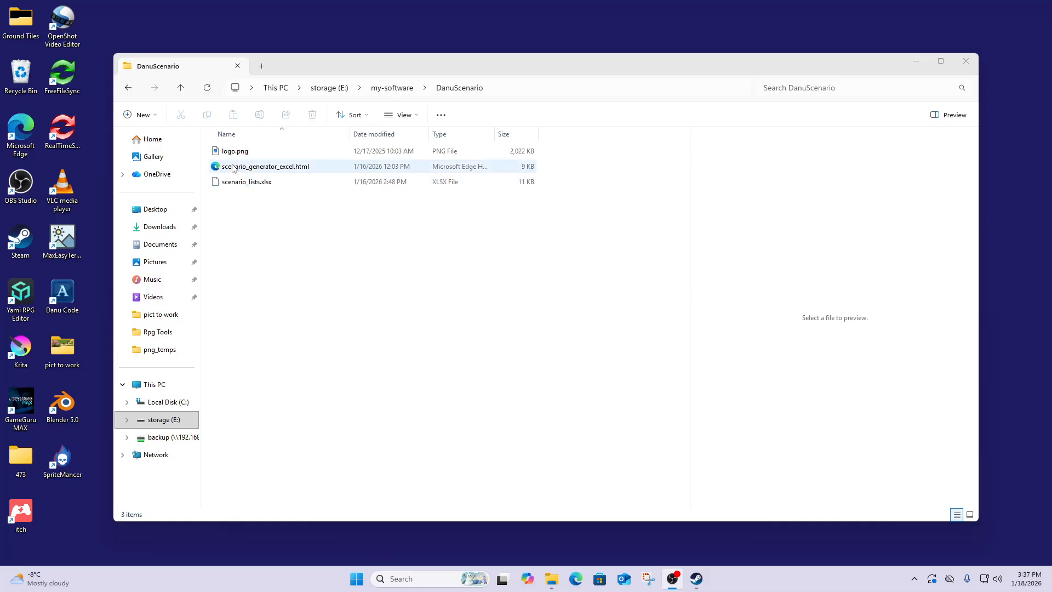
Open scenario_generator_excel.html from the DanuScenario folder and load the scenario_lists.xlsx workbook into the generator.
double_click(234, 167)
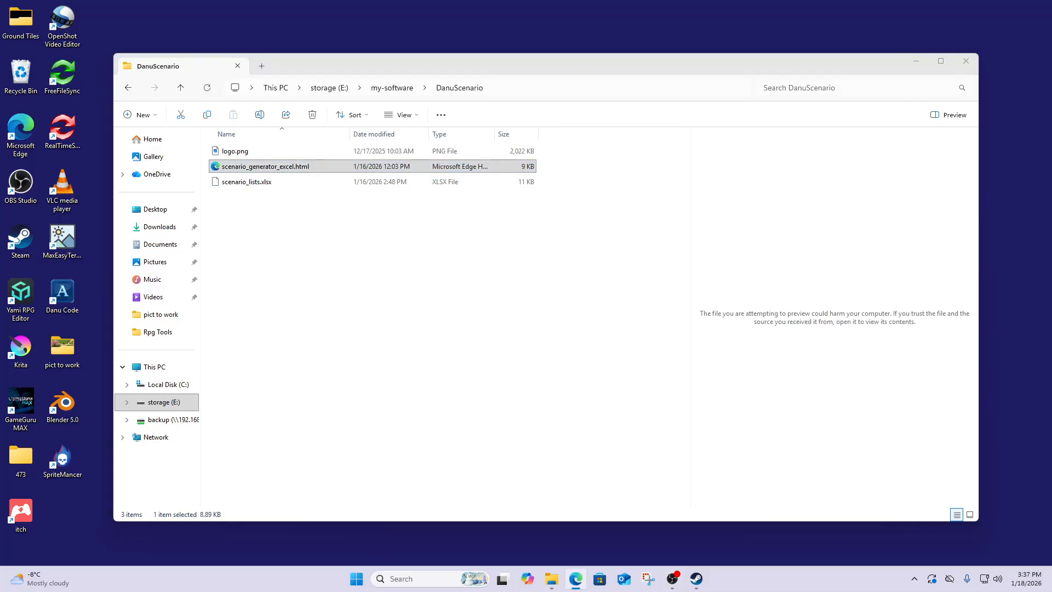
left_click_drag(1051, 15, 426, 26)
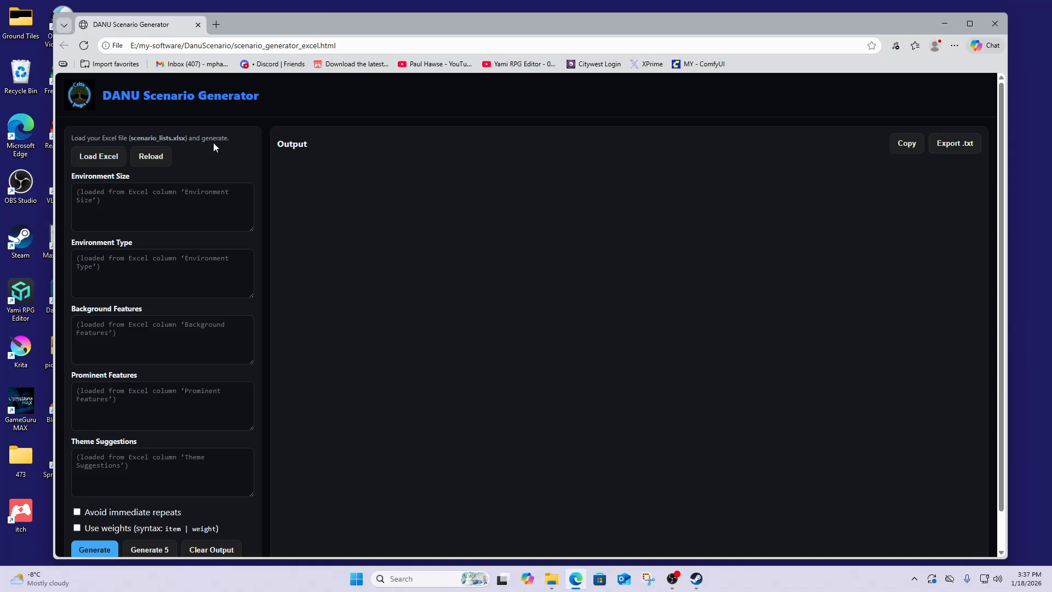
left_click(110, 157)
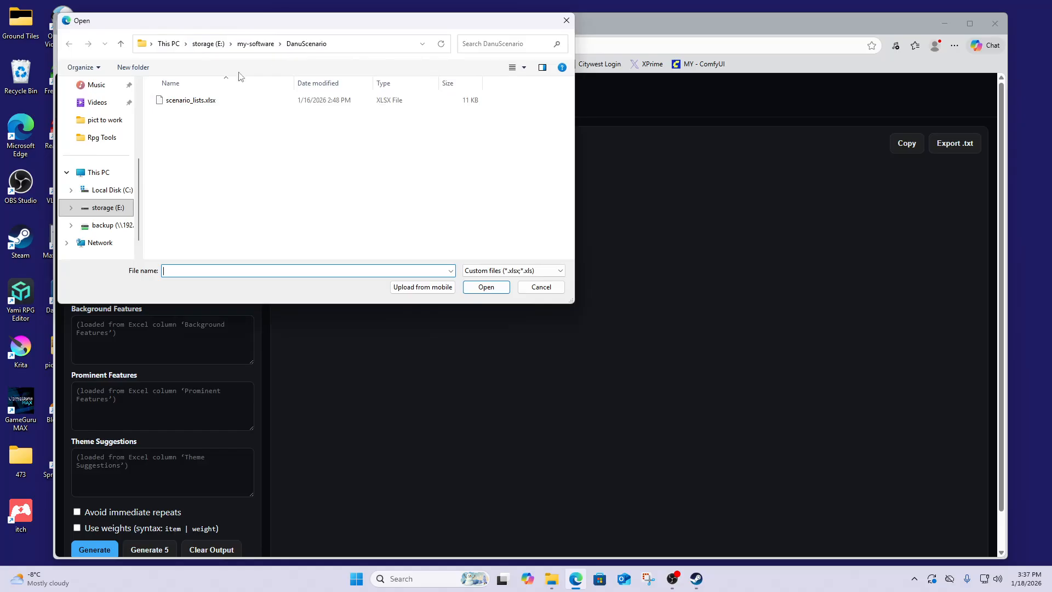
left_click(189, 101)
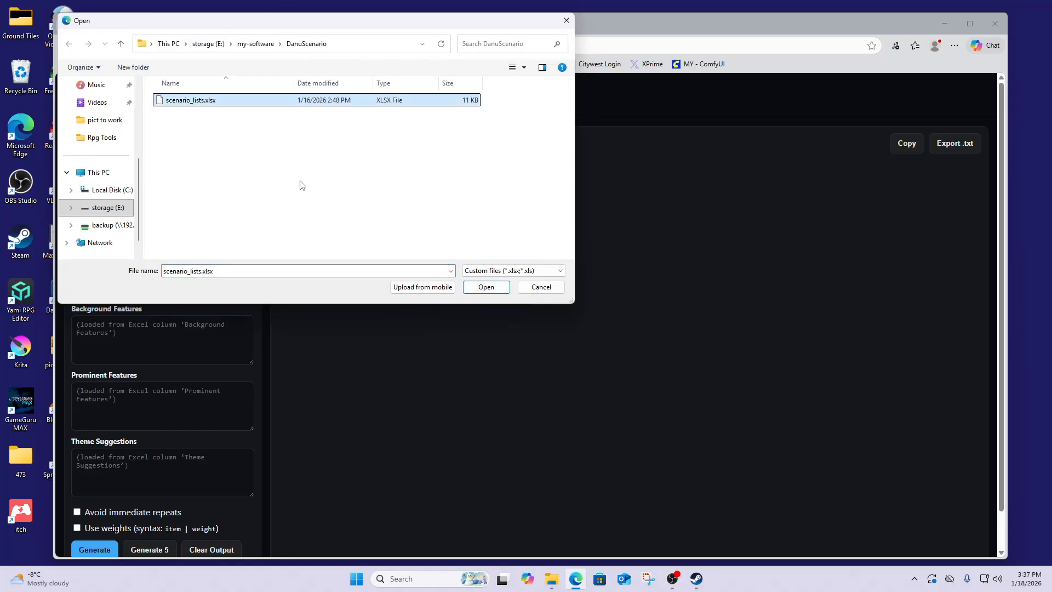
left_click(491, 290)
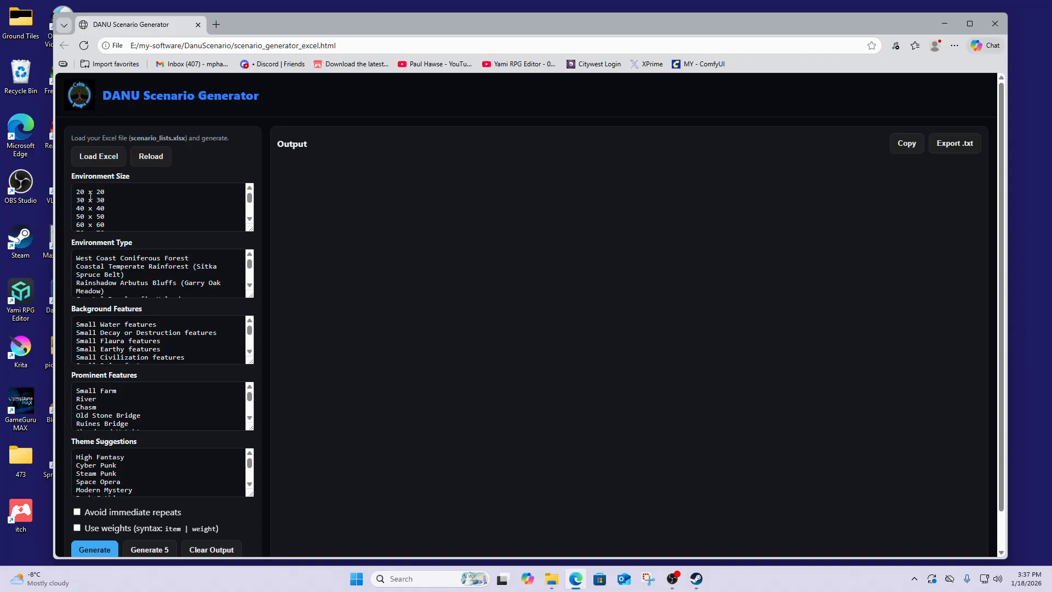
Examine the loaded entries for environment size, environment type, background features, prominent features and theme suggestions.
scroll(117, 208, "down", 2)
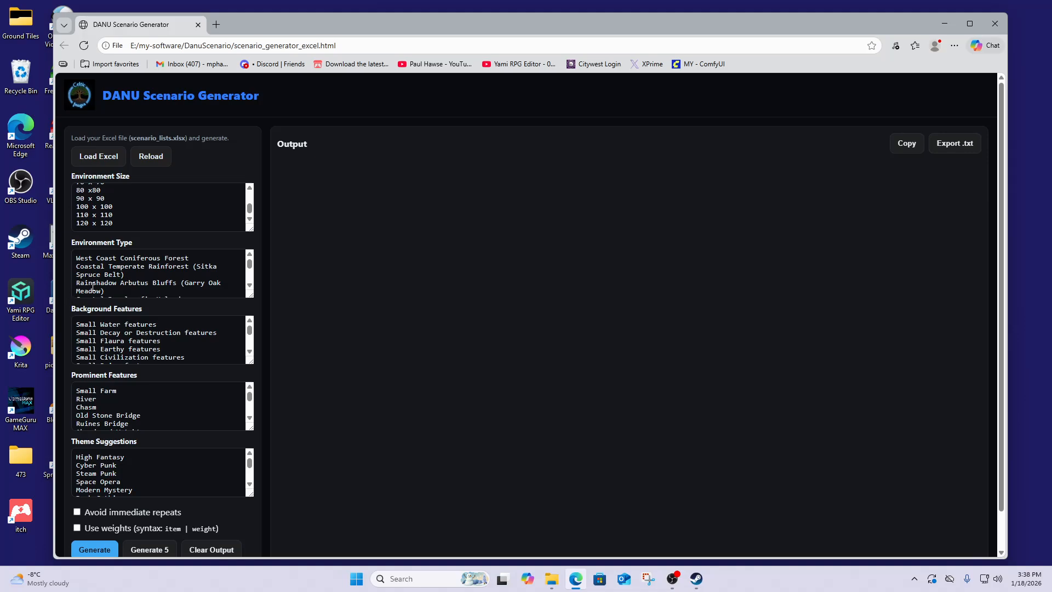
scroll(107, 280, "down", 5)
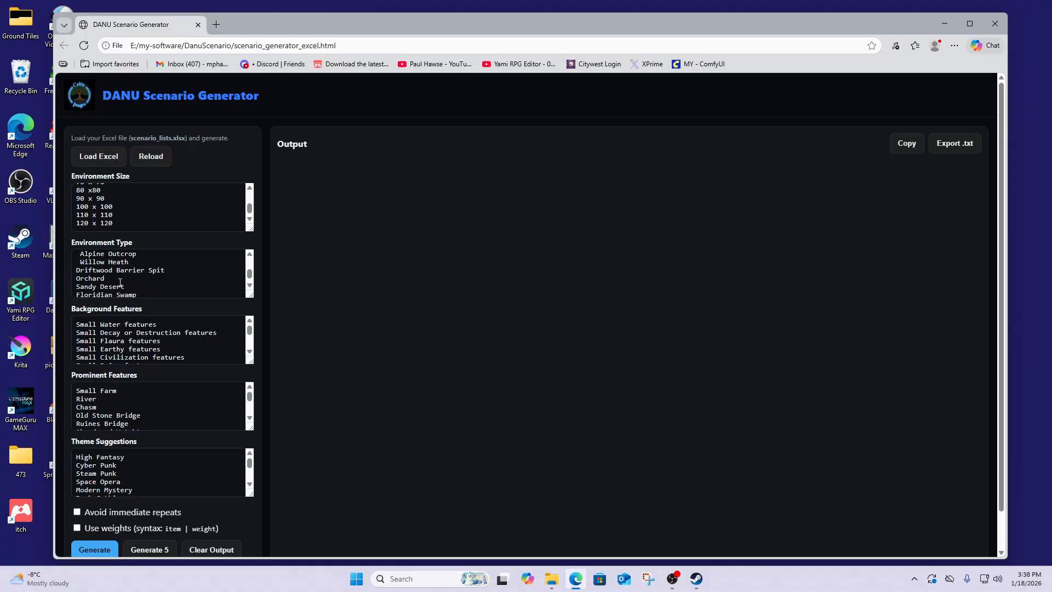
scroll(118, 283, "down", 1)
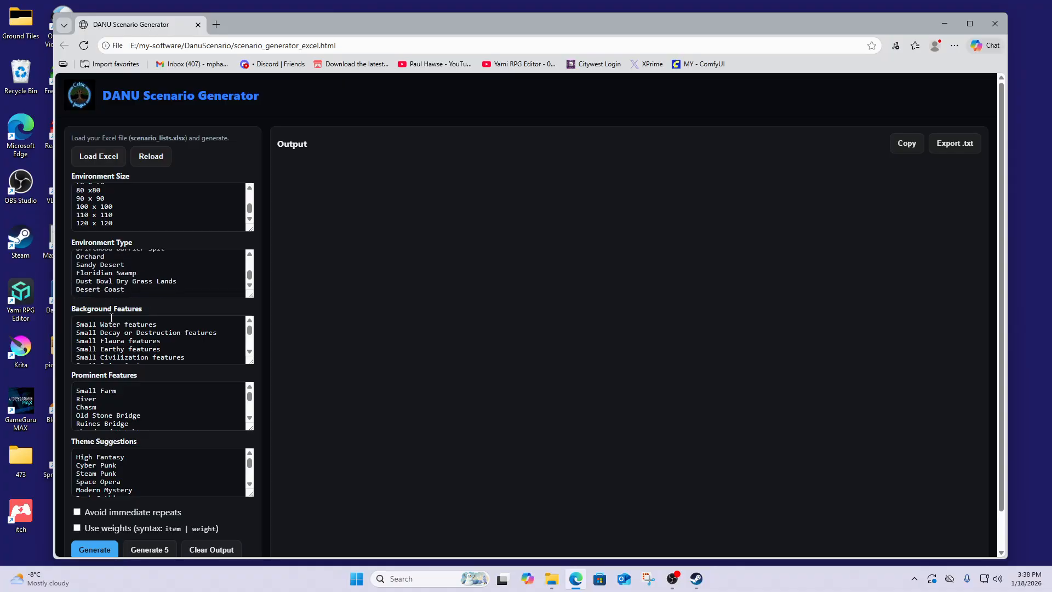
scroll(170, 296, "up", 2)
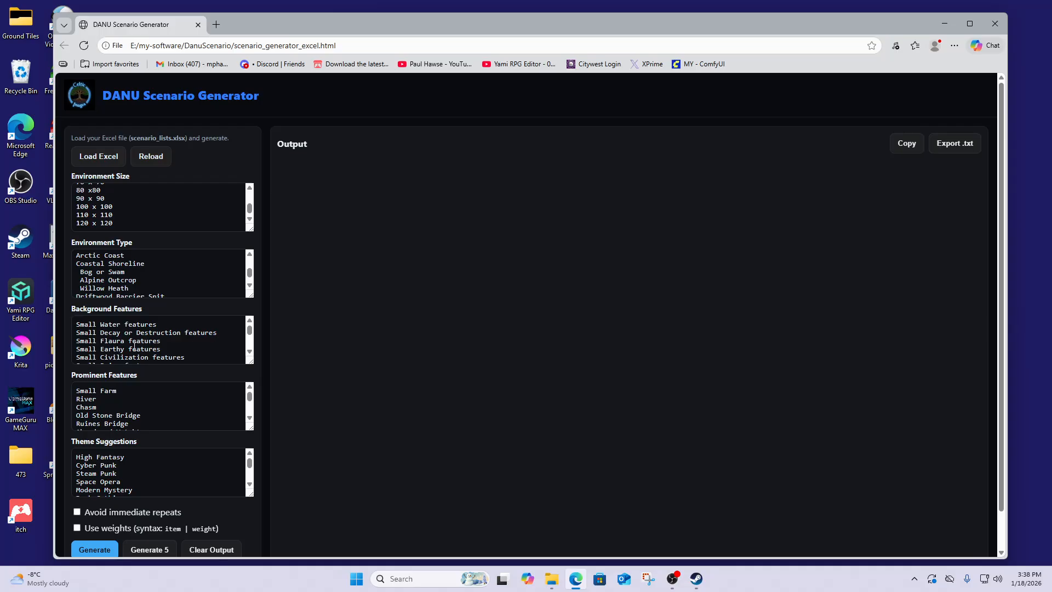
scroll(152, 345, "down", 1)
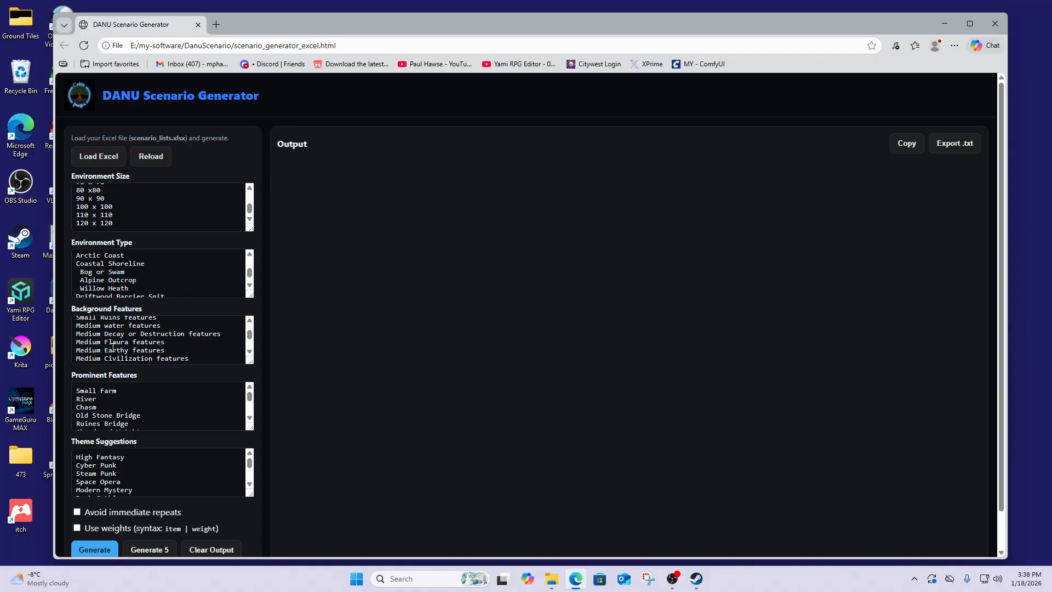
scroll(113, 347, "down", 1)
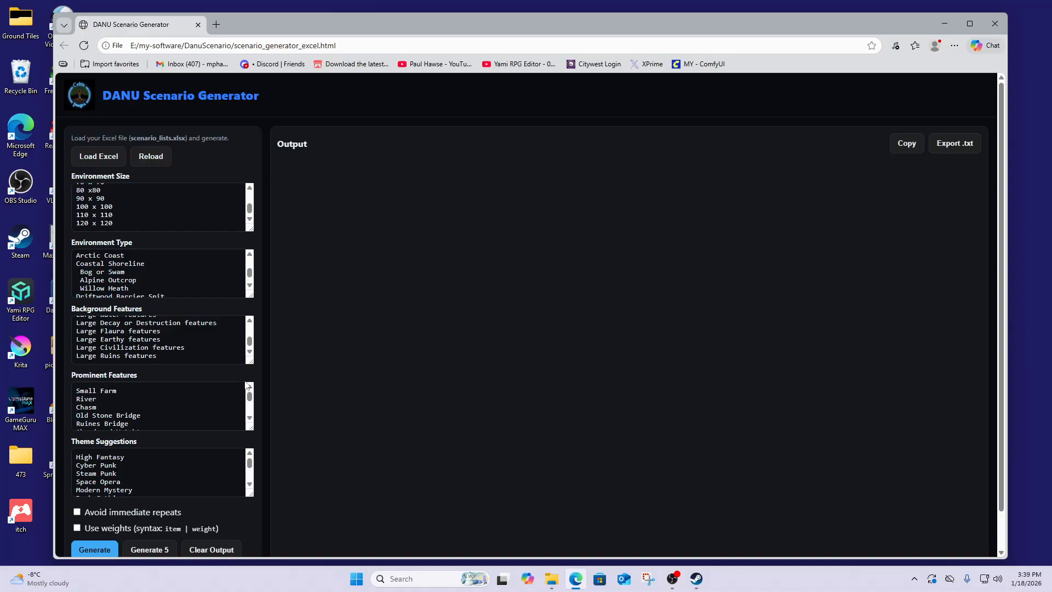
scroll(195, 379, "down", 1)
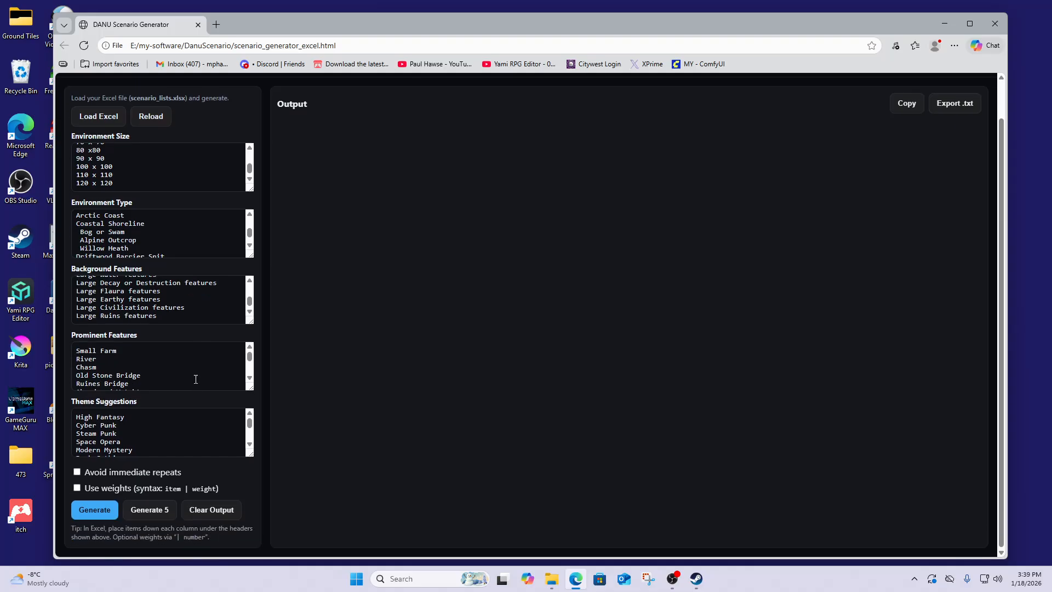
scroll(134, 364, "down", 1)
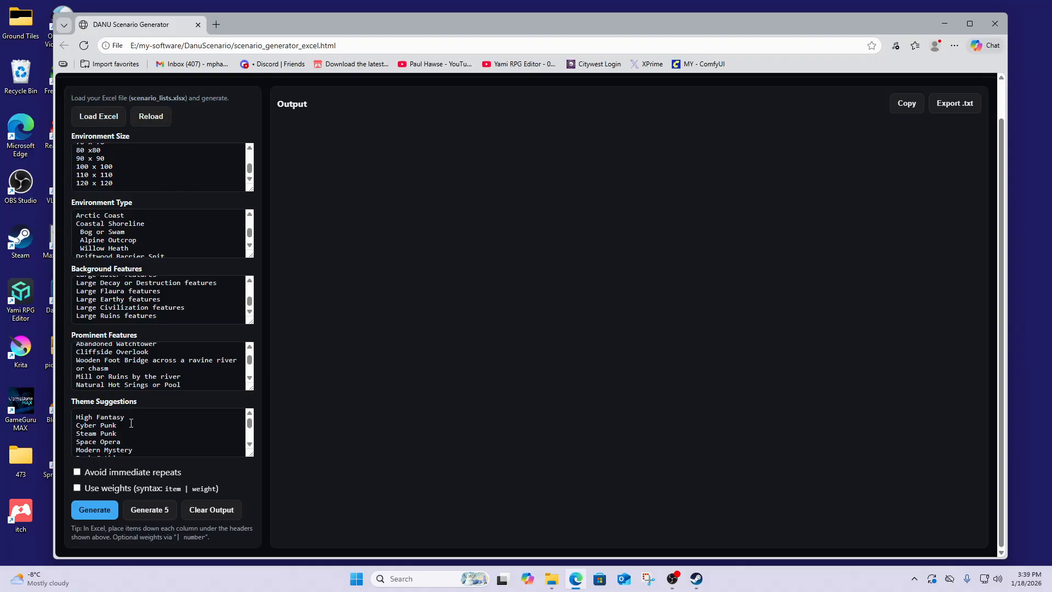
scroll(131, 422, "down", 2)
scroll(131, 421, "up", 2)
scroll(131, 423, "down", 3)
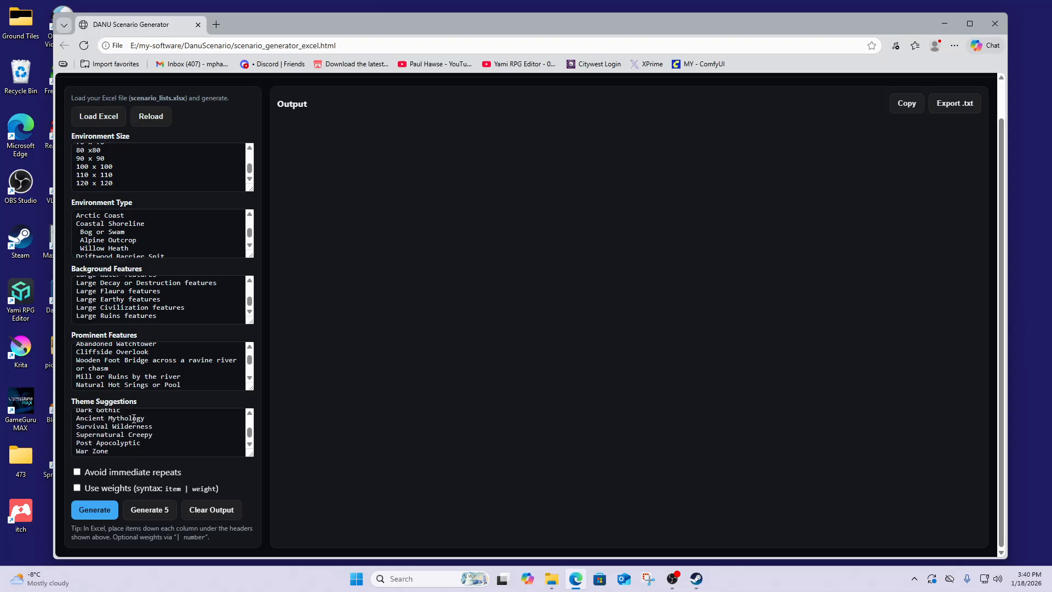
scroll(137, 419, "up", 3)
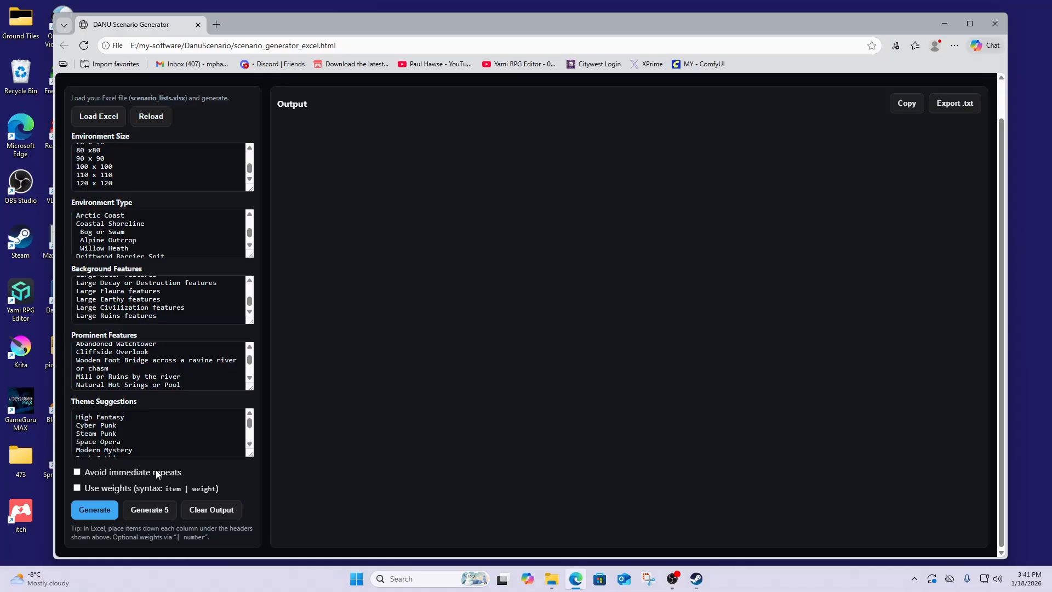
Enable avoiding immediate repeats and using weights, and generate a single scenario.
left_click(77, 471)
left_click(77, 488)
left_click(95, 510)
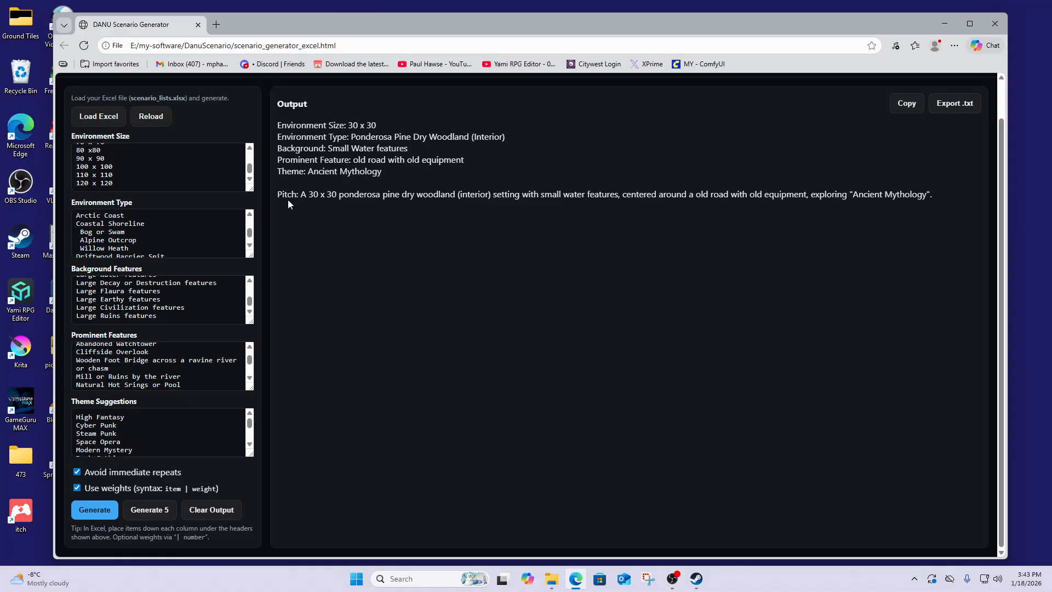
Generate a batch of five more scenarios below the first scenario's pitch.
left_click_drag(280, 196, 285, 197)
left_click(323, 221)
left_click(150, 511)
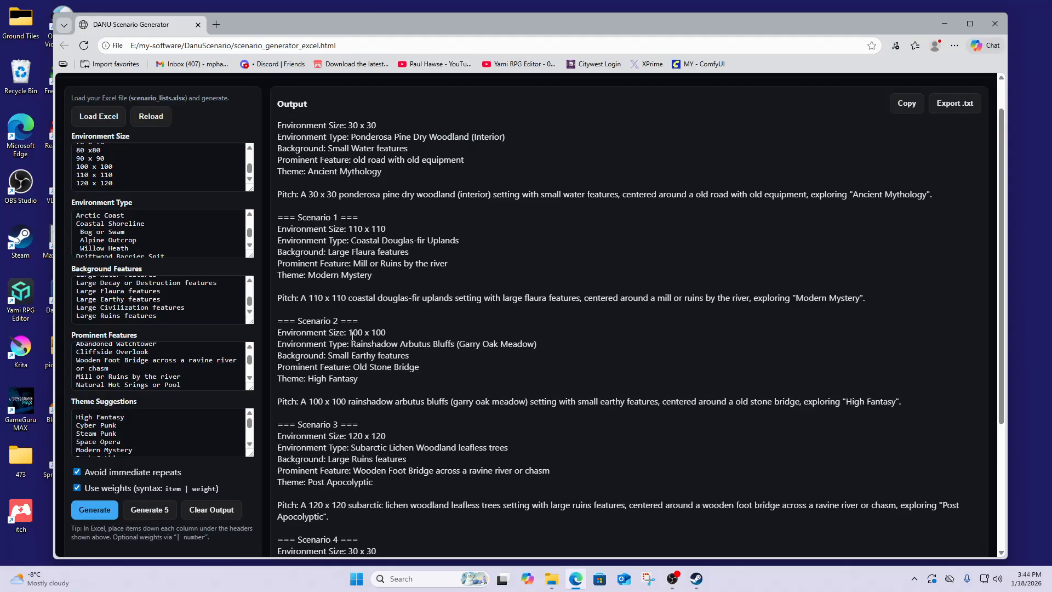
Read through the generated scenarios in the output, down to the pitch of Scenario 5.
scroll(358, 298, "up", 1)
scroll(346, 203, "down", 1)
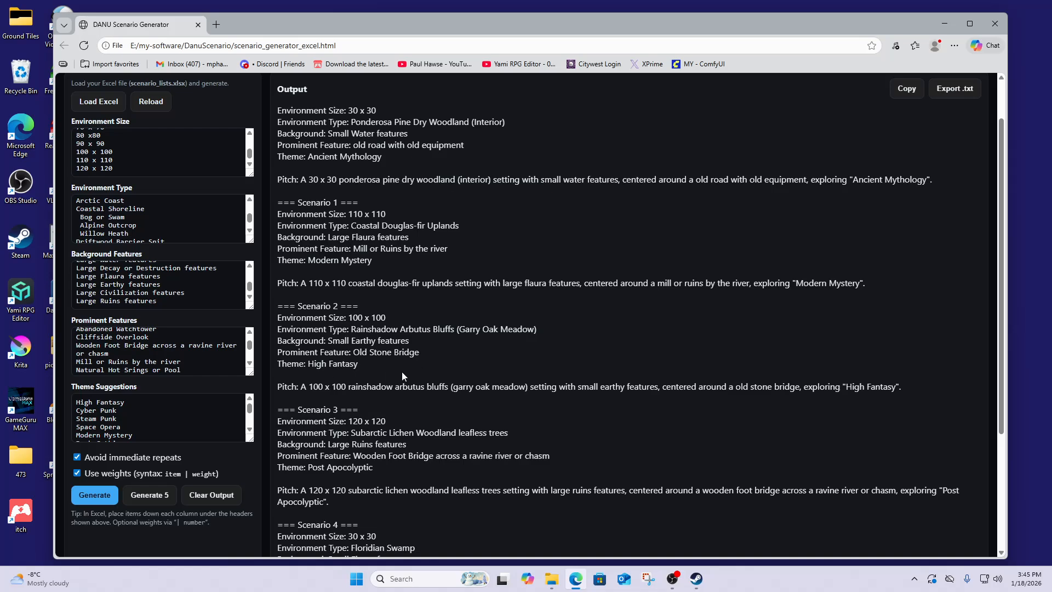
scroll(392, 373, "down", 3)
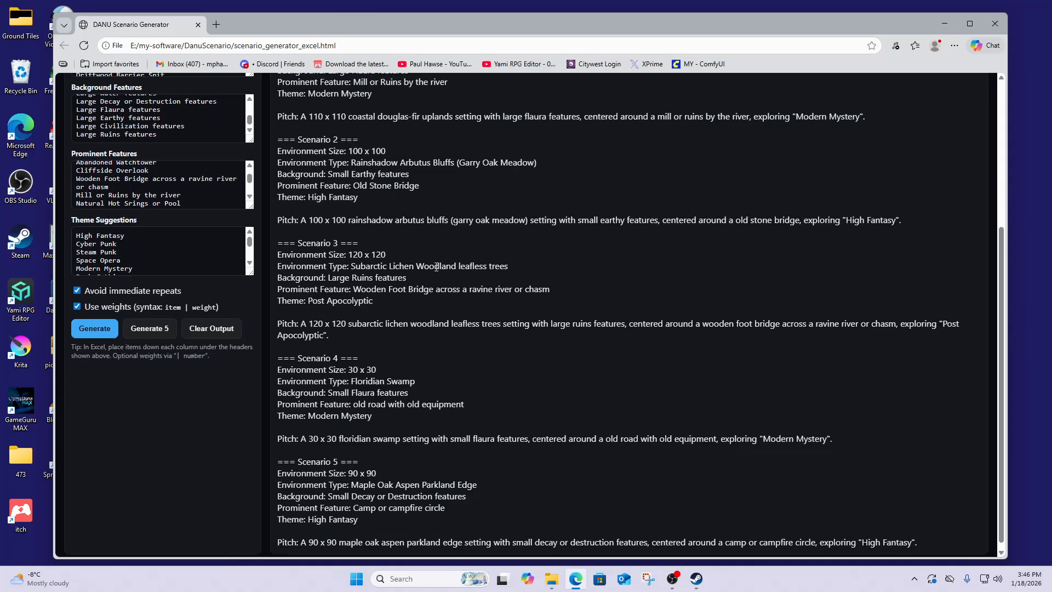
scroll(437, 262, "down", 1)
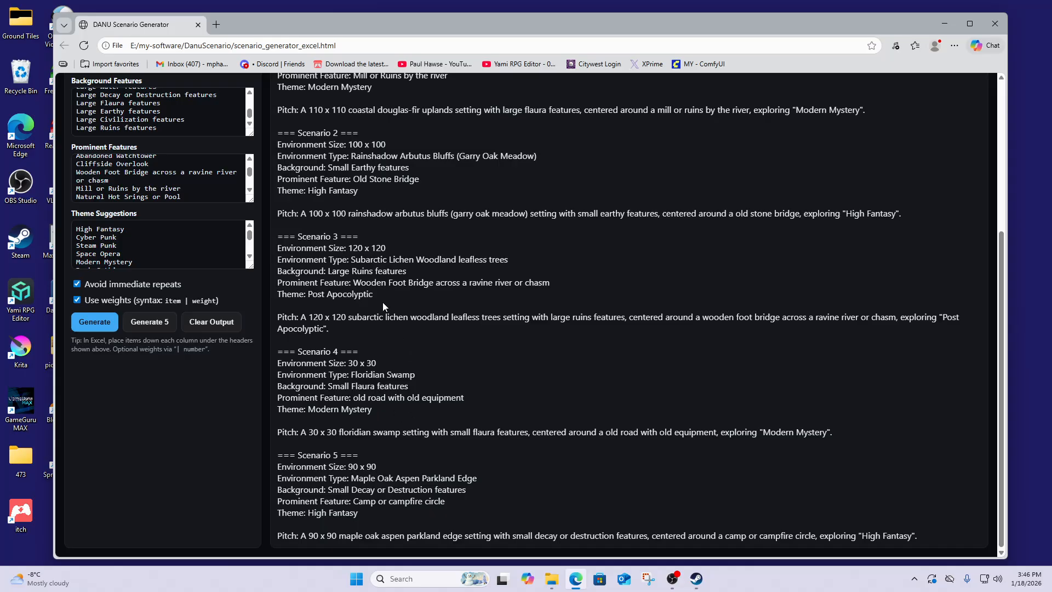
Review the range of source entries for environment size, environment type, background features and prominent features again.
scroll(98, 112, "up", 2)
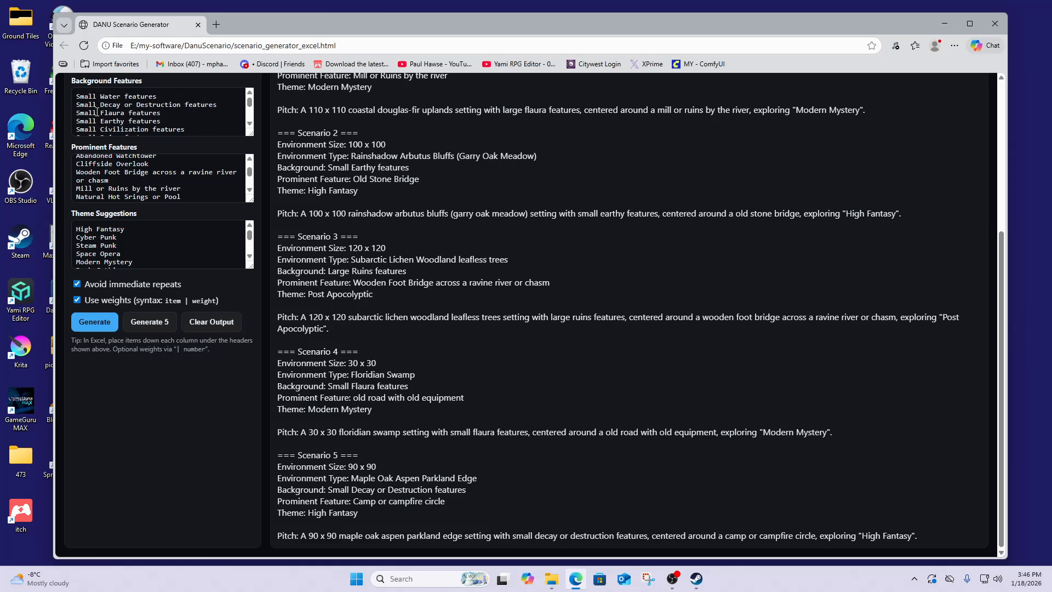
scroll(111, 103, "up", 2)
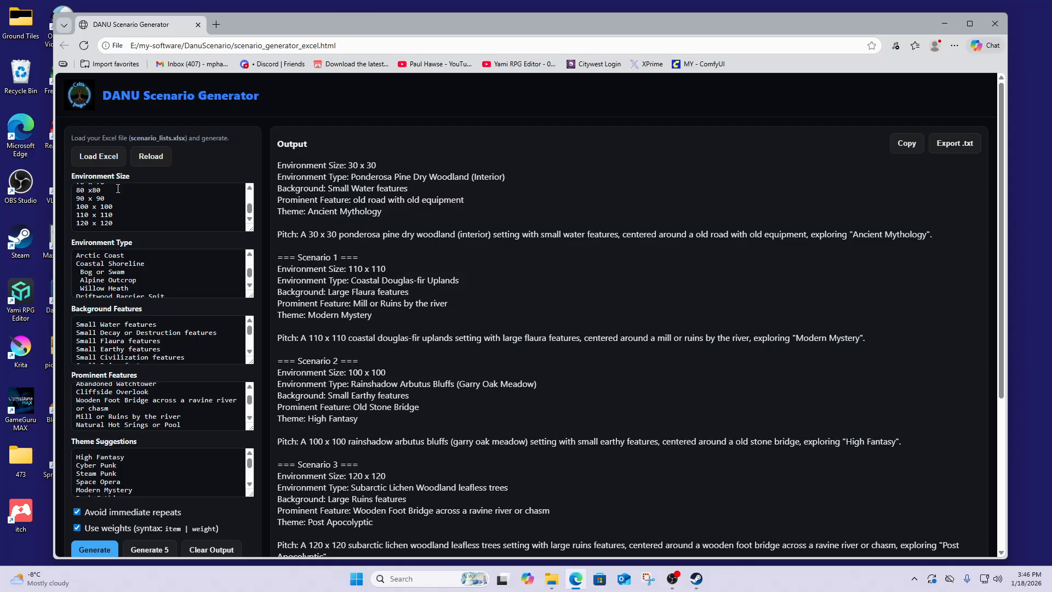
scroll(118, 207, "down", 3)
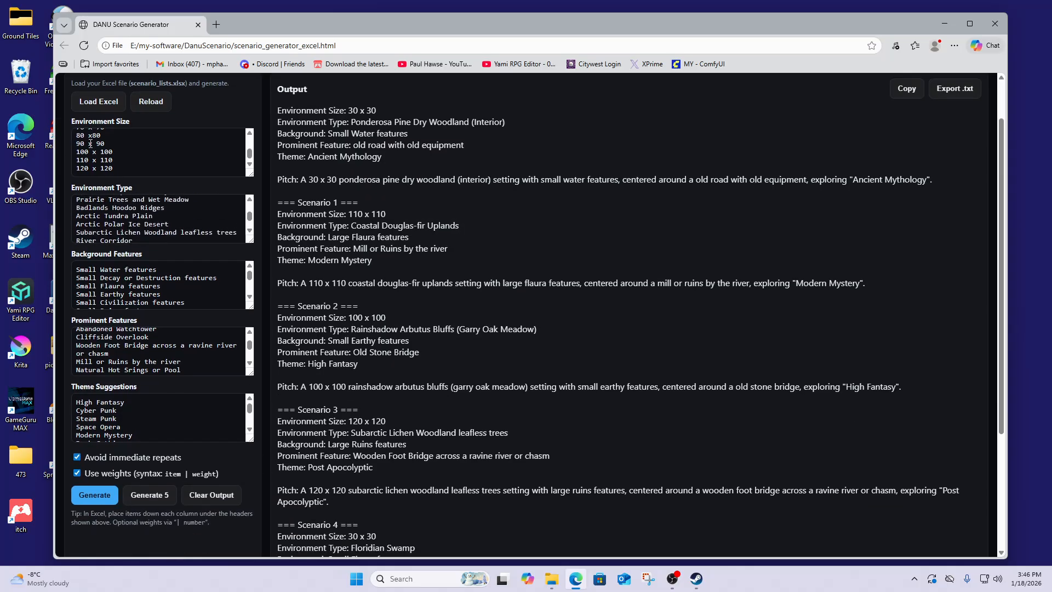
scroll(91, 137, "up", 3)
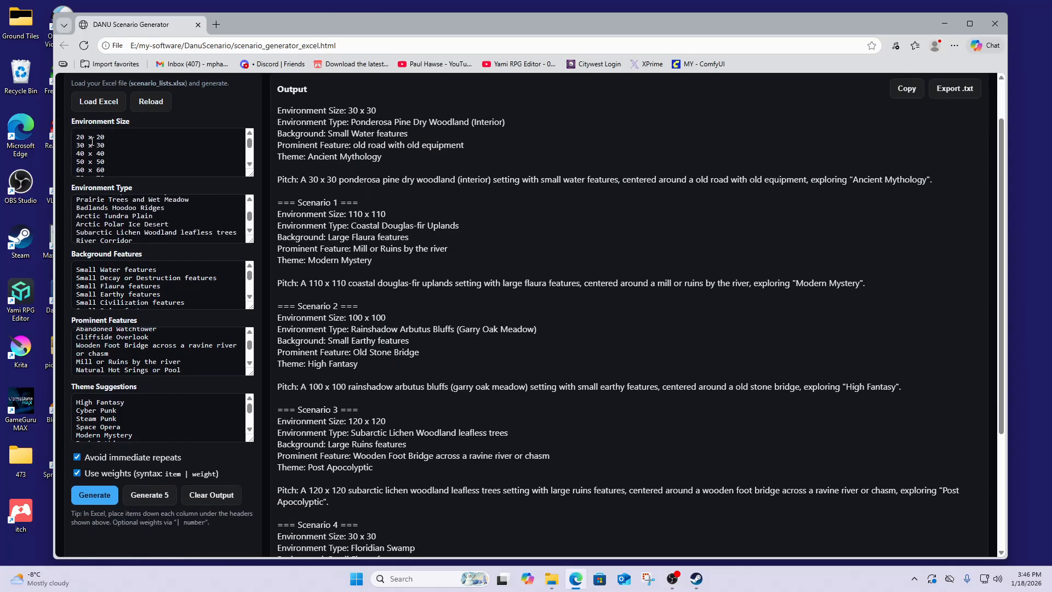
scroll(91, 141, "down", 3)
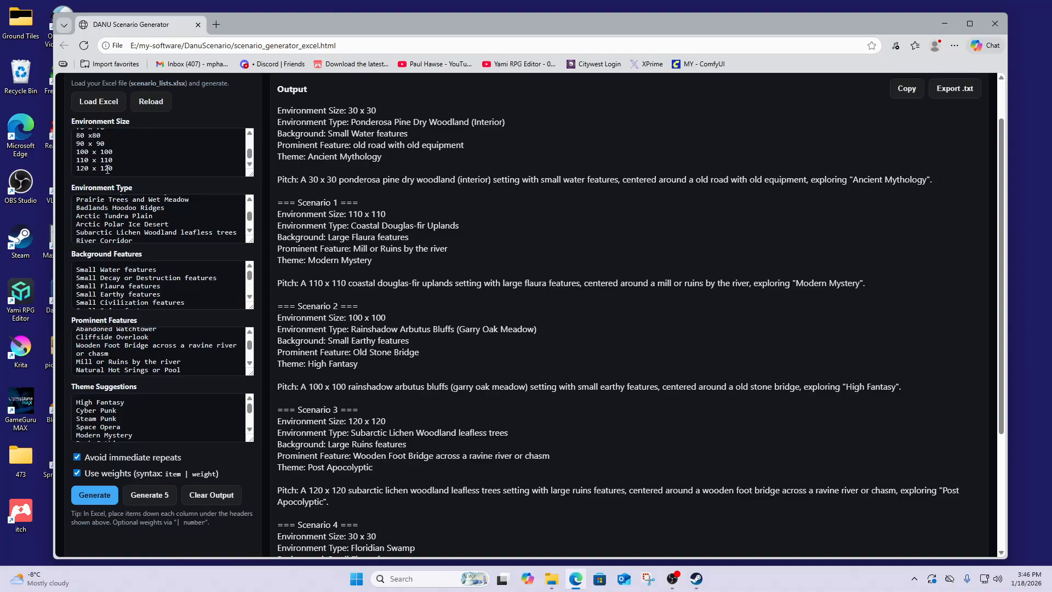
scroll(144, 168, "up", 3)
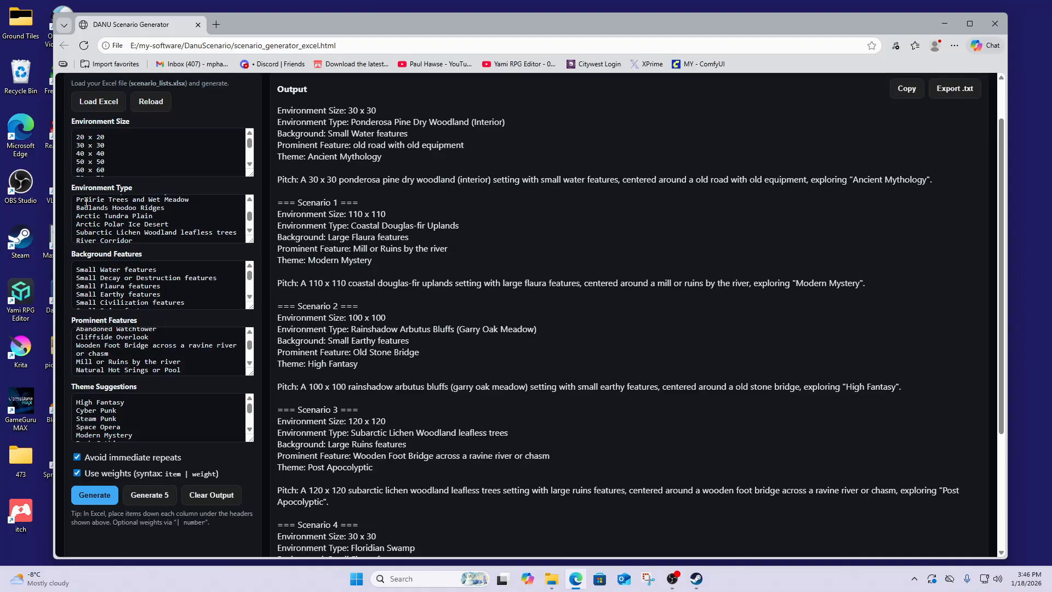
scroll(92, 201, "down", 3)
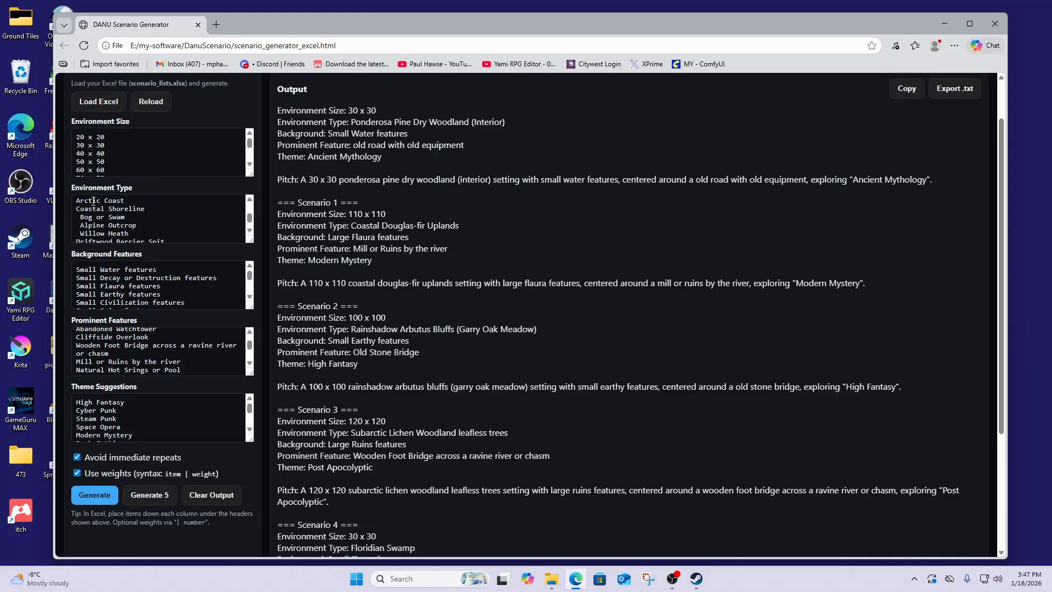
scroll(93, 201, "up", 3)
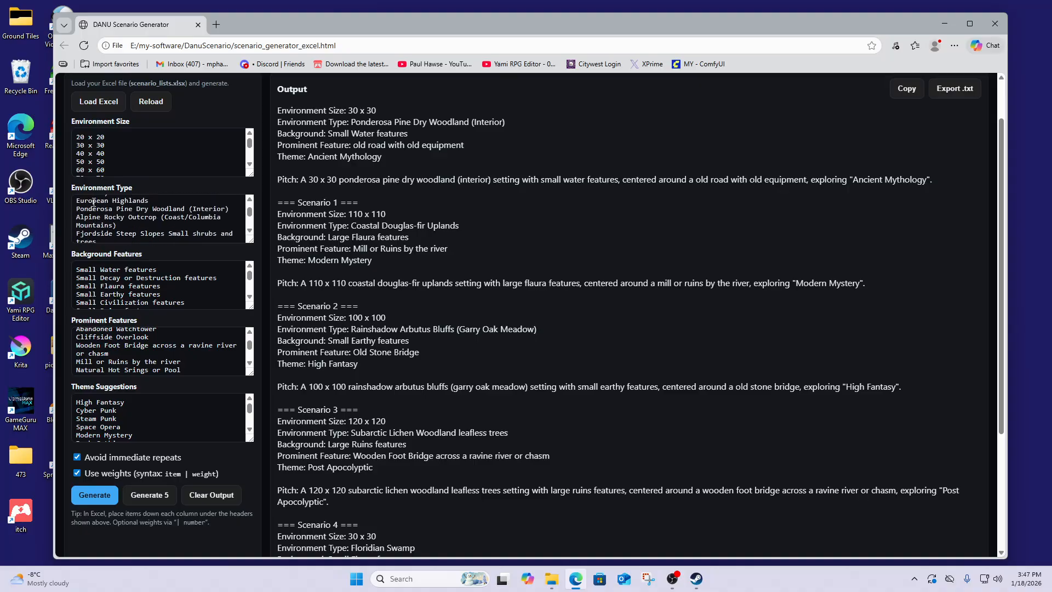
scroll(103, 285, "down", 3)
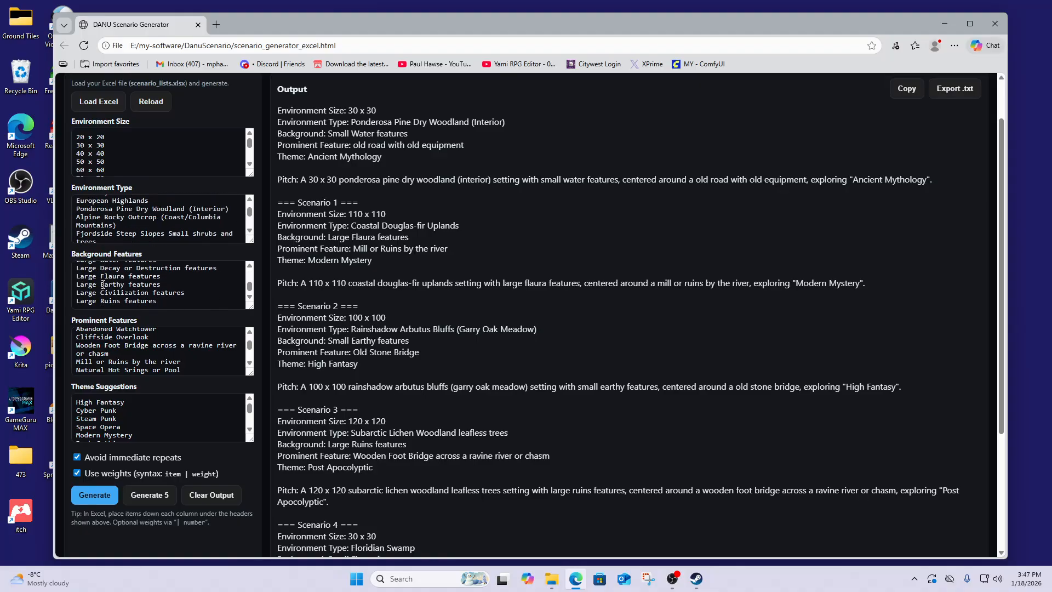
scroll(102, 284, "up", 3)
scroll(102, 285, "up", 1)
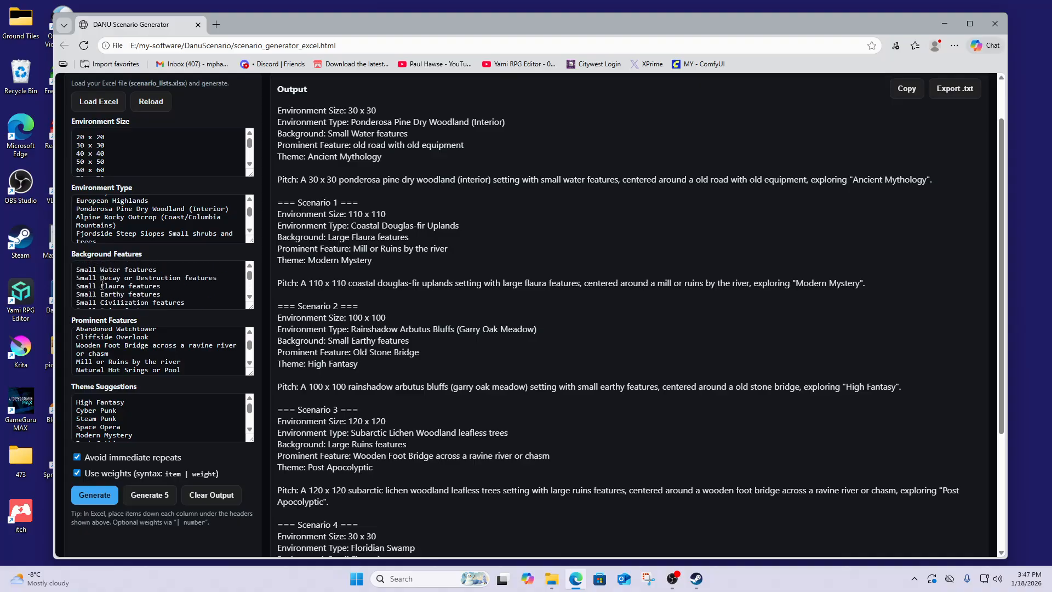
scroll(102, 285, "down", 3)
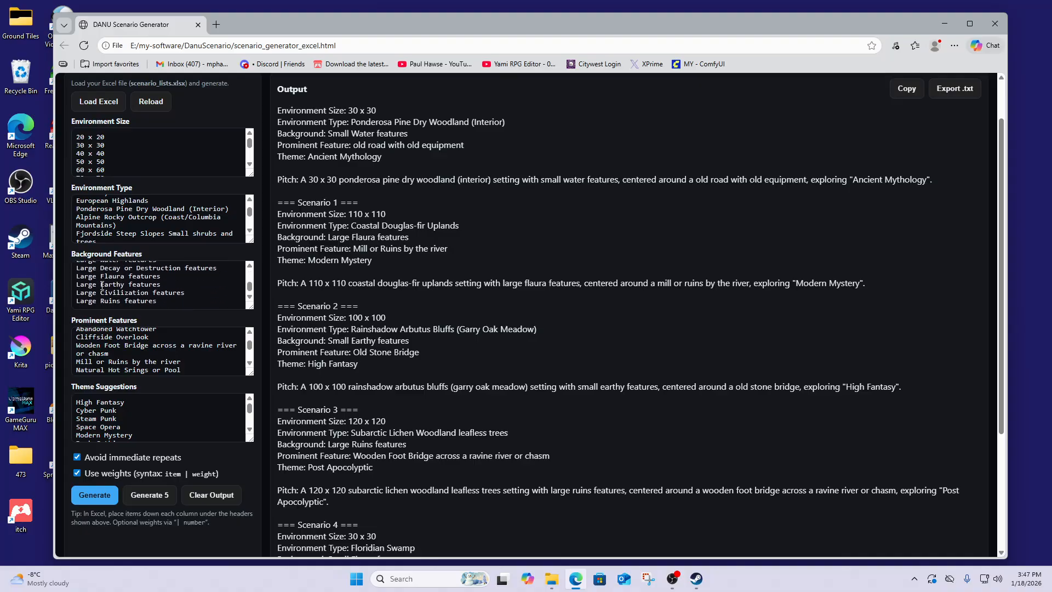
scroll(107, 337, "down", 5)
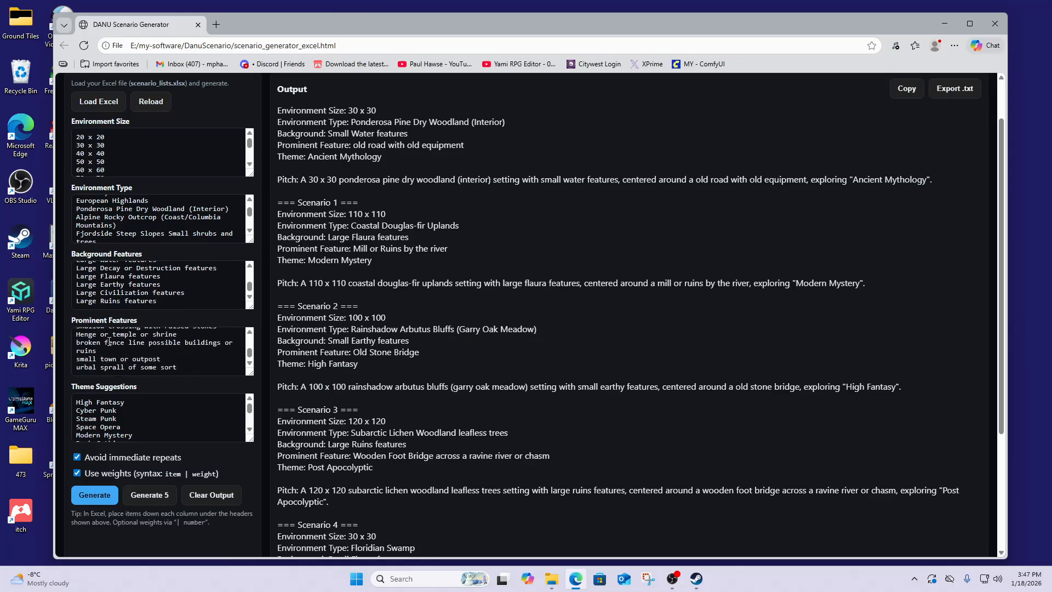
scroll(109, 341, "down", 1)
scroll(110, 426, "down", 4)
scroll(108, 428, "up", 4)
Look over Scenarios 4 and 5 in the output and return to the first generated scenario.
scroll(374, 452, "down", 3)
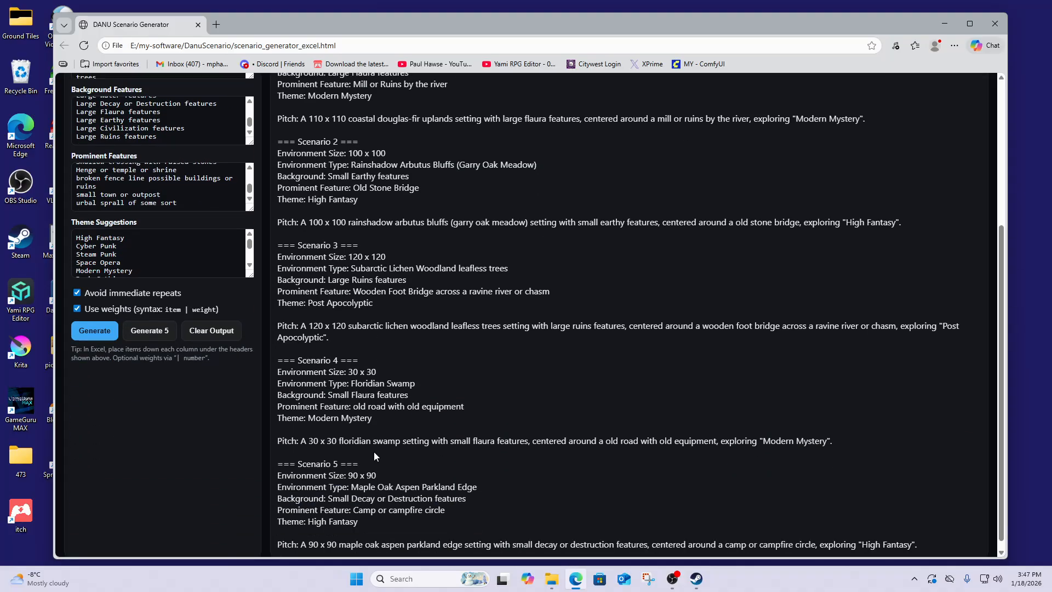
scroll(368, 454, "down", 1)
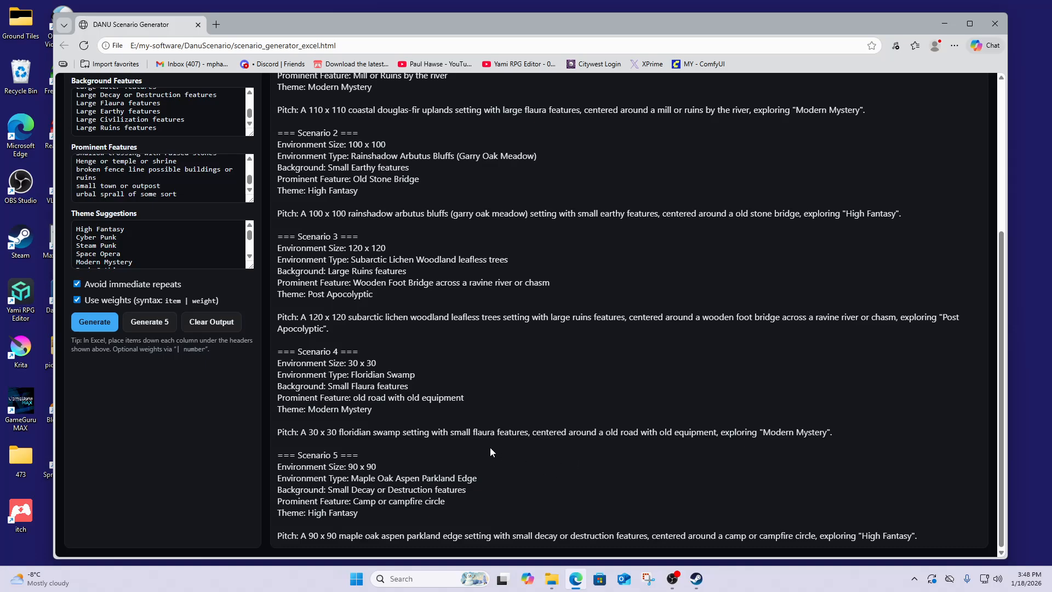
scroll(422, 474, "up", 5)
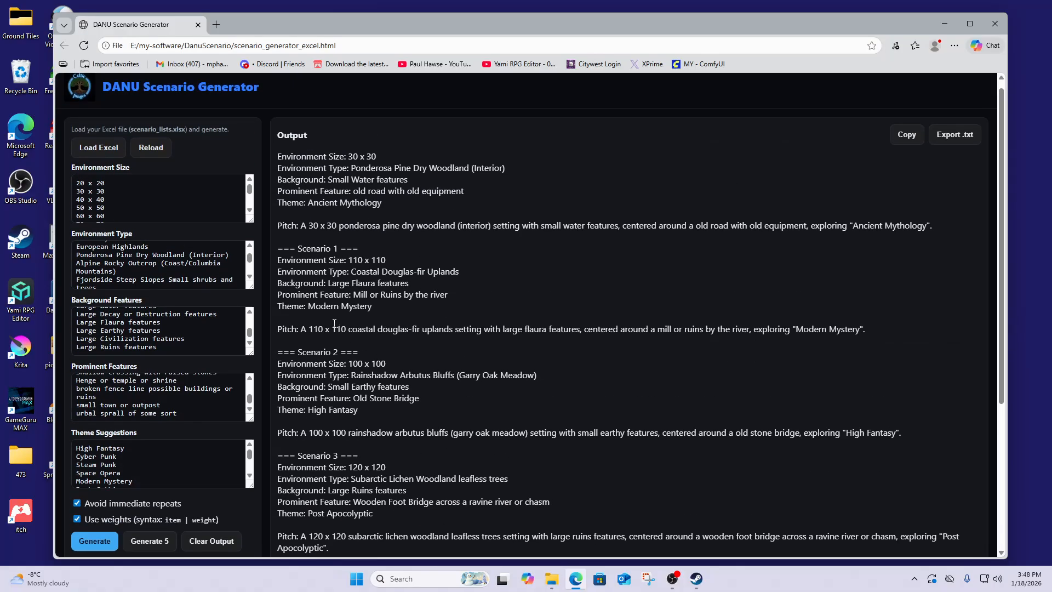
scroll(335, 324, "up", 1)
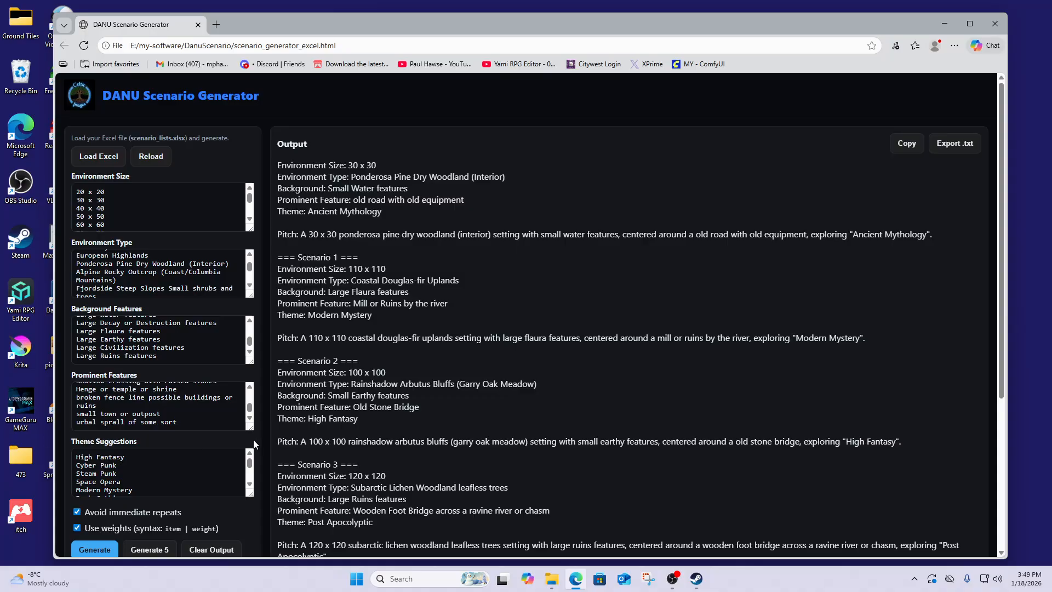
scroll(416, 284, "down", 2)
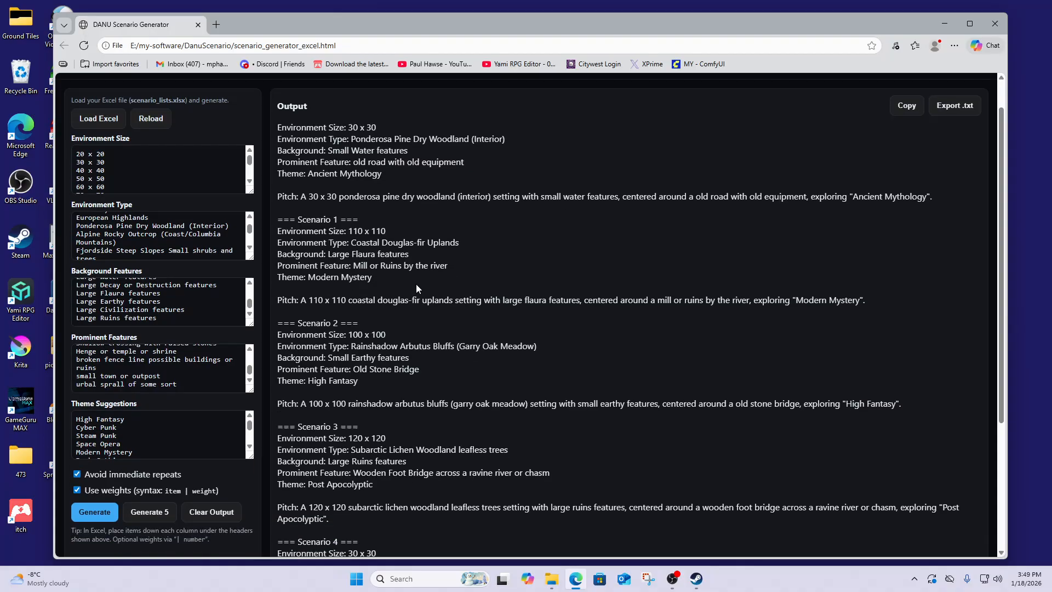
scroll(416, 284, "up", 2)
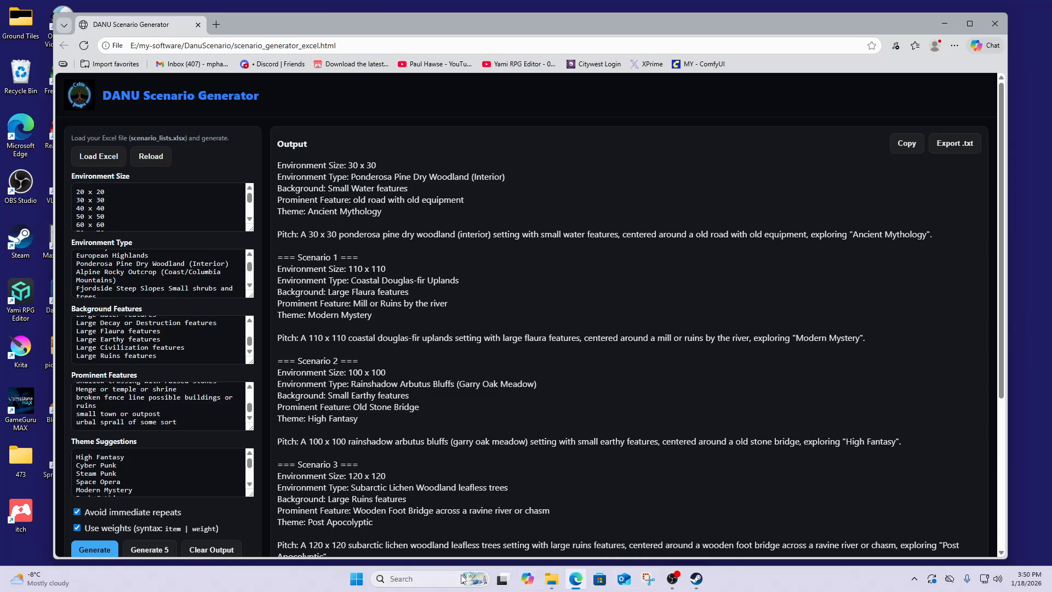
Switch to the itch app, enter with the saved account and open the Rpg Tools Content Package.
left_click(940, 24)
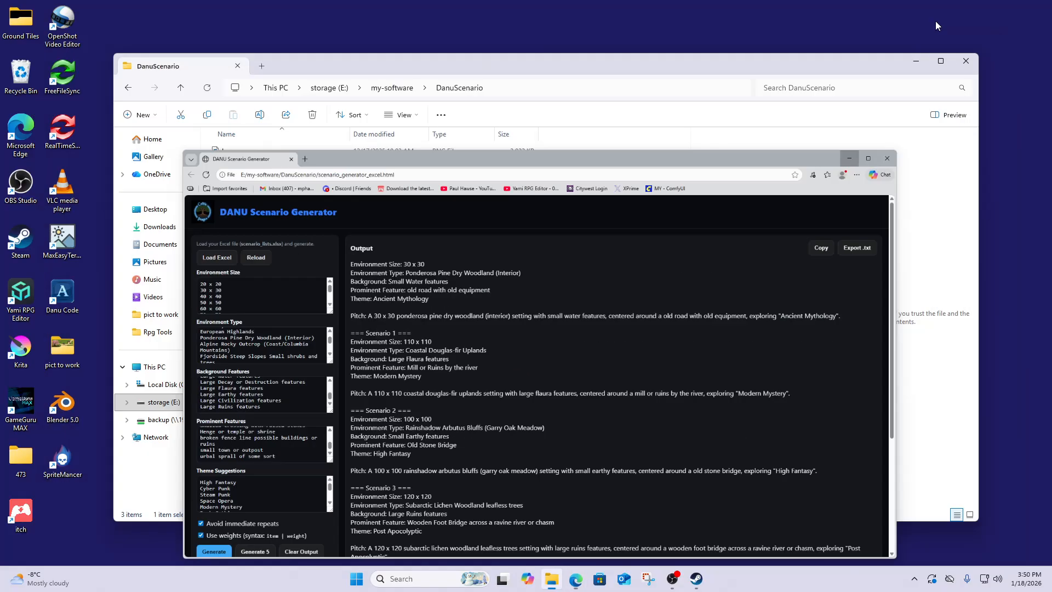
double_click(29, 525)
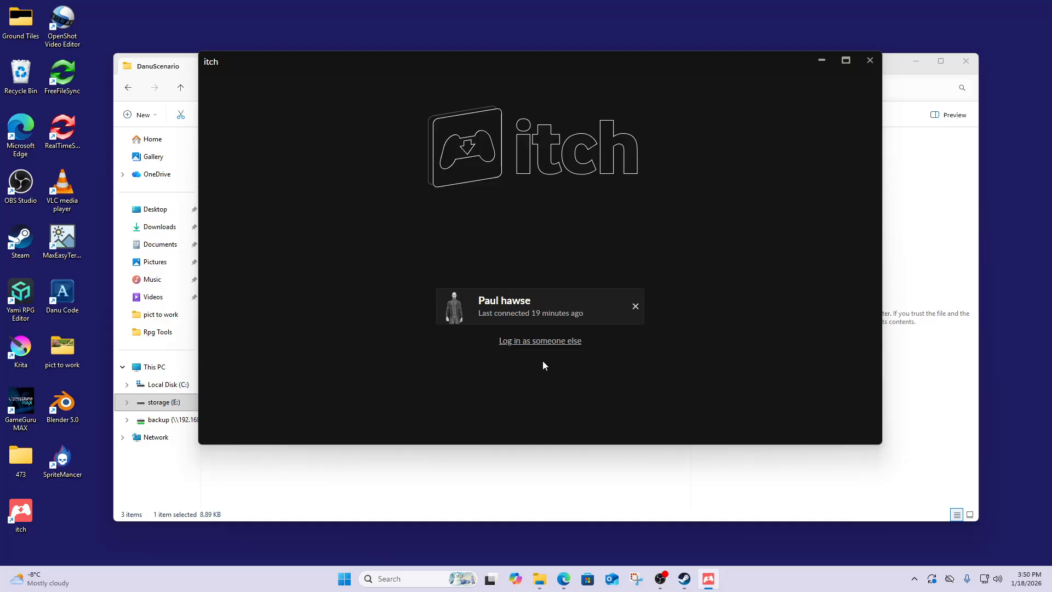
left_click(533, 305)
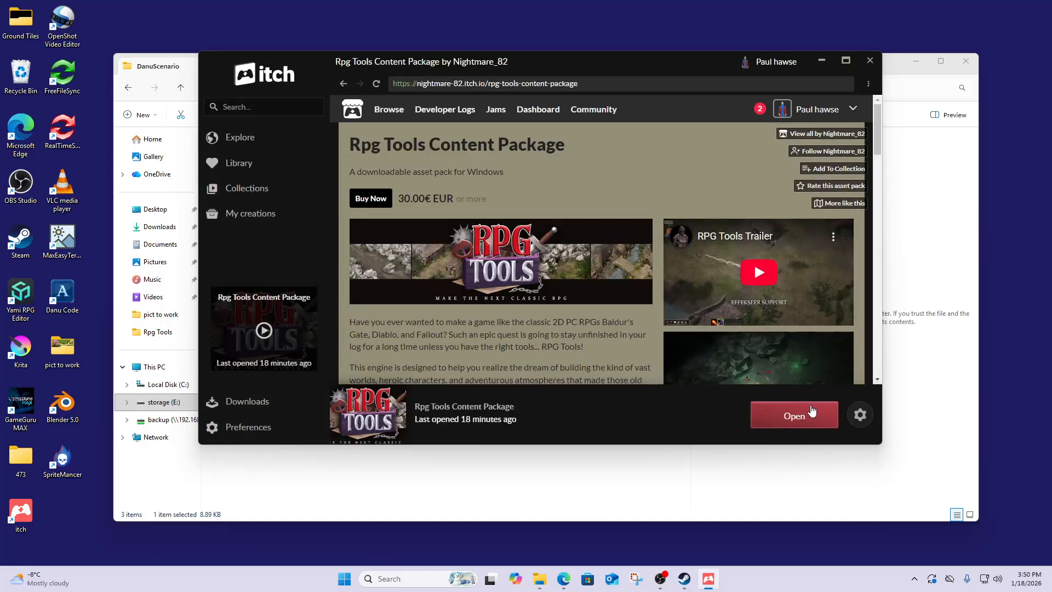
left_click(801, 416)
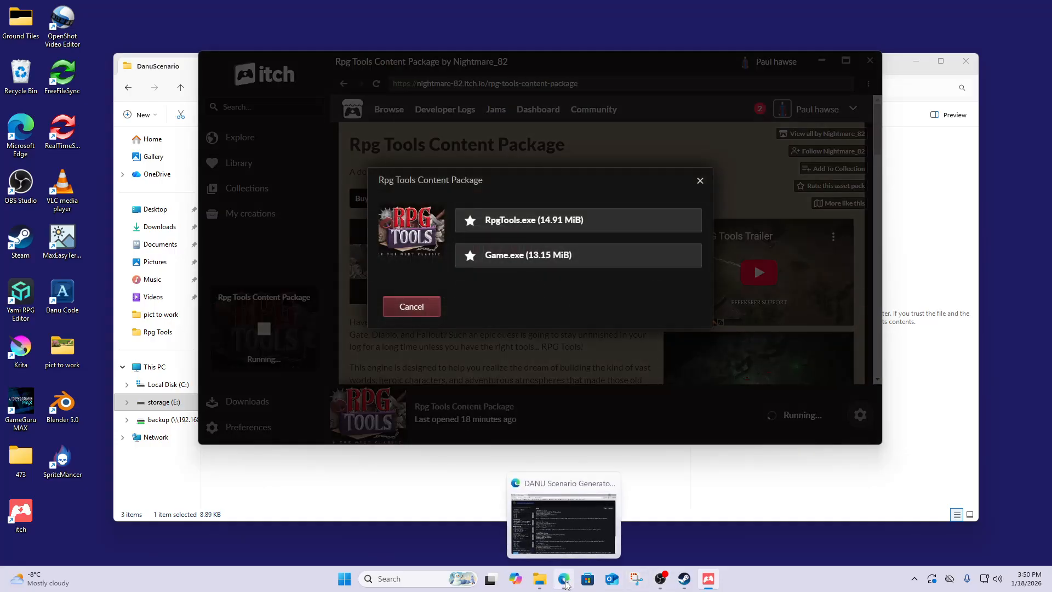
Move the scenario generator's browser window onto the adjacent display and launch RpgTools.exe from the package.
left_click(565, 580)
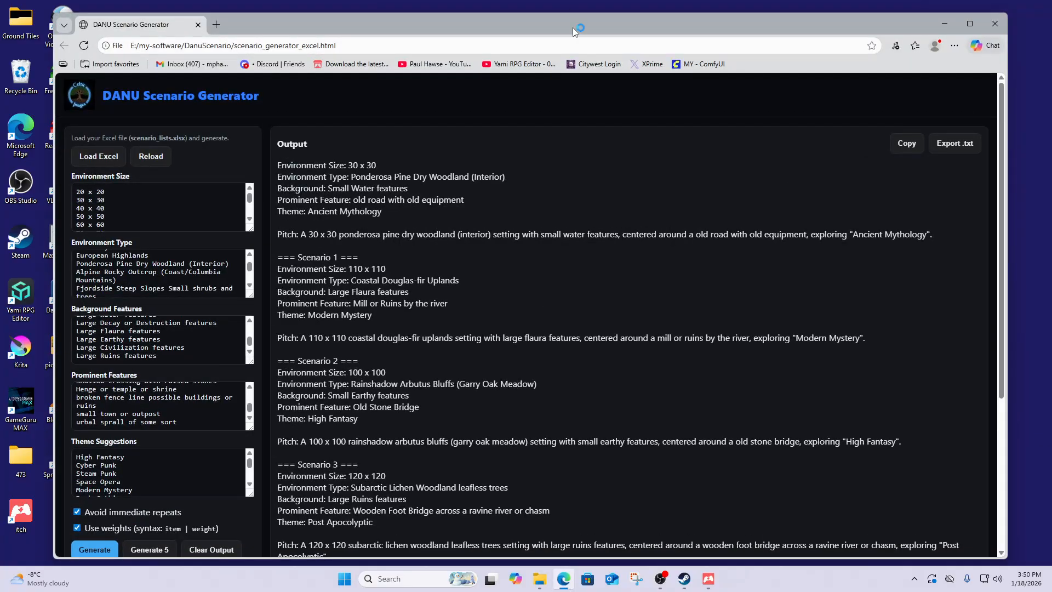
left_click_drag(573, 28, 1051, 25)
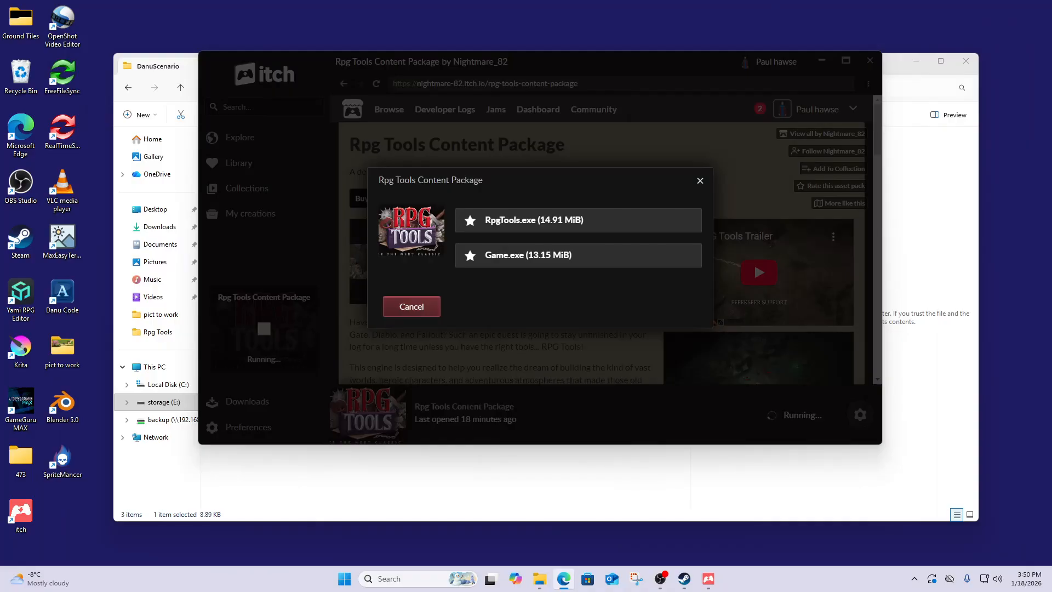
left_click(555, 226)
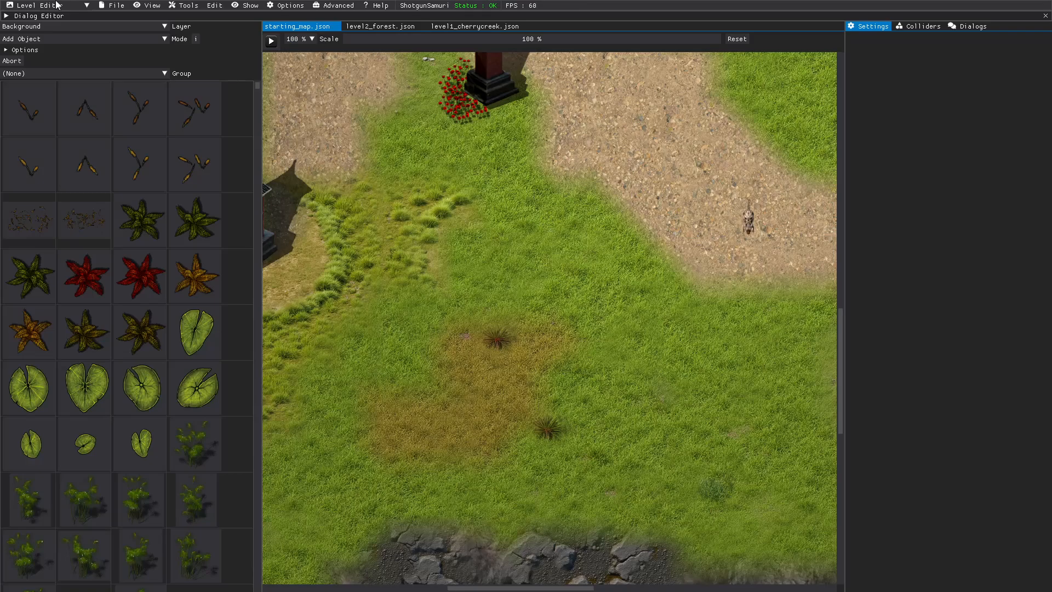
Create a new level 30 tiles wide by 30 tiles high with default layers and a centered light.
left_click(106, 4)
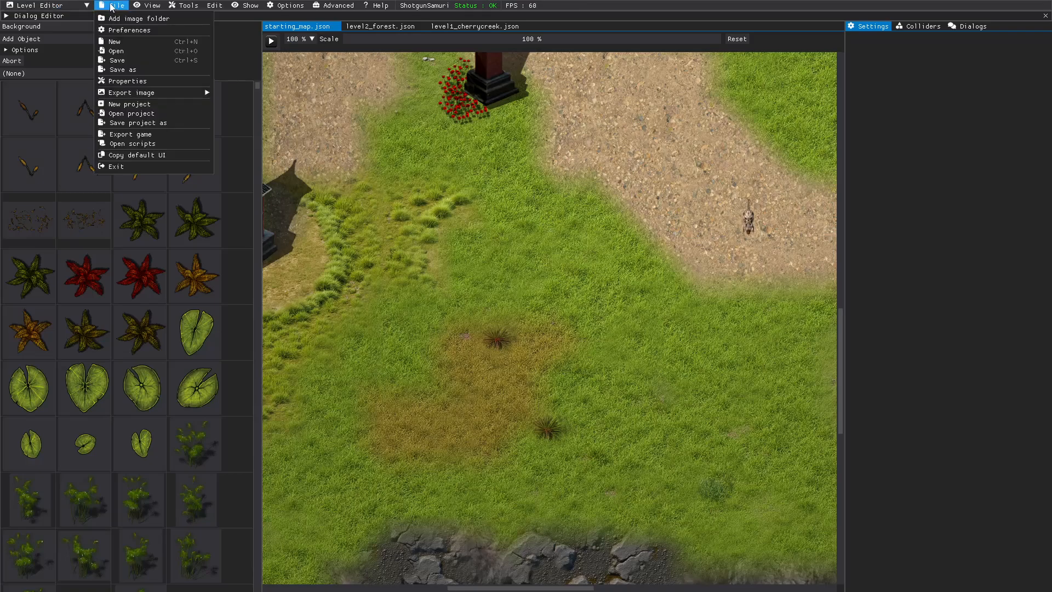
left_click(126, 43)
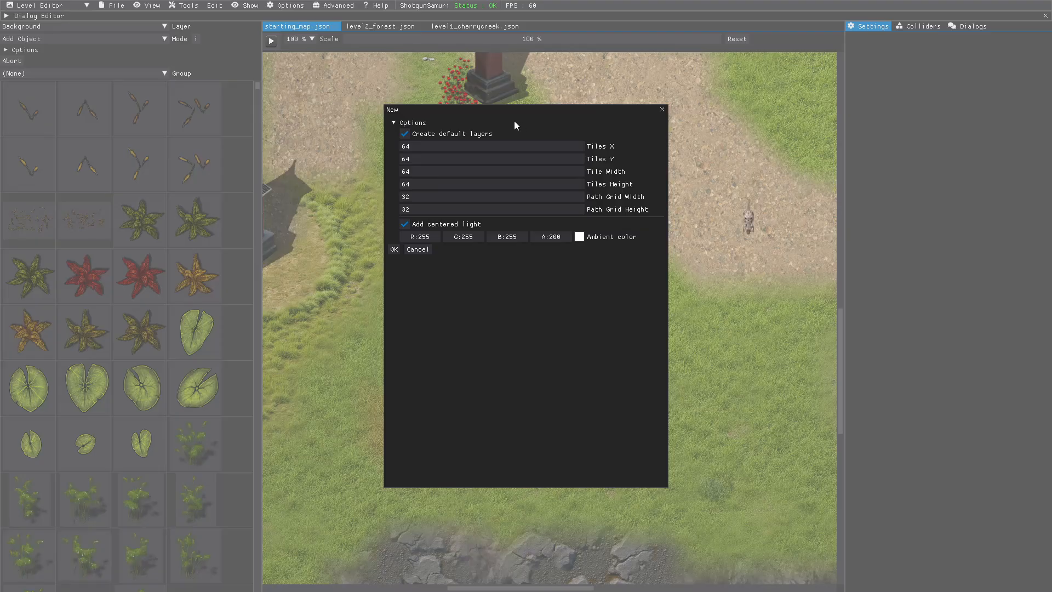
left_click(436, 146)
type("30")
left_click(423, 159)
type("30")
left_click(394, 249)
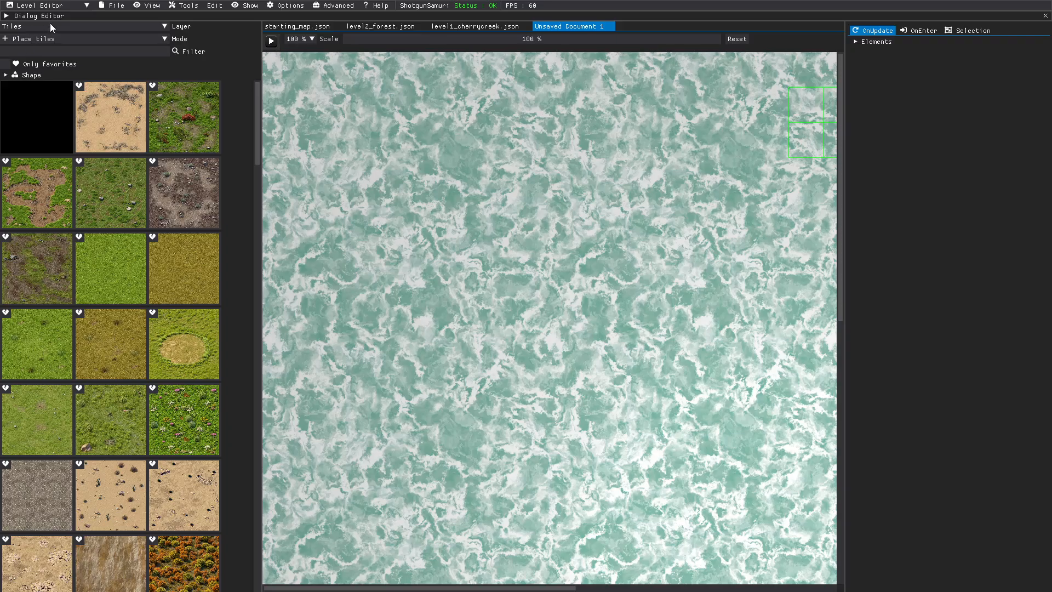
Fill the entire new level with the green forest ground tile that has a red shrub.
left_click(23, 40)
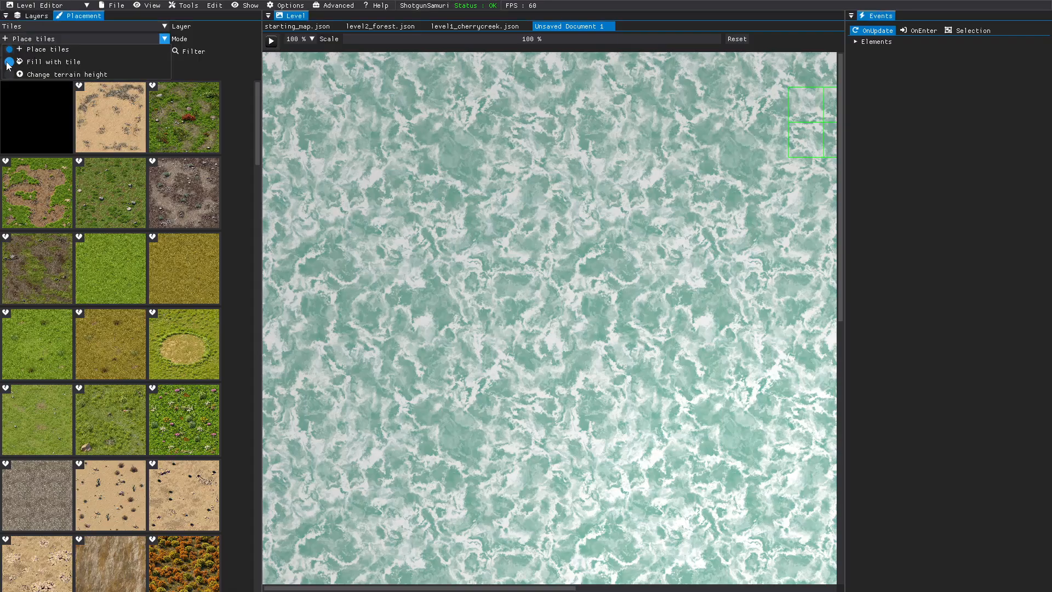
left_click(8, 63)
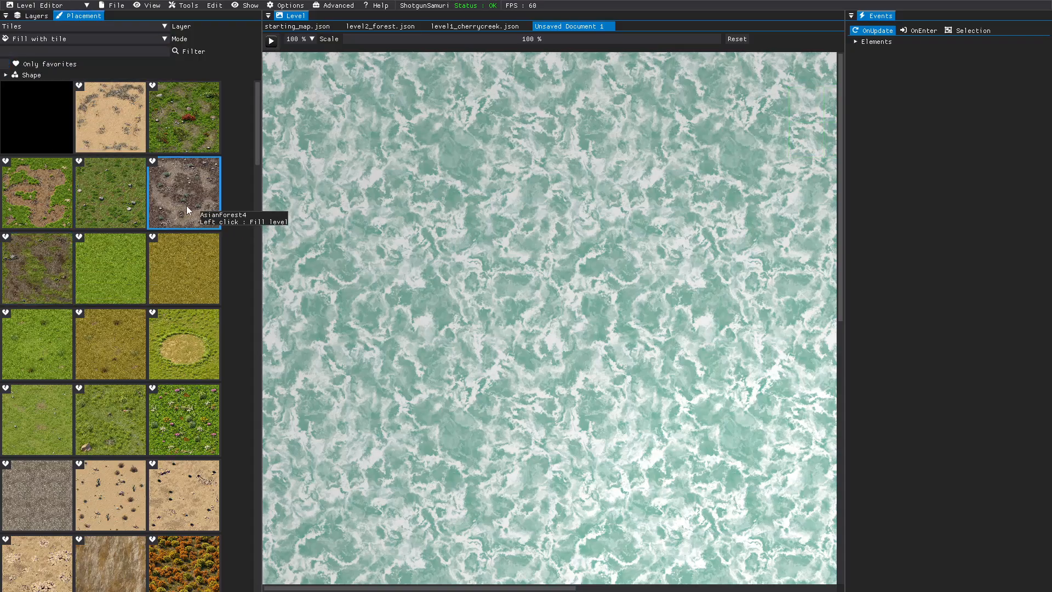
left_click(191, 141)
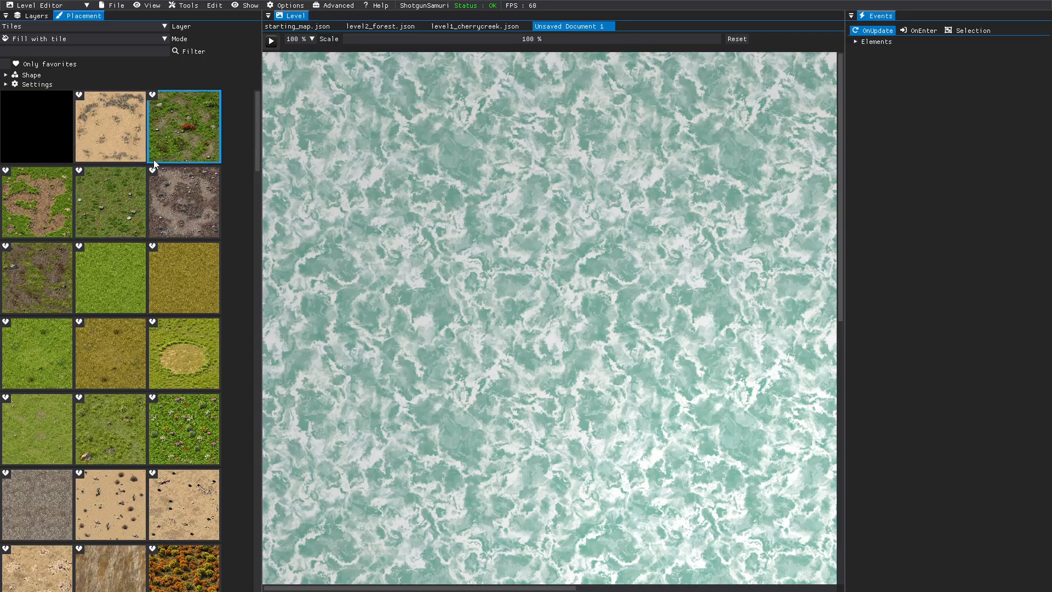
left_click(186, 151)
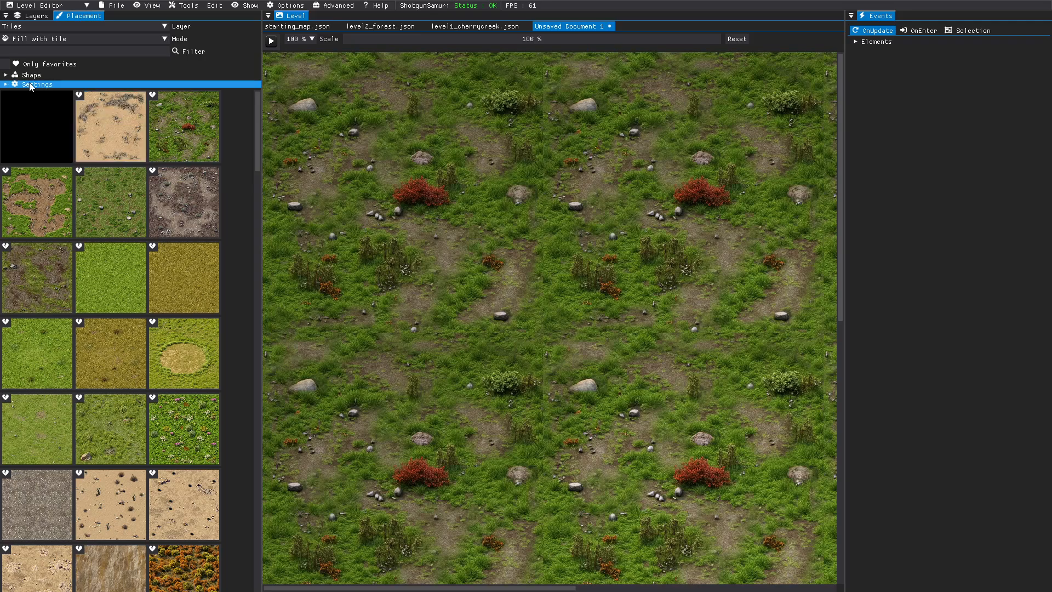
Switch to placing individual tiles and paint AsianForest3 ground near the level's upper-left corner.
left_click(122, 36)
left_click(48, 49)
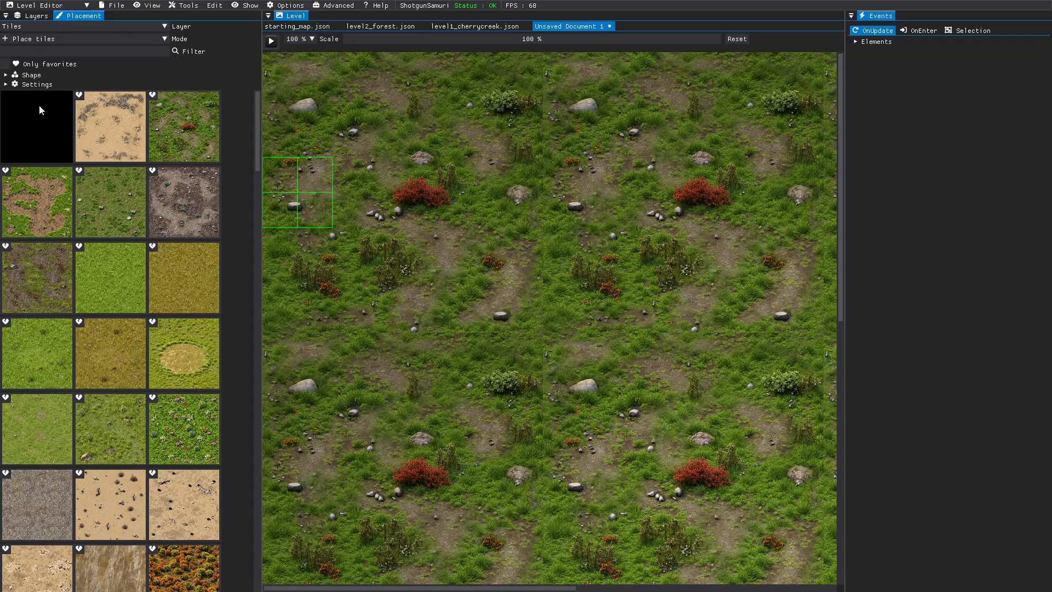
left_click(94, 216)
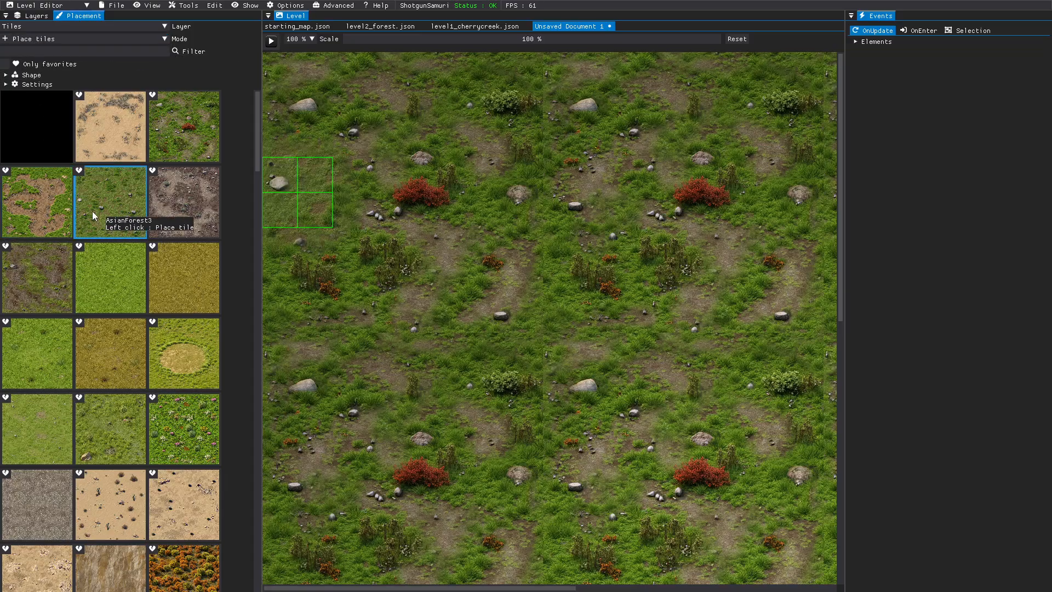
left_click(339, 208)
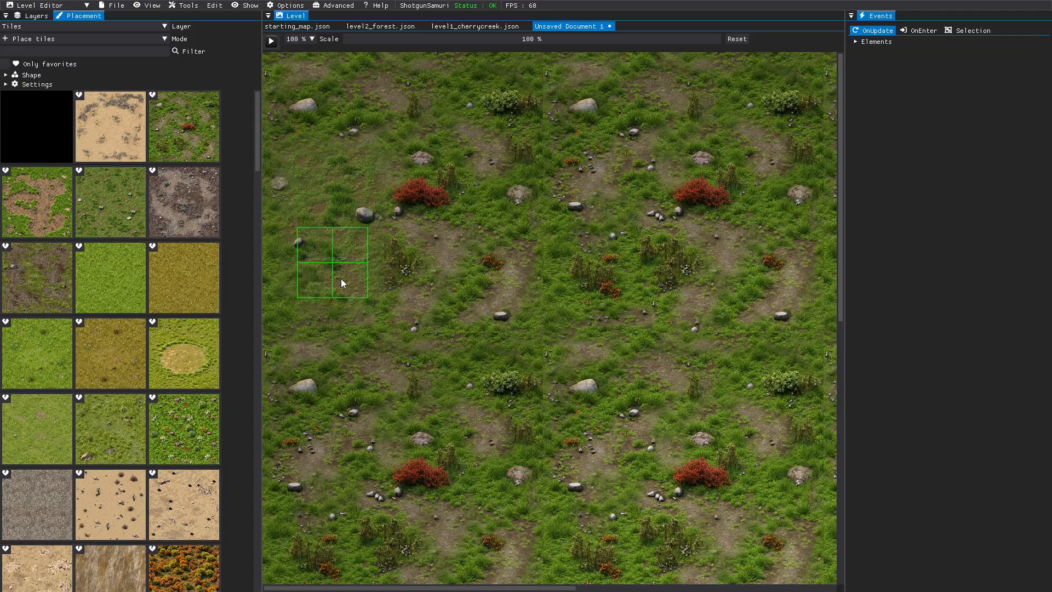
Paint further AsianForest3 patches across the rest of the level to break up the repeating ground pattern.
scroll(476, 339, "down", 2)
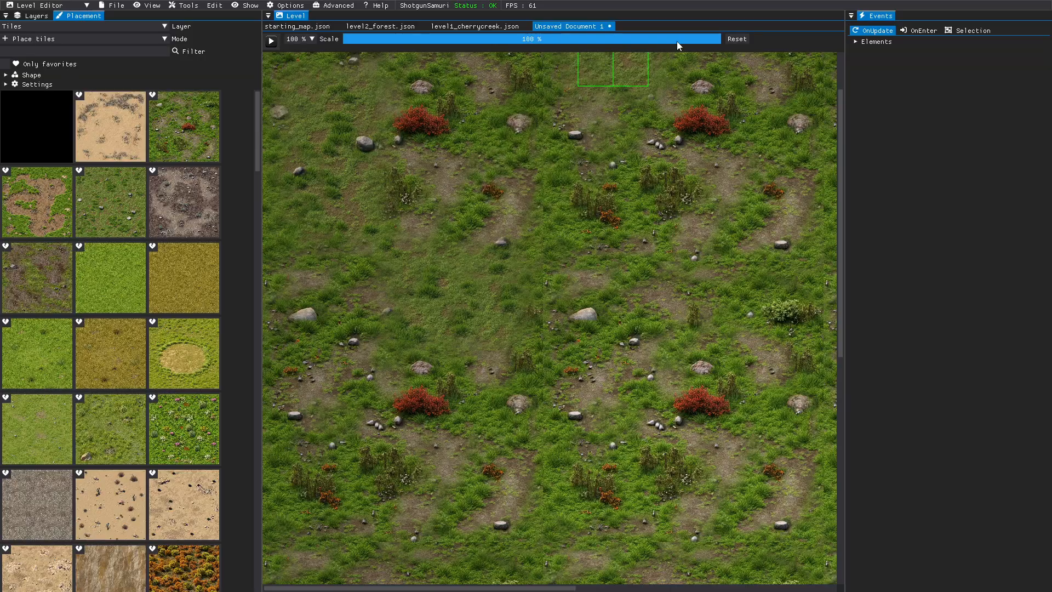
left_click_drag(693, 38, 662, 35)
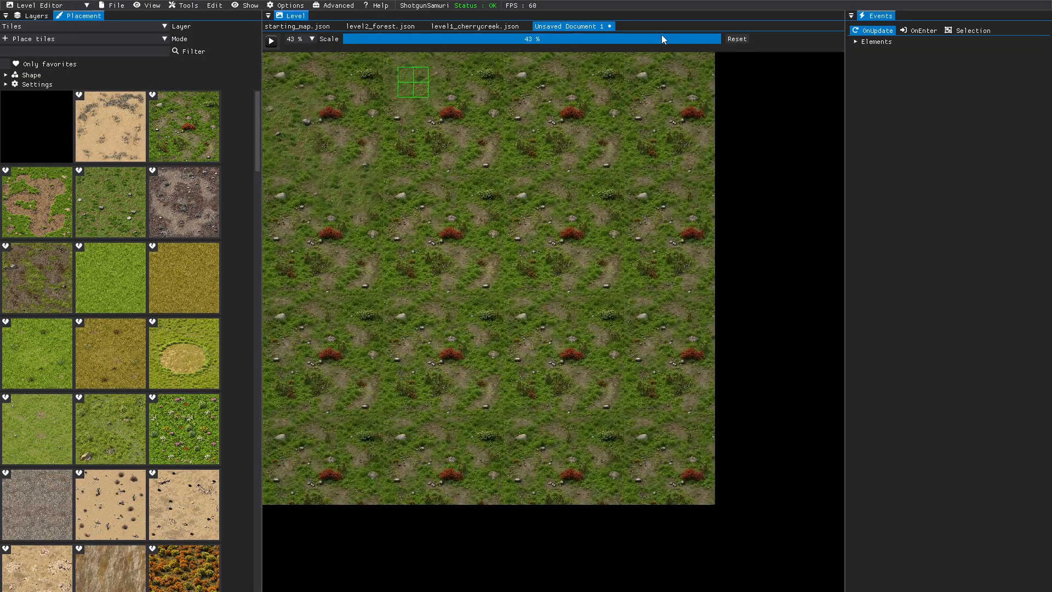
left_click_drag(614, 133, 581, 157)
left_click(525, 224)
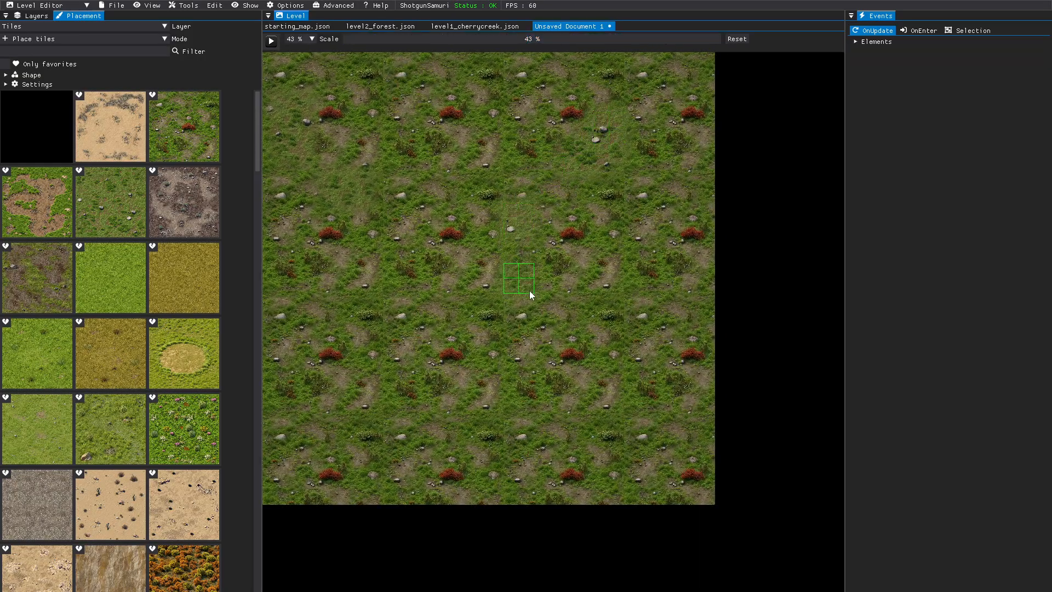
left_click(554, 328)
left_click(606, 257)
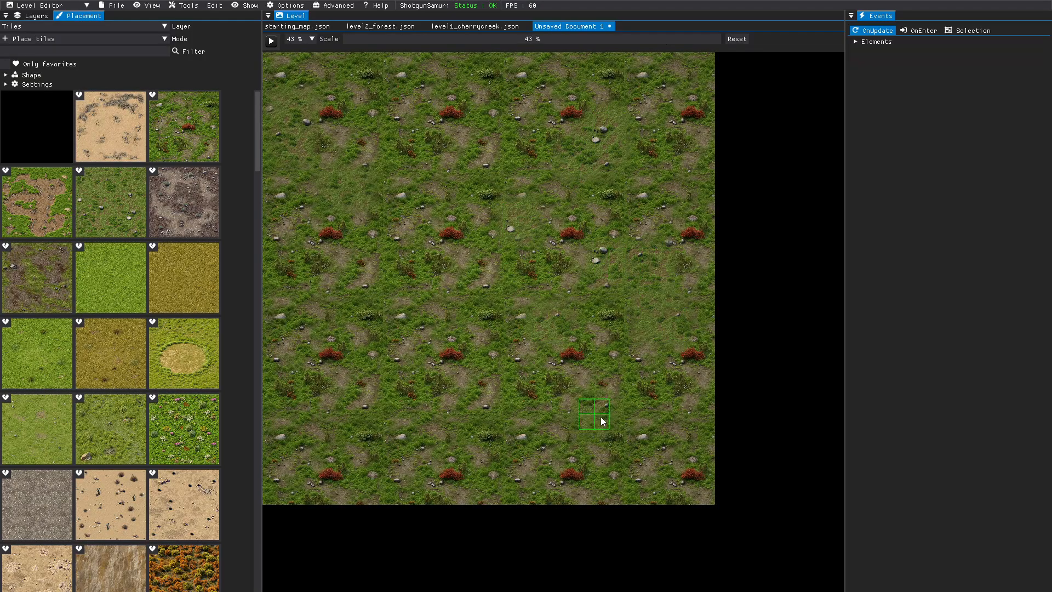
mouse_move(480, 482)
left_mouse_down()
mouse_move(451, 430)
mouse_move(343, 418)
mouse_move(304, 443)
left_mouse_up()
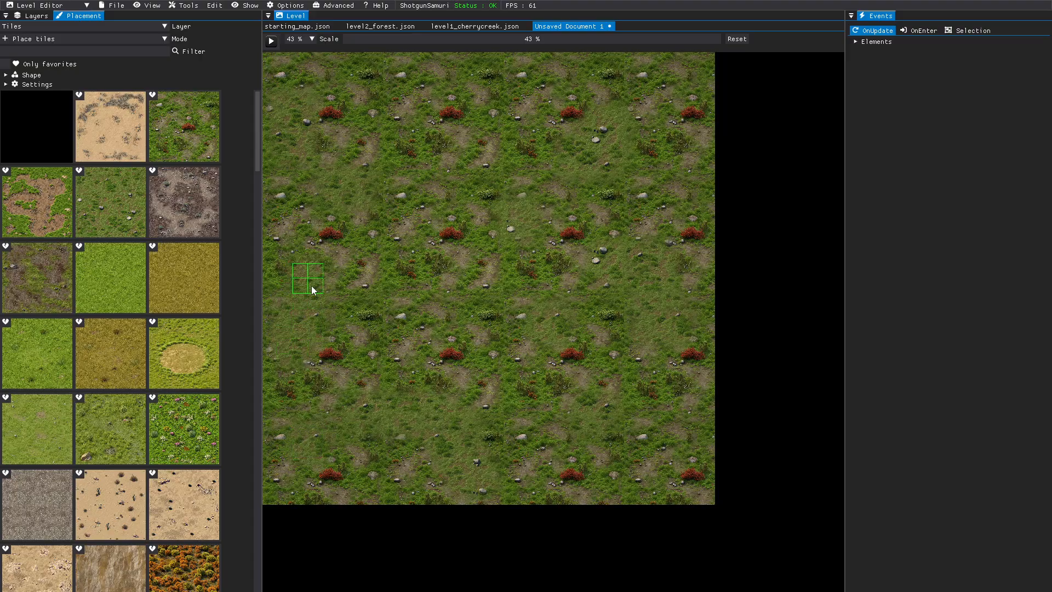
left_click_drag(312, 266, 287, 203)
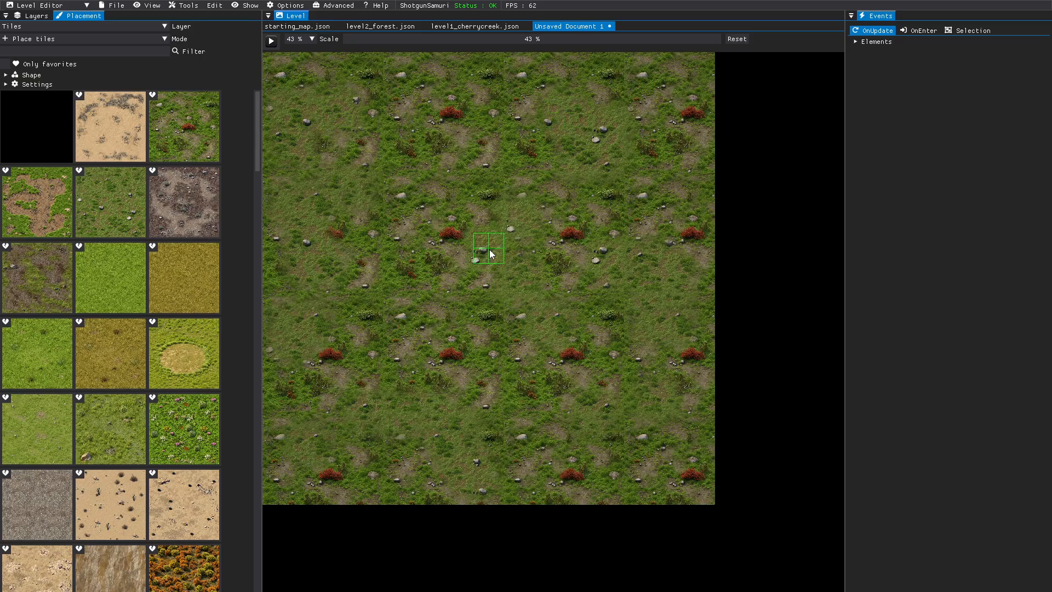
Scatter patches of the muddy brown-green forest tile over the level's ground, including the lower middle.
left_click(51, 294)
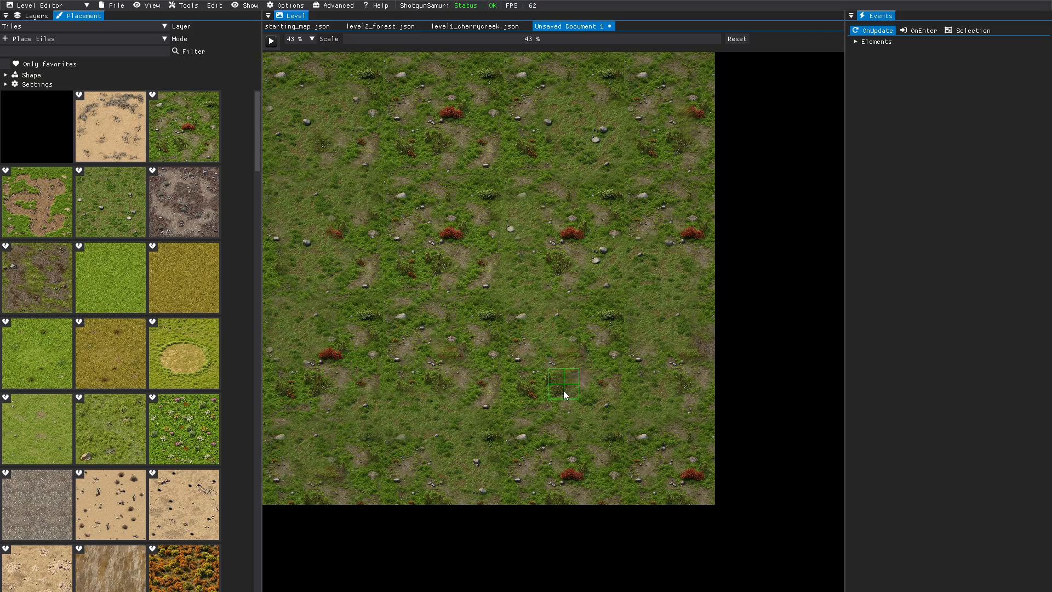
left_click_drag(564, 395, 526, 404)
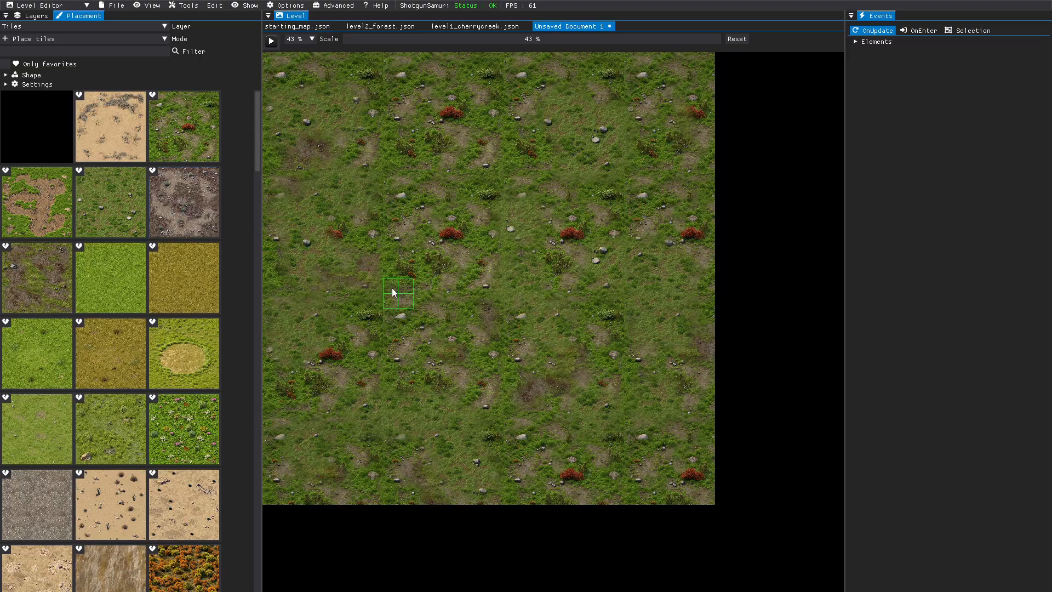
Paint irregular bare-earth patches with the grey-brown stony AsianForest4 tile at scattered spots across the whole level.
mouse_move(393, 297)
left_mouse_down()
mouse_move(345, 310)
mouse_move(376, 348)
left_mouse_up()
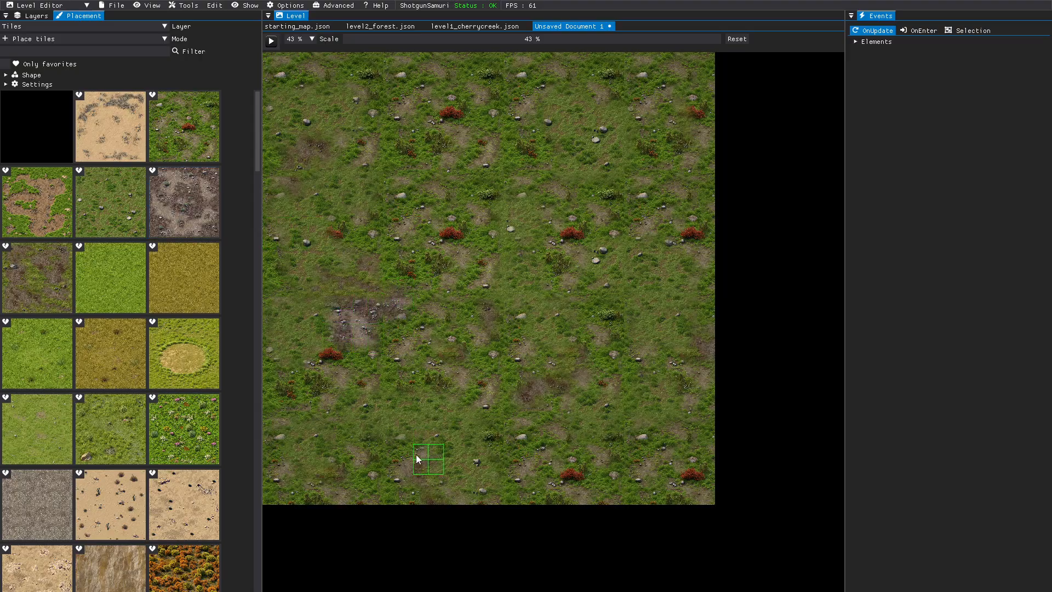
mouse_move(636, 417)
left_mouse_down()
mouse_move(696, 403)
mouse_move(639, 409)
left_mouse_up()
mouse_move(622, 183)
left_mouse_down()
mouse_move(599, 199)
mouse_move(594, 241)
left_mouse_up()
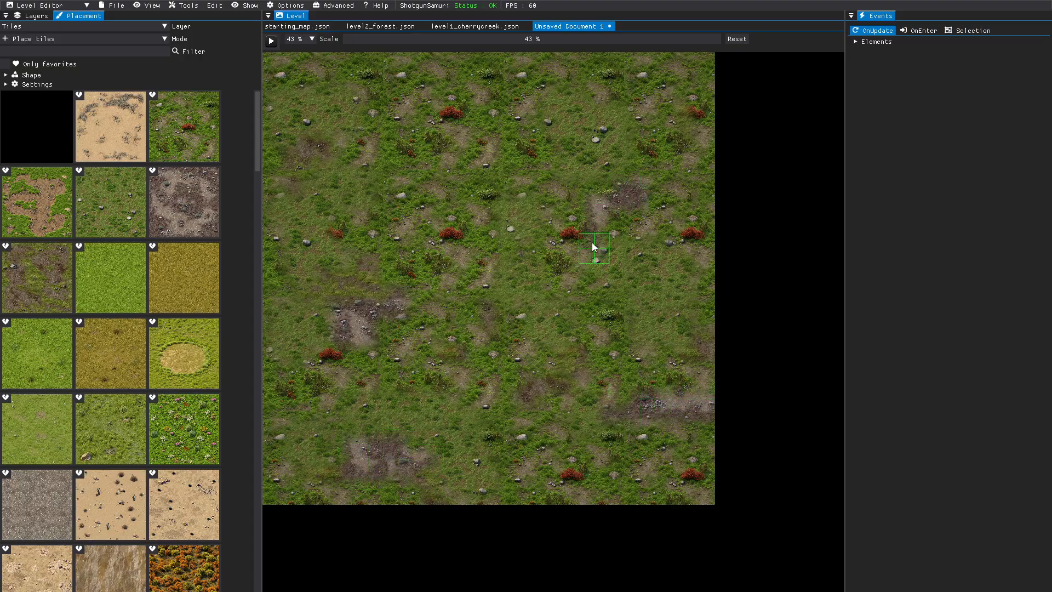
mouse_move(562, 293)
left_mouse_down()
mouse_move(570, 305)
mouse_move(512, 228)
mouse_move(515, 111)
mouse_move(503, 147)
mouse_move(437, 156)
mouse_move(433, 113)
mouse_move(376, 115)
left_mouse_up()
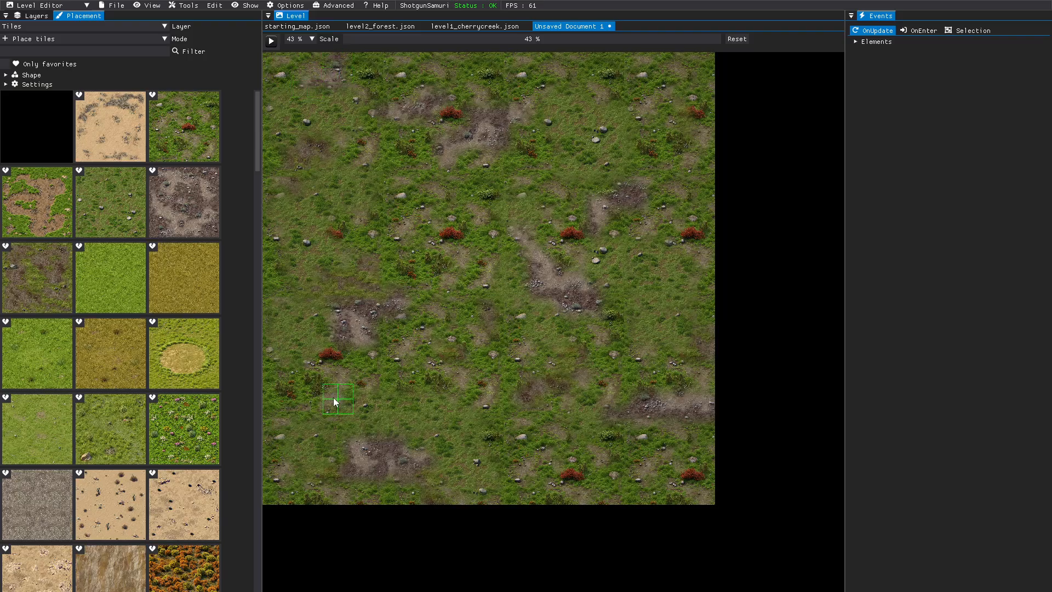
left_click_drag(534, 447, 592, 488)
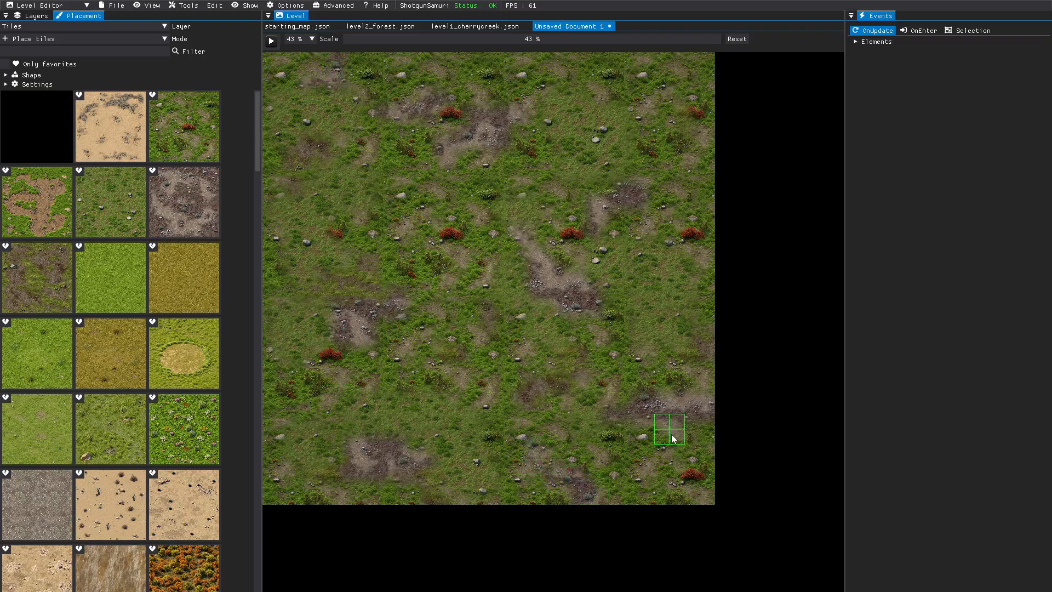
left_click_drag(652, 344, 652, 281)
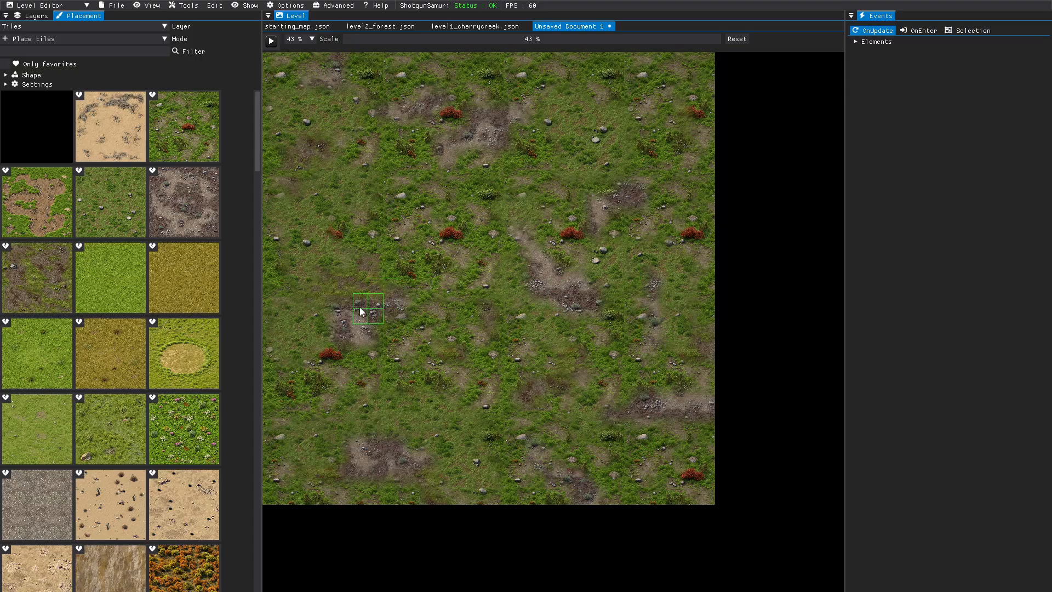
mouse_move(289, 300)
left_mouse_down()
mouse_move(291, 418)
mouse_move(355, 413)
left_mouse_up()
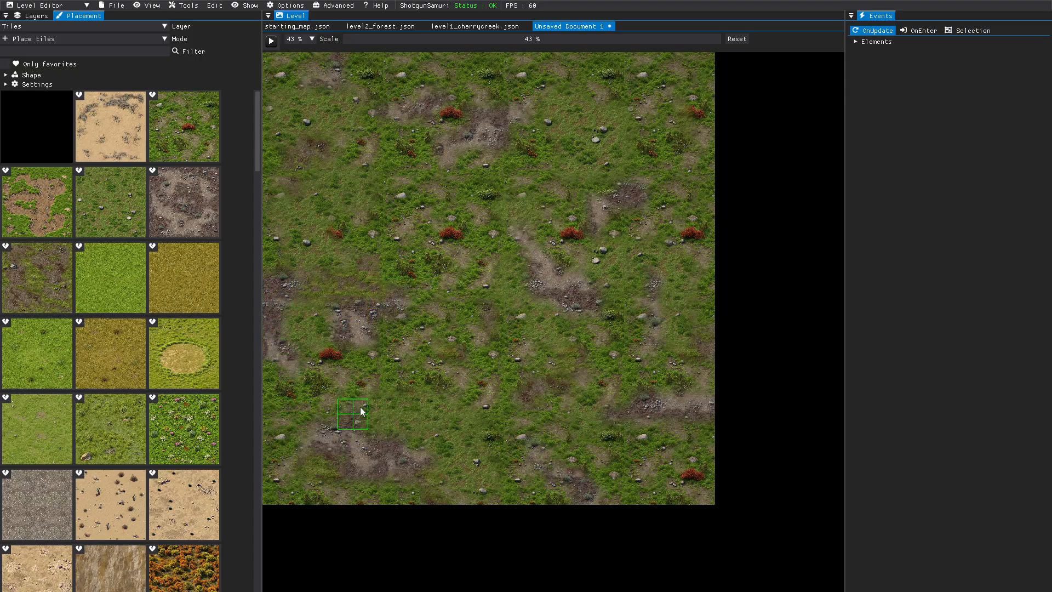
mouse_move(473, 166)
left_mouse_down()
mouse_move(583, 160)
mouse_move(599, 106)
mouse_move(561, 148)
mouse_move(515, 166)
left_mouse_up()
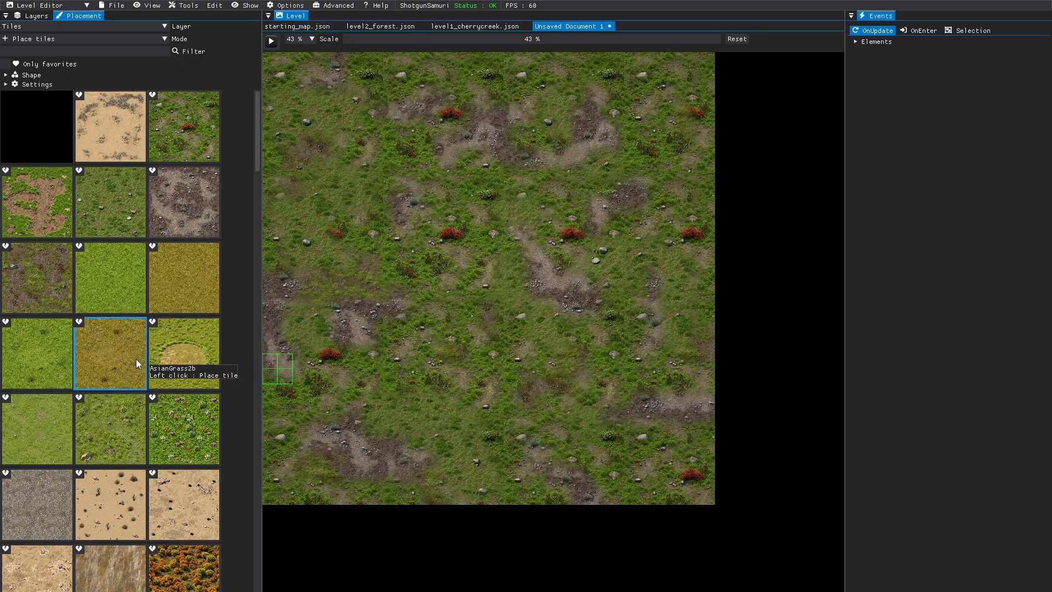
Choose the plain blue water tile and change the placement shape to a circle with a radius of 1.
scroll(137, 363, "down", 15)
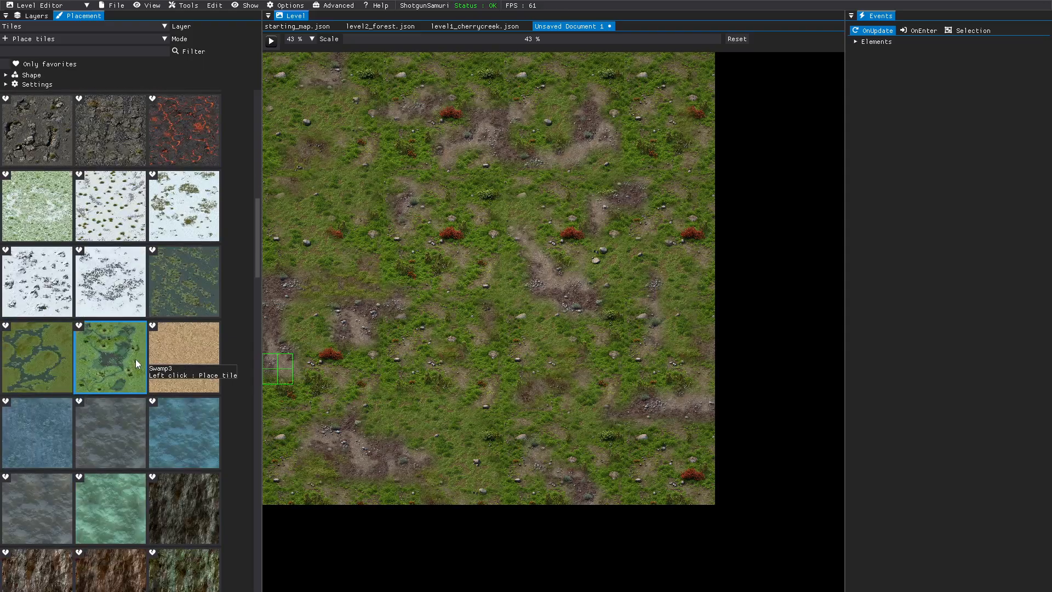
scroll(135, 361, "down", 1)
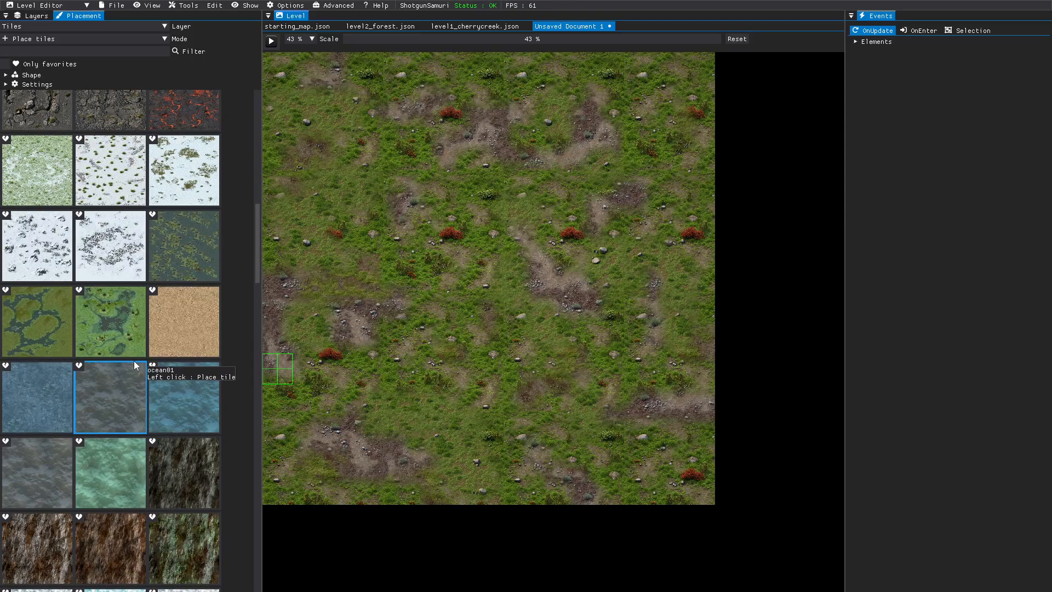
scroll(87, 392, "down", 1)
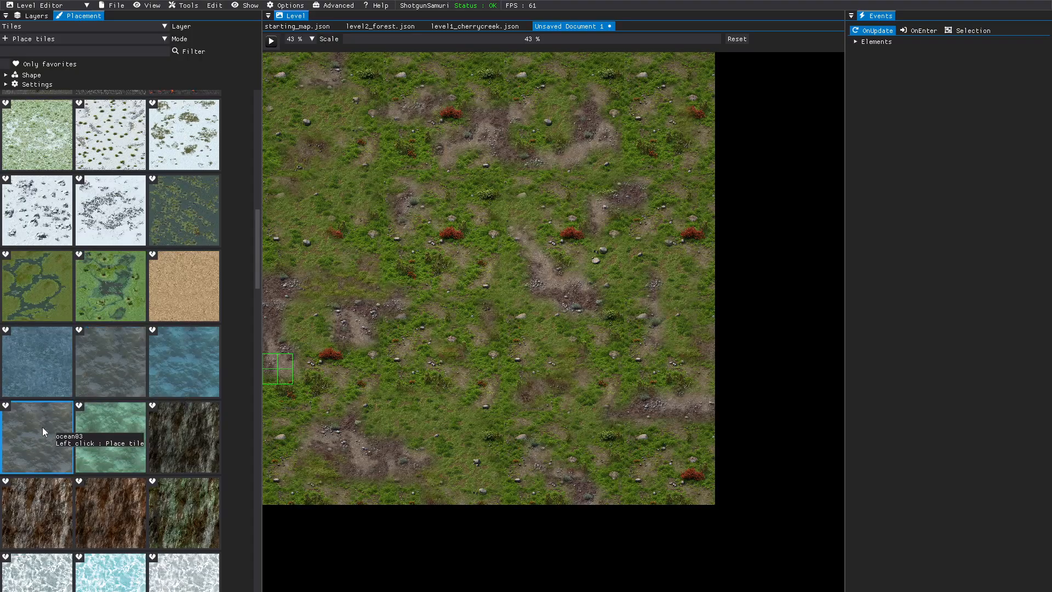
left_click(41, 386)
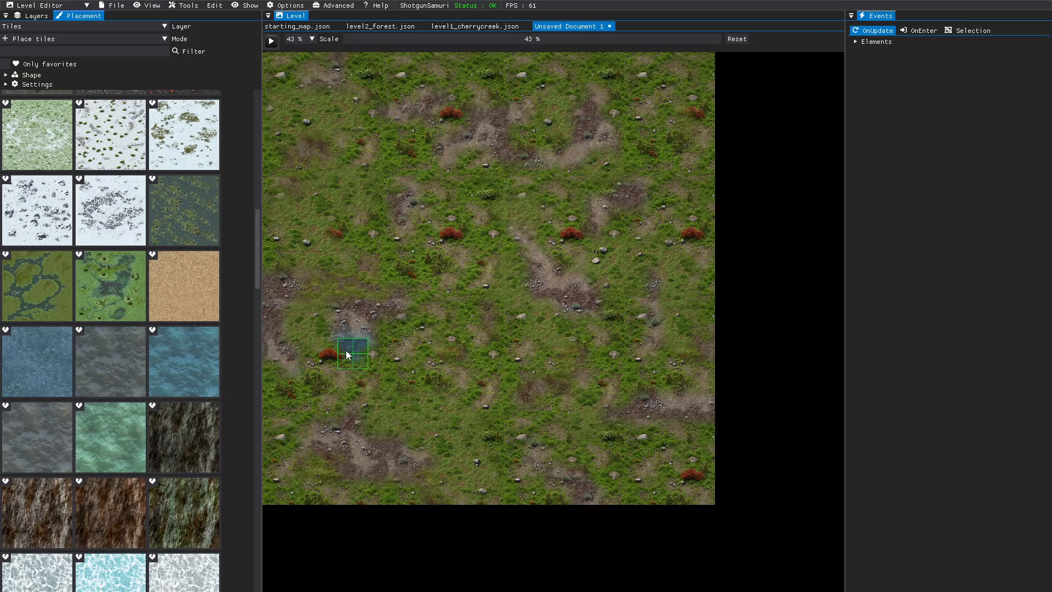
left_click(5, 75)
left_click(23, 99)
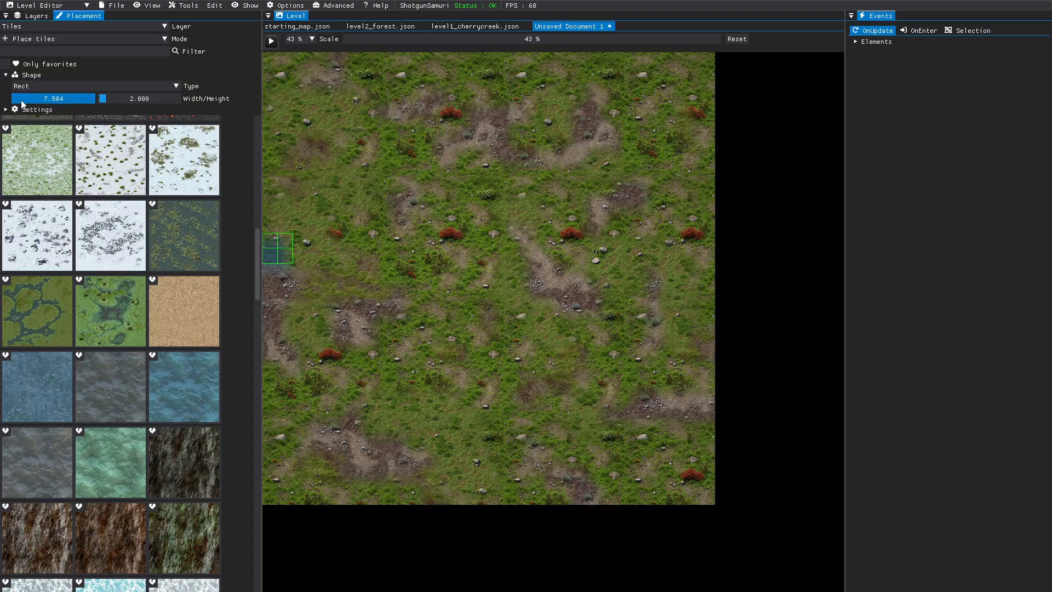
left_click_drag(23, 103, 14, 102)
left_click_drag(83, 102, 74, 102)
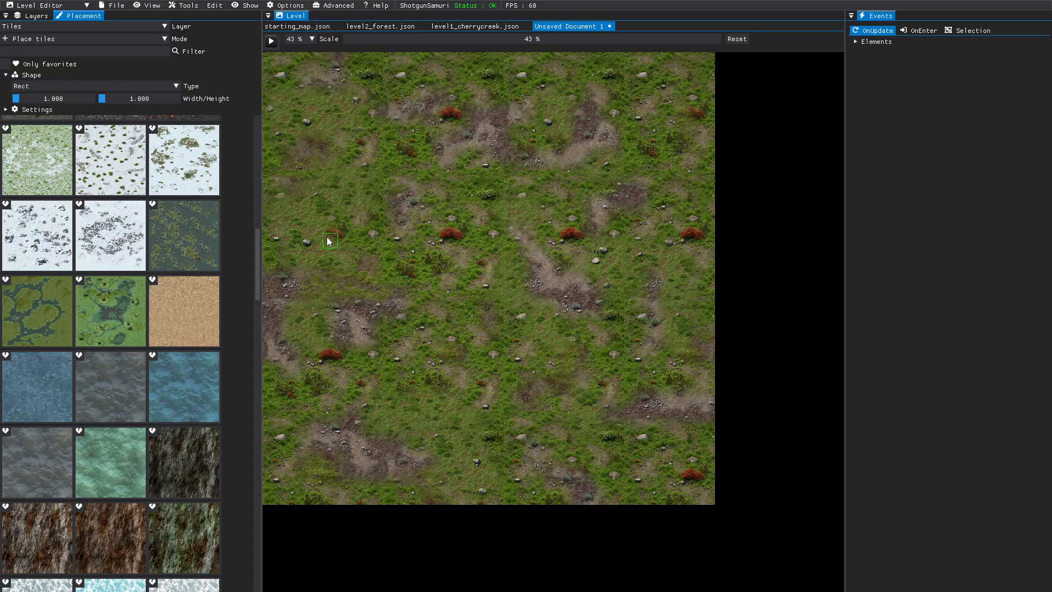
left_click(90, 88)
left_click(36, 110)
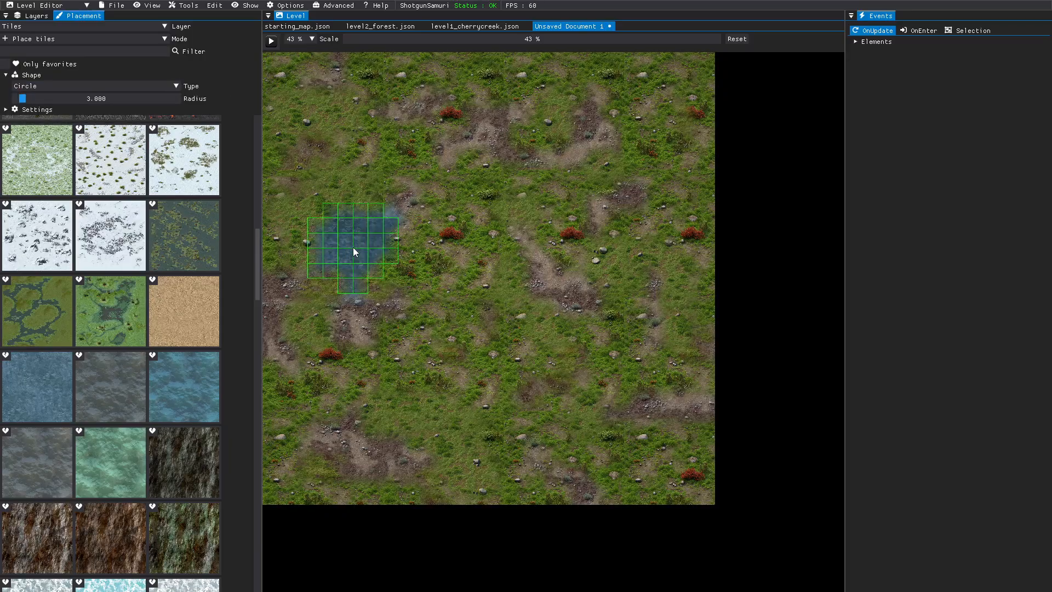
left_click_drag(80, 101, 11, 100)
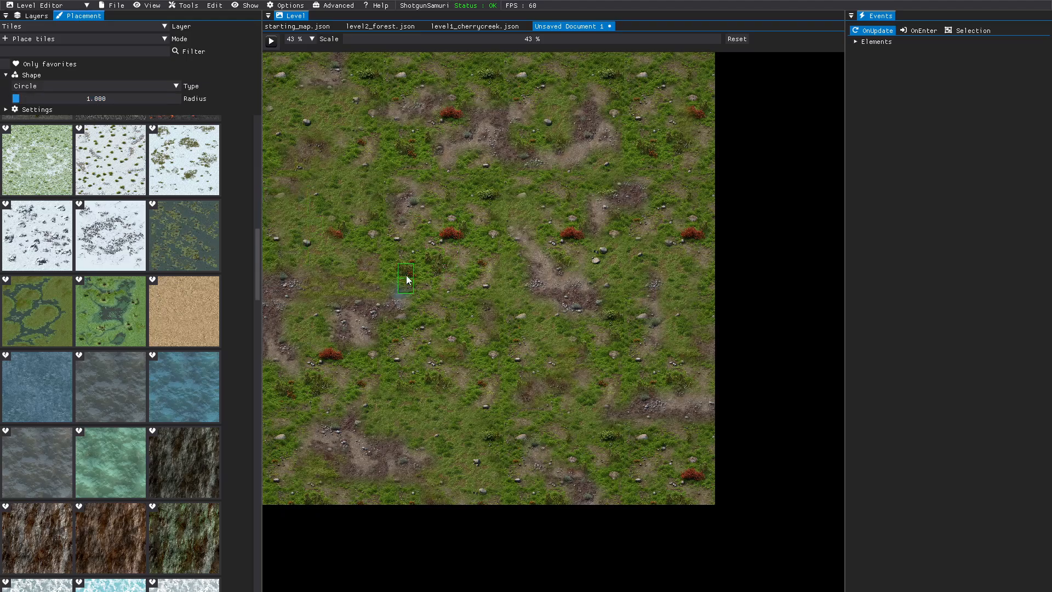
Paint a winding river of blue water across the middle of the level, from the left edge to the right edge.
left_click(290, 277)
left_click_drag(281, 280, 282, 302)
mouse_move(269, 272)
left_mouse_down()
mouse_move(305, 287)
mouse_move(429, 269)
mouse_move(499, 274)
mouse_move(578, 312)
mouse_move(702, 291)
mouse_move(604, 298)
mouse_move(429, 270)
mouse_move(371, 291)
mouse_move(264, 282)
left_mouse_up()
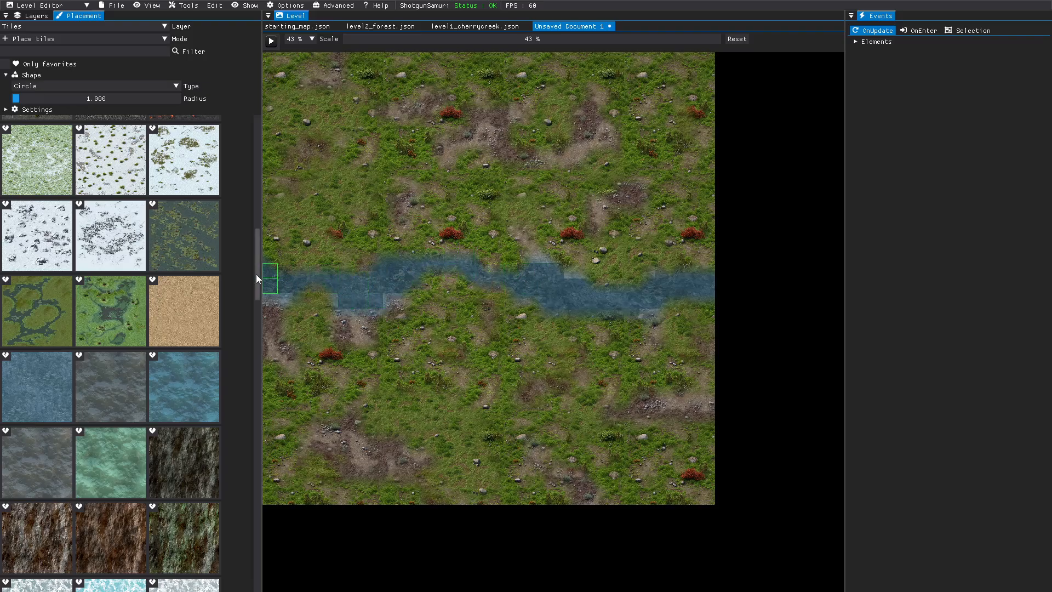
left_click(504, 264)
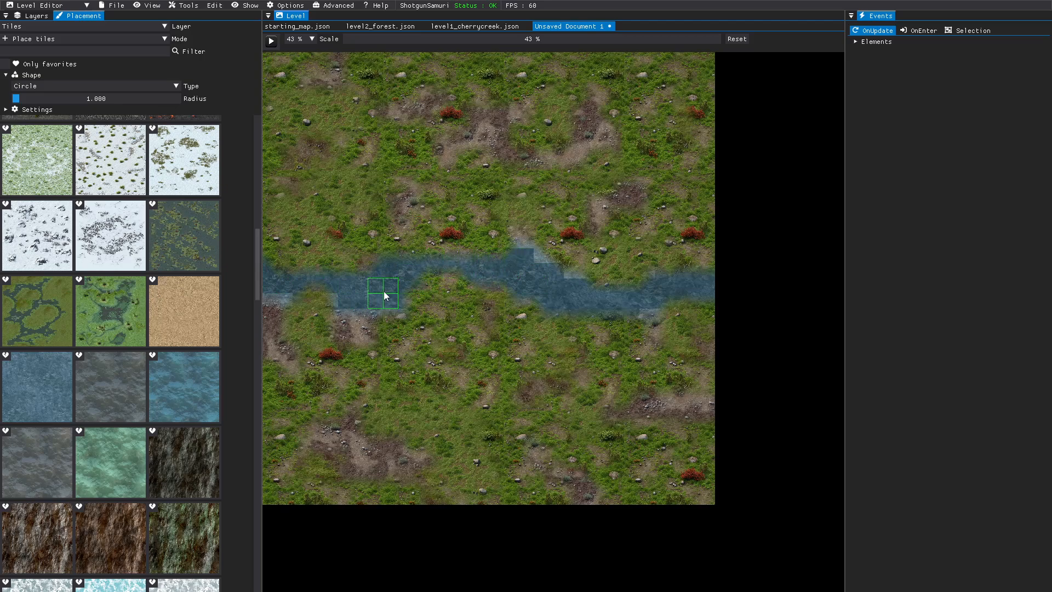
mouse_move(336, 301)
left_mouse_down()
mouse_move(322, 308)
mouse_move(343, 303)
mouse_move(327, 299)
left_mouse_up()
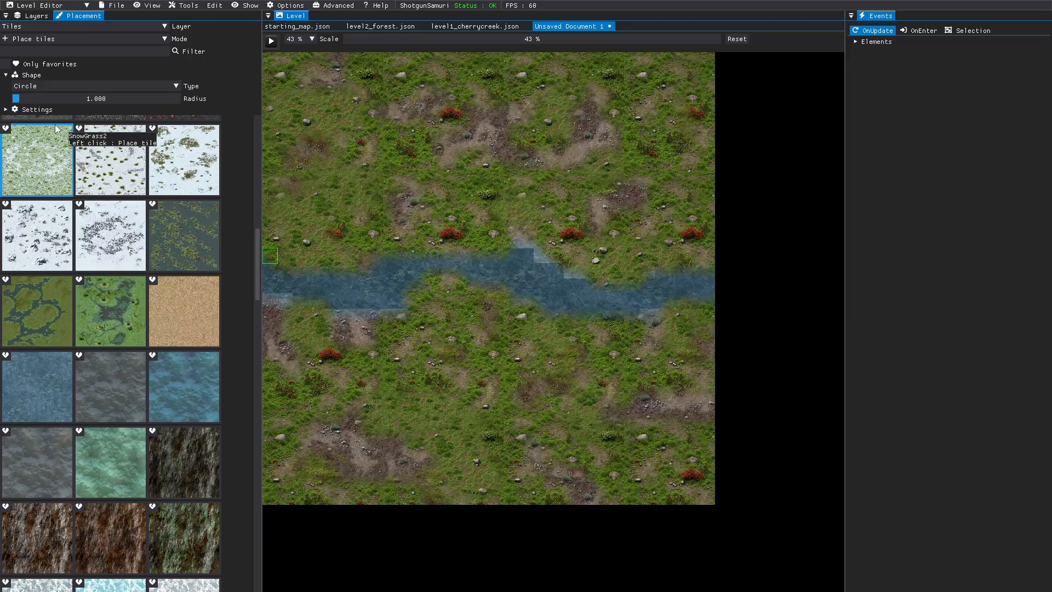
Paint over the whole river with the grey-brown gravel tile, widening it into a road across the middle of the level.
scroll(82, 229, "up", 15)
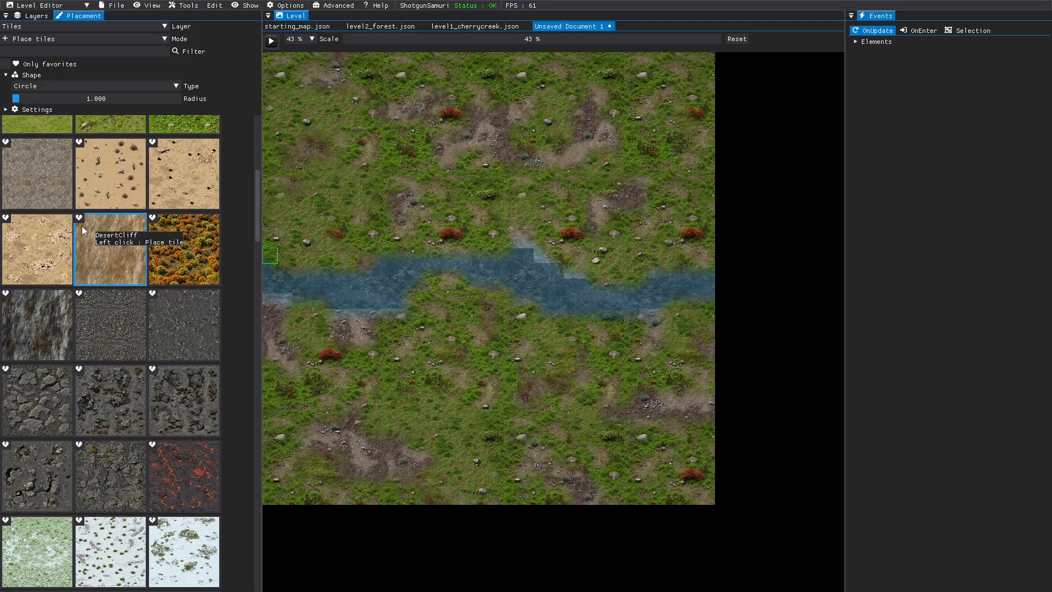
scroll(82, 227, "down", 5)
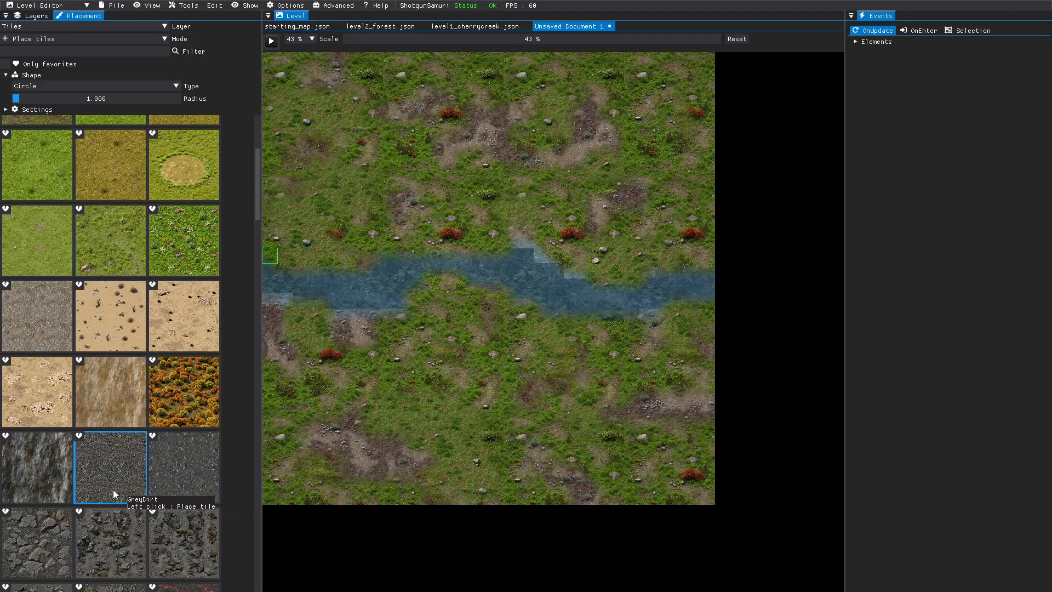
left_click(137, 467)
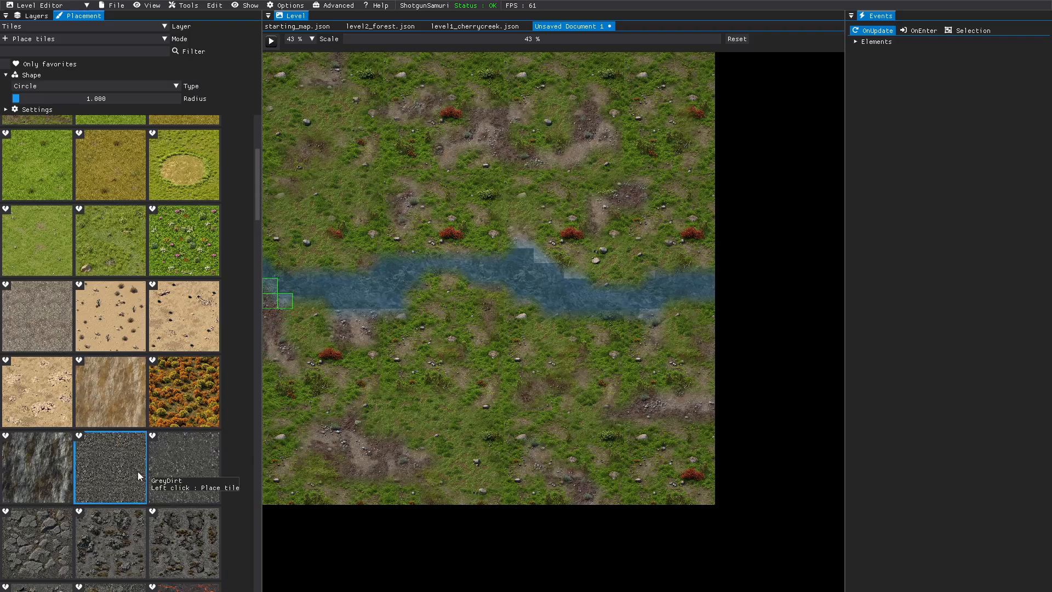
left_click(53, 335)
mouse_move(359, 285)
left_mouse_down()
mouse_move(264, 289)
mouse_move(386, 298)
mouse_move(415, 286)
mouse_move(514, 289)
mouse_move(561, 305)
mouse_move(528, 264)
mouse_move(602, 299)
mouse_move(658, 304)
mouse_move(691, 299)
mouse_move(695, 287)
mouse_move(605, 291)
left_mouse_up()
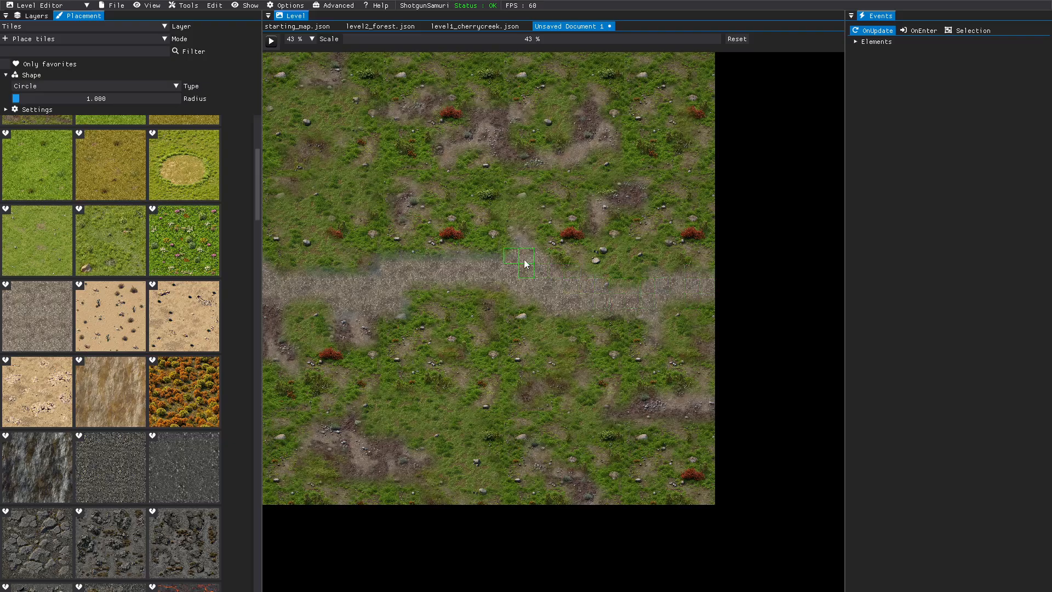
mouse_move(470, 257)
left_mouse_down()
mouse_move(266, 277)
mouse_move(298, 274)
mouse_move(307, 291)
left_mouse_up()
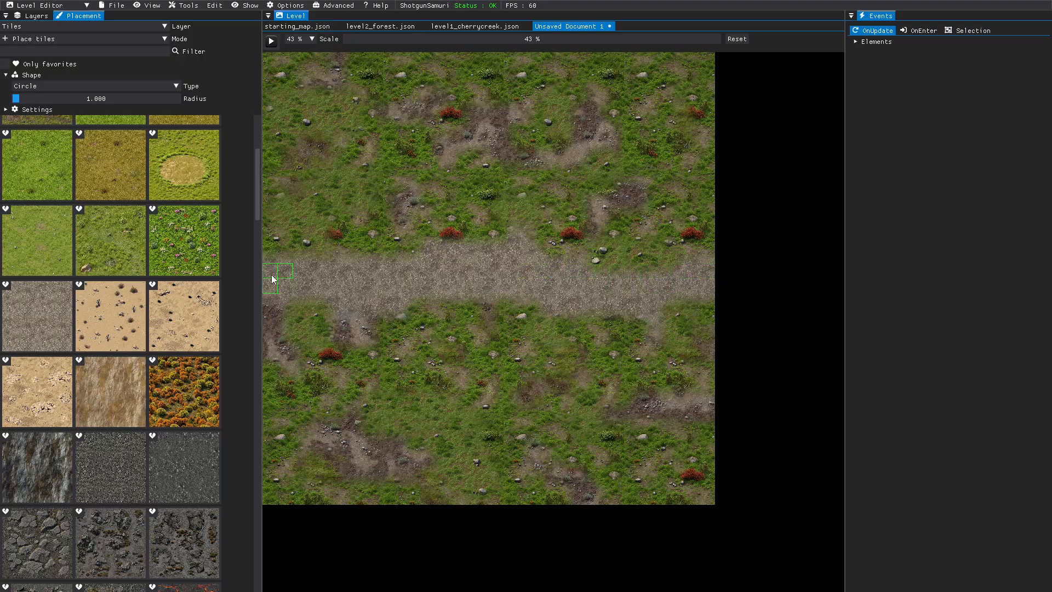
Paint a small Swamp3 pond in the lower-left part of the level.
scroll(64, 301, "up", 3)
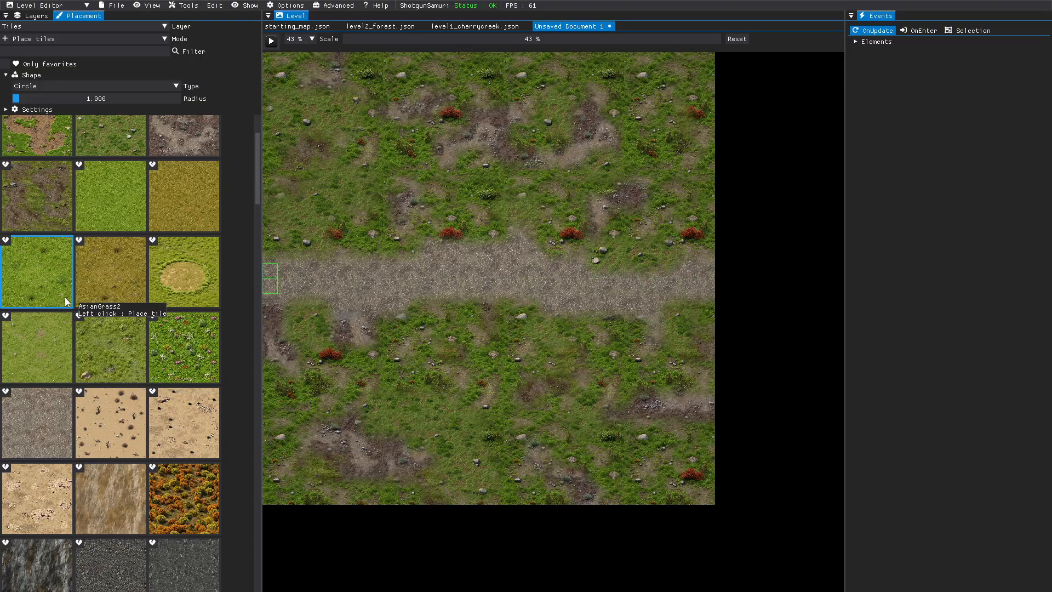
scroll(65, 302, "down", 10)
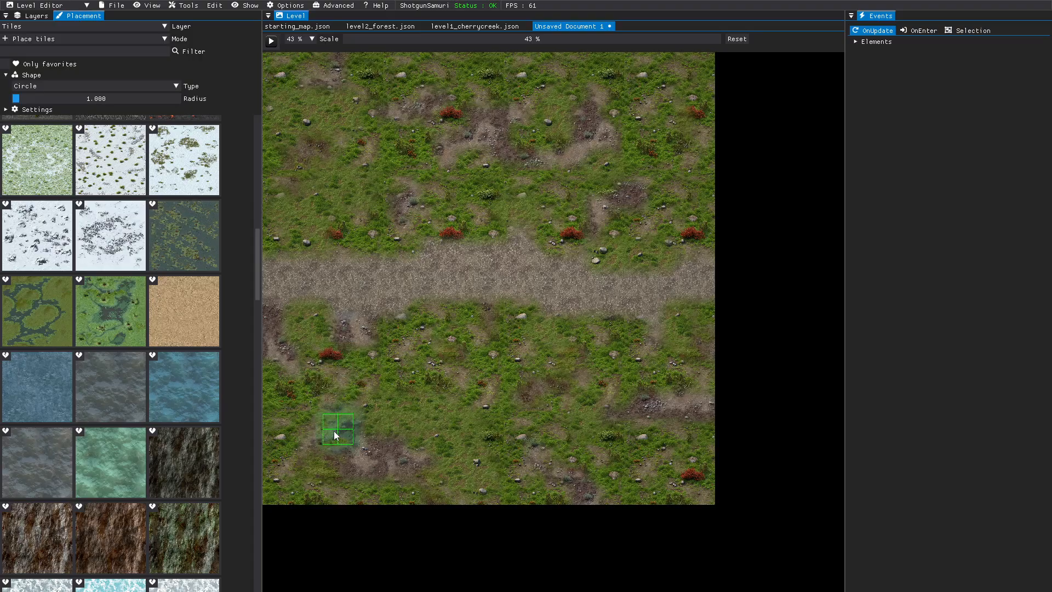
mouse_move(335, 436)
left_mouse_down()
mouse_move(327, 432)
mouse_move(353, 447)
mouse_move(344, 460)
left_mouse_up()
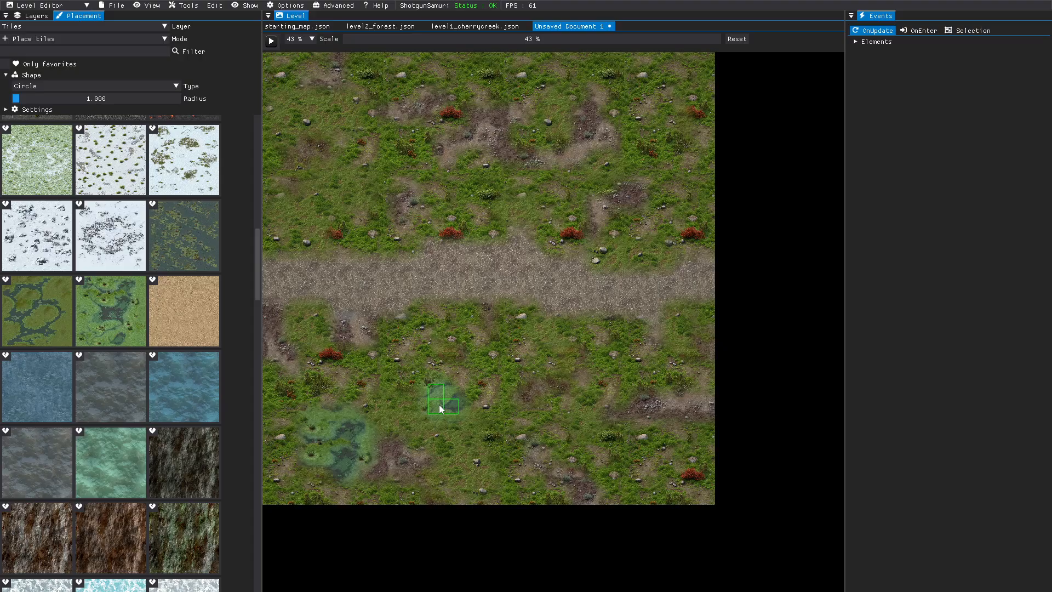
Try an animation speed of 2 for the Swamp3 tile and set it back to 0.
left_click(6, 112)
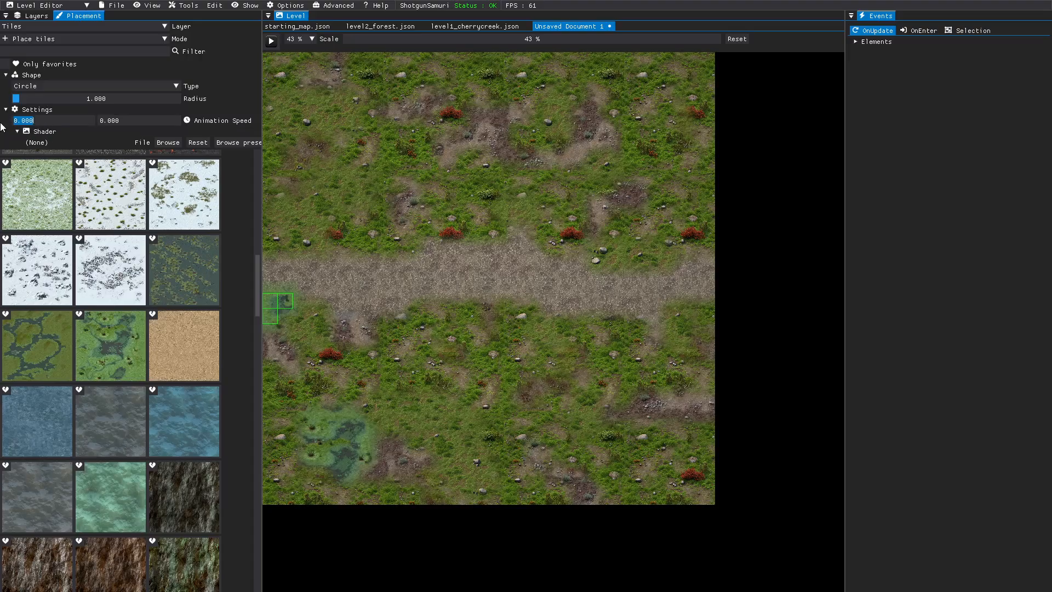
type("2")
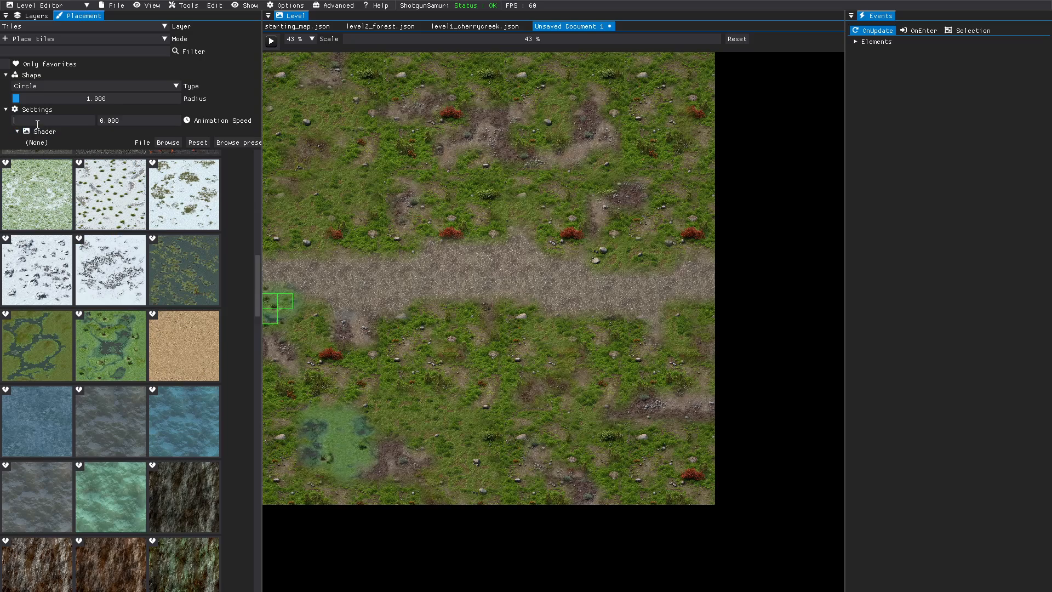
type("0")
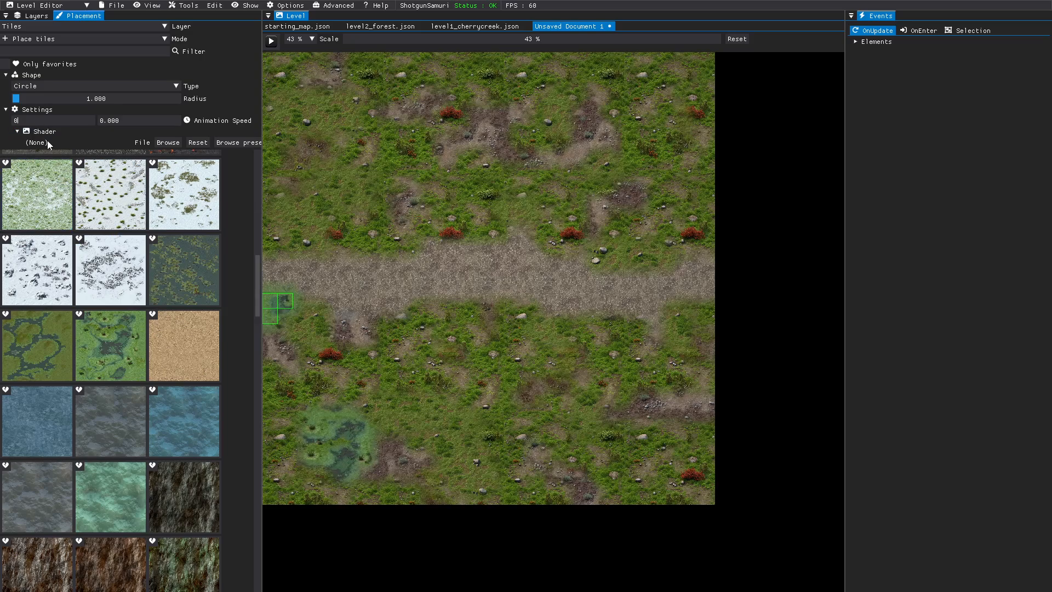
Assign the Water.frag shader to the tile placement settings.
left_click(163, 143)
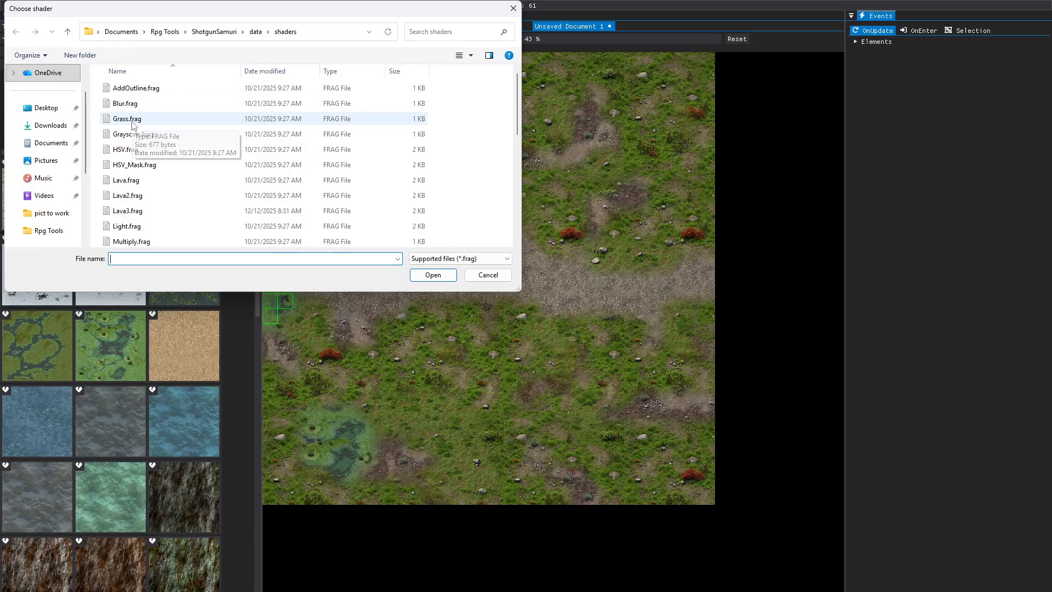
scroll(133, 174, "down", 1)
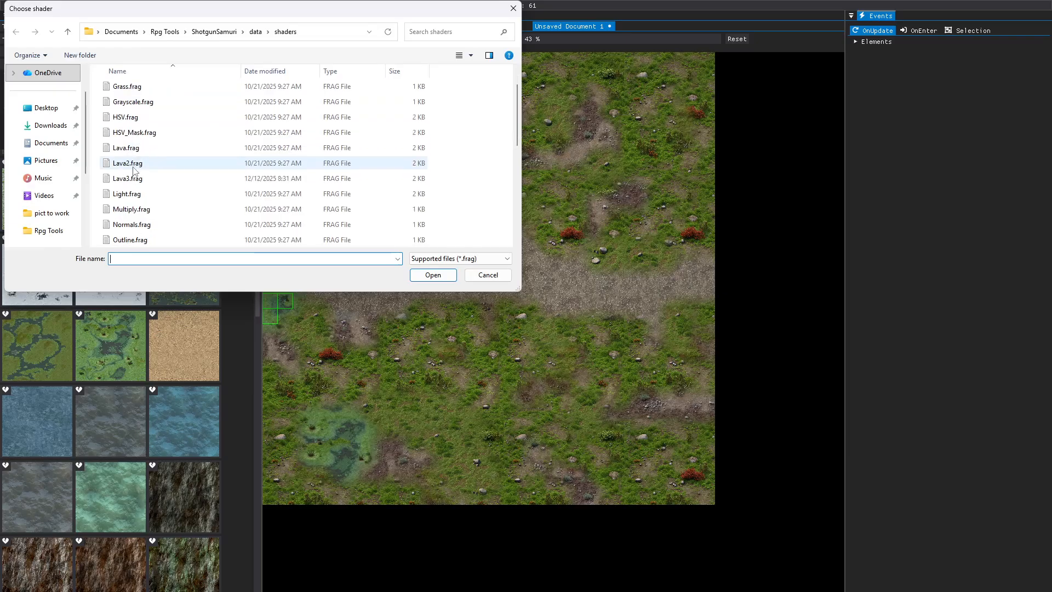
scroll(133, 175, "down", 5)
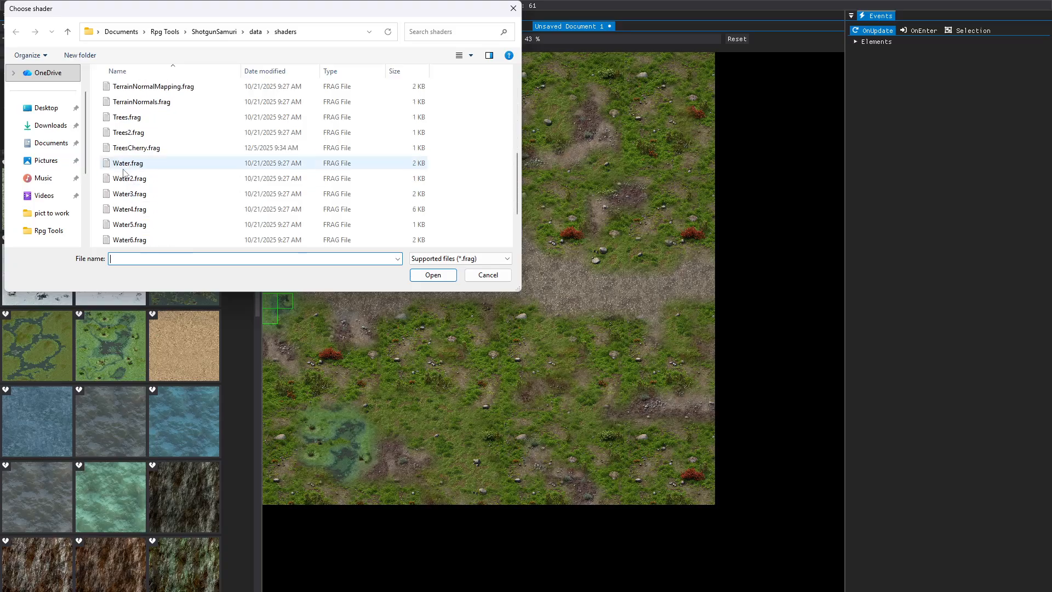
left_click(126, 167)
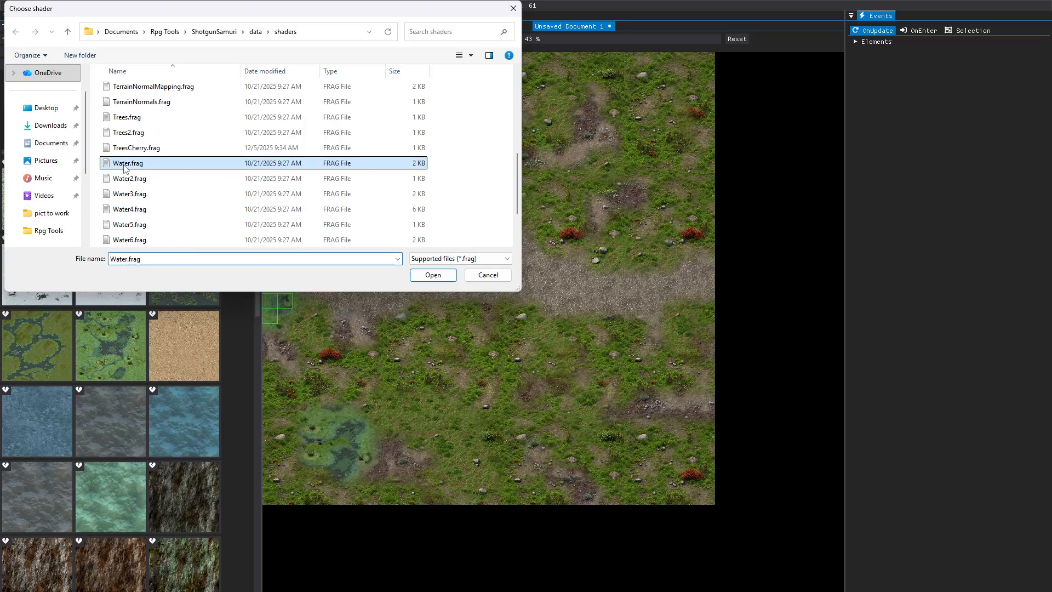
left_click(432, 275)
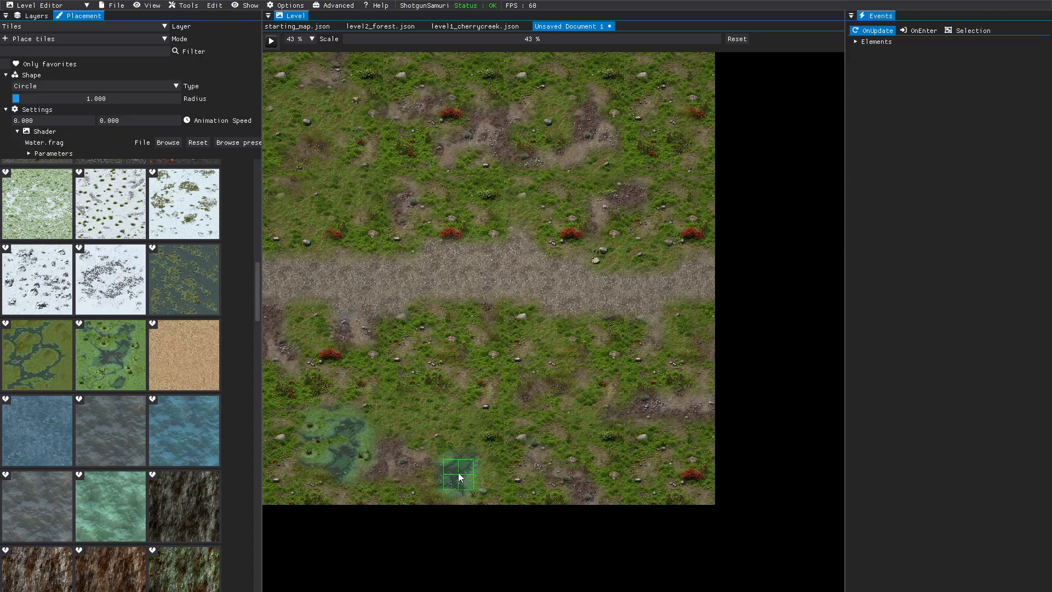
Paint two more Swamp3 ponds along the level's lower edge, one near the centre and a wider one further right.
left_click_drag(461, 474, 477, 468)
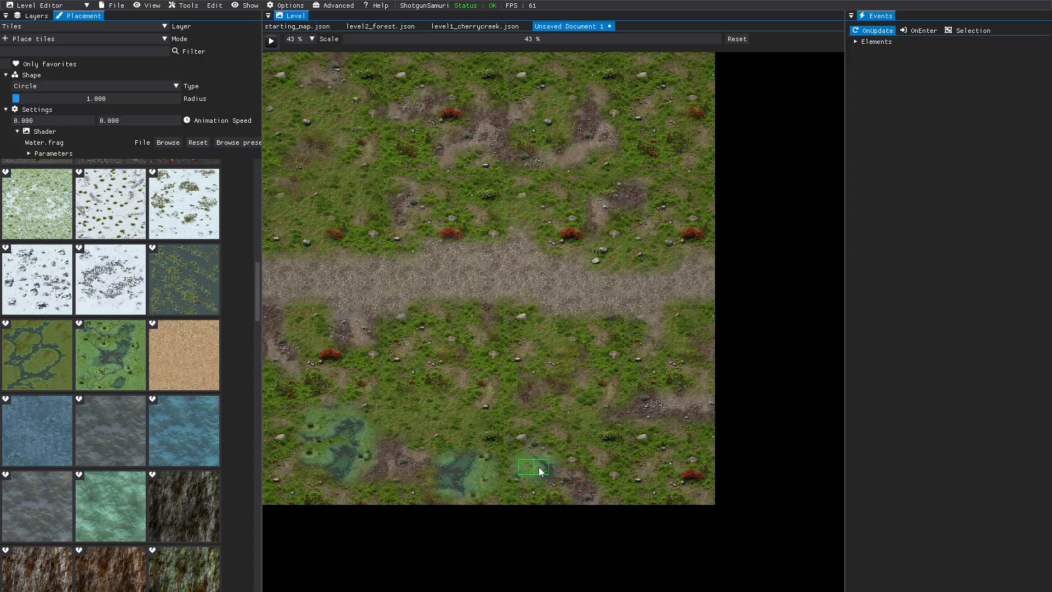
left_click(432, 476)
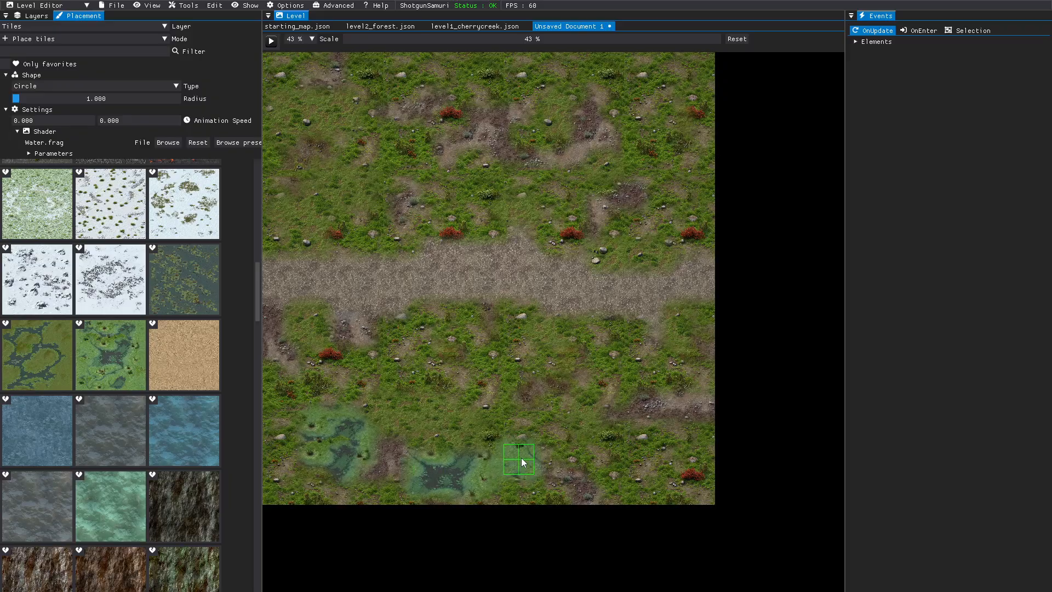
mouse_move(591, 441)
left_mouse_down()
mouse_move(603, 462)
mouse_move(642, 476)
mouse_move(591, 463)
mouse_move(569, 473)
left_mouse_up()
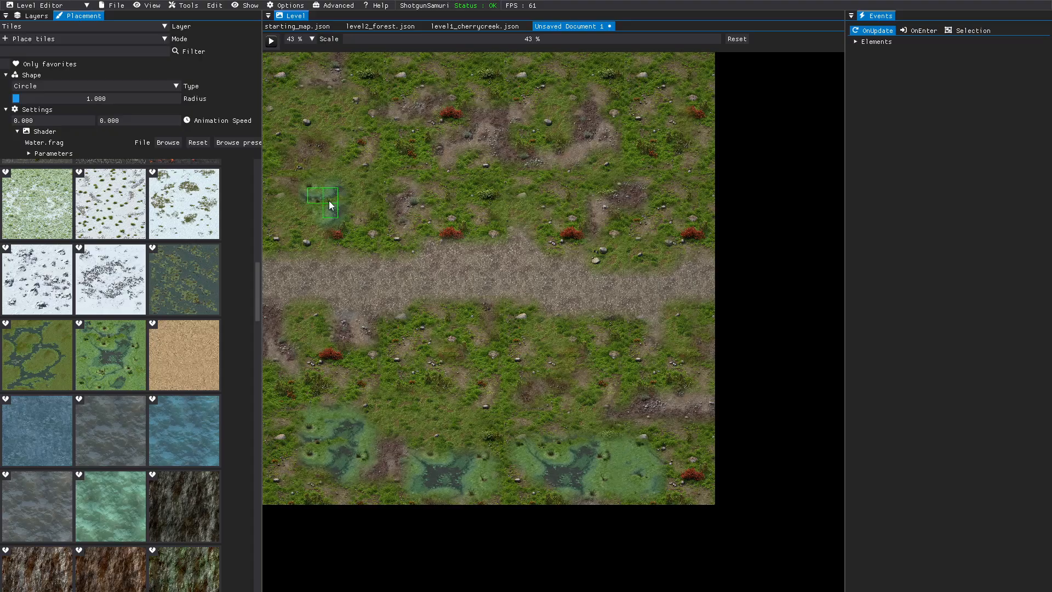
Make Objects the active layer and place a Lilypad_7 on the lower-left pond.
scroll(100, 257, "up", 3)
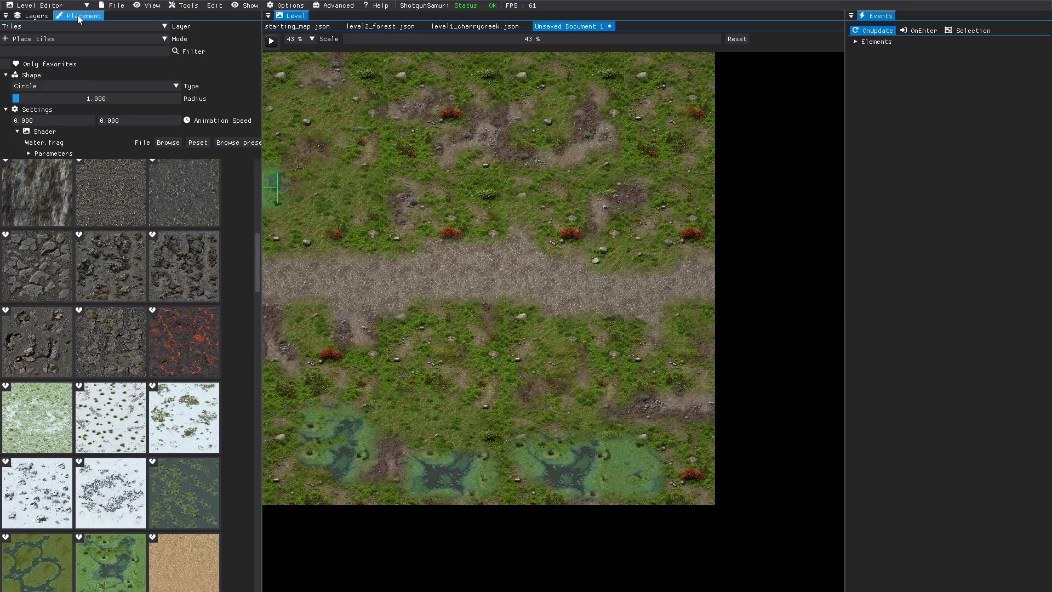
left_click(35, 17)
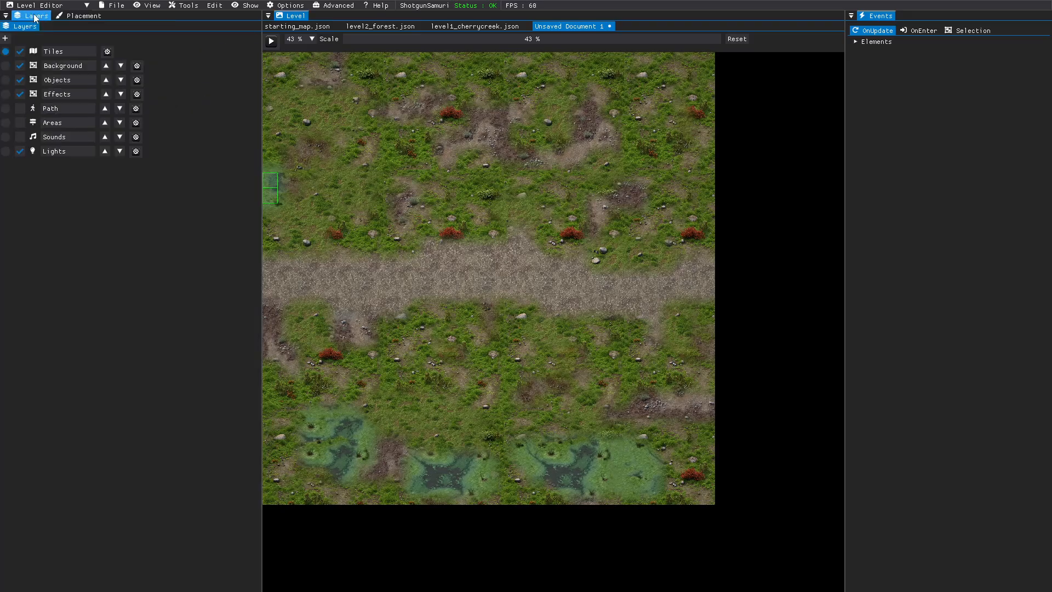
left_click(6, 80)
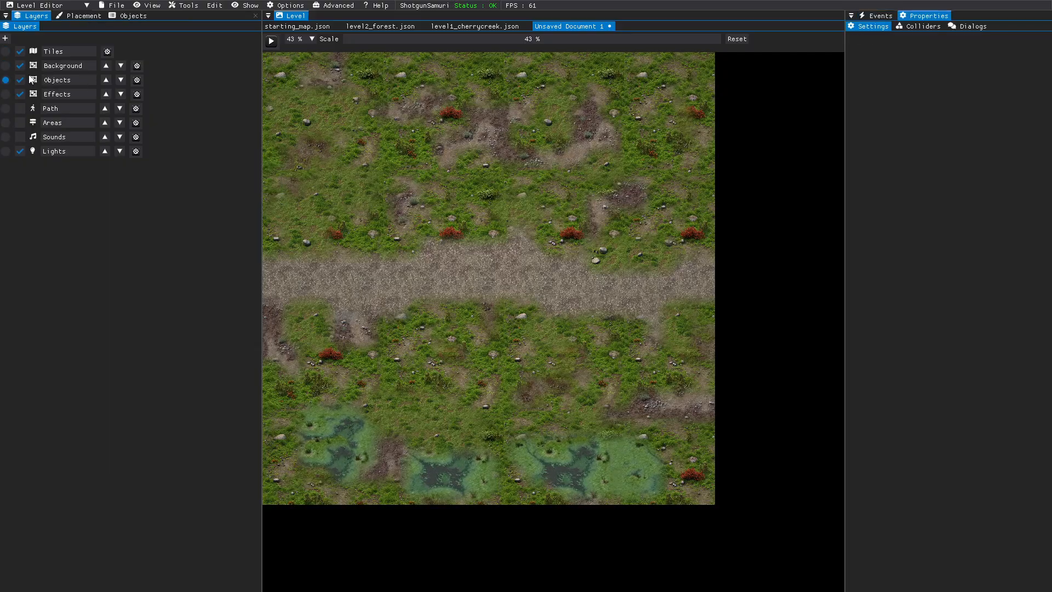
left_click(76, 16)
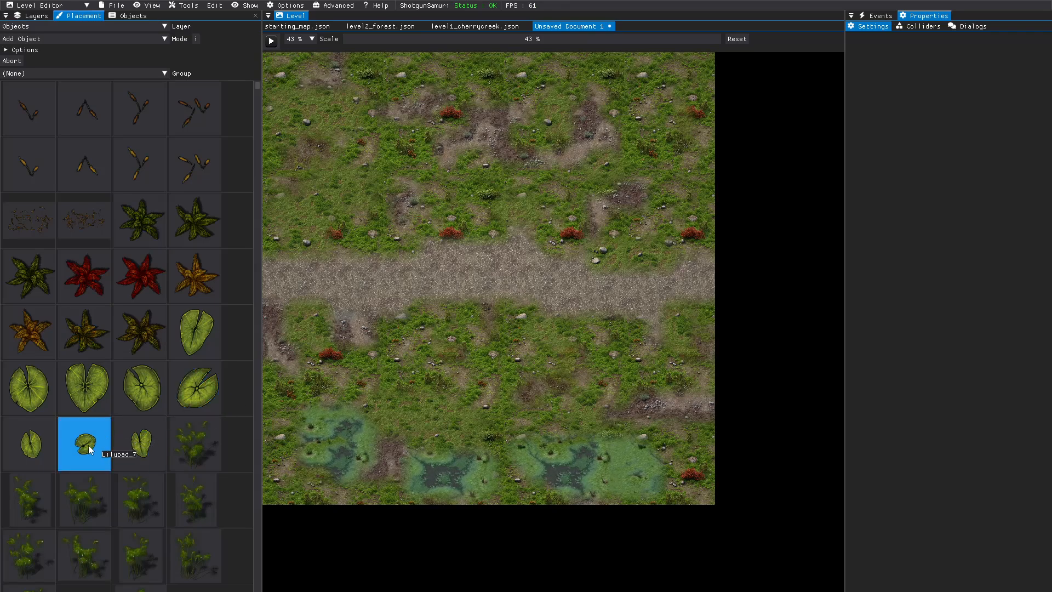
left_click_drag(88, 445, 345, 465)
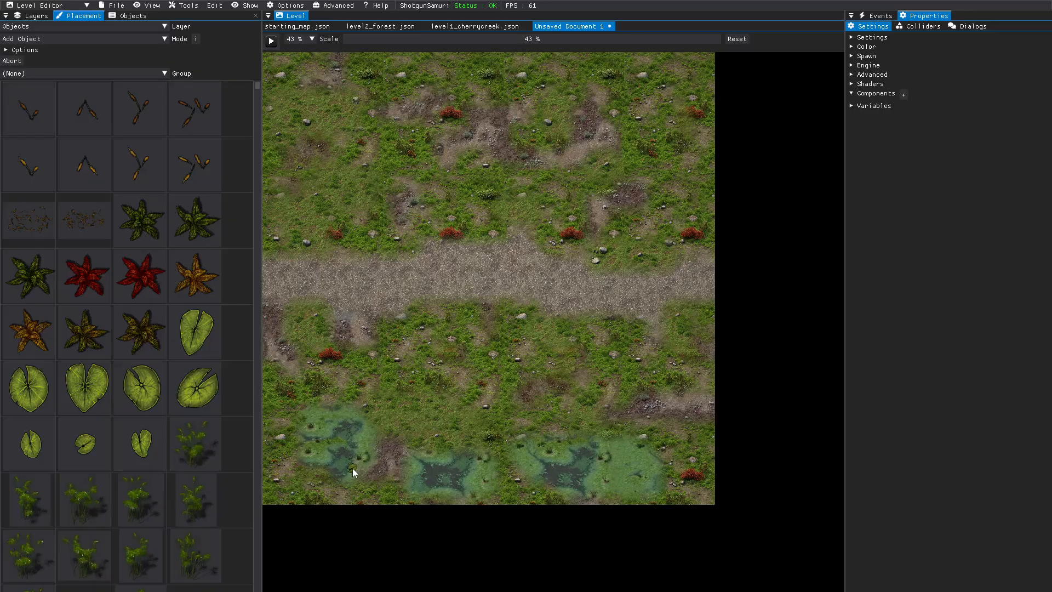
Place further lily pads on the swamp ponds along the level's lower edge.
left_click(443, 487)
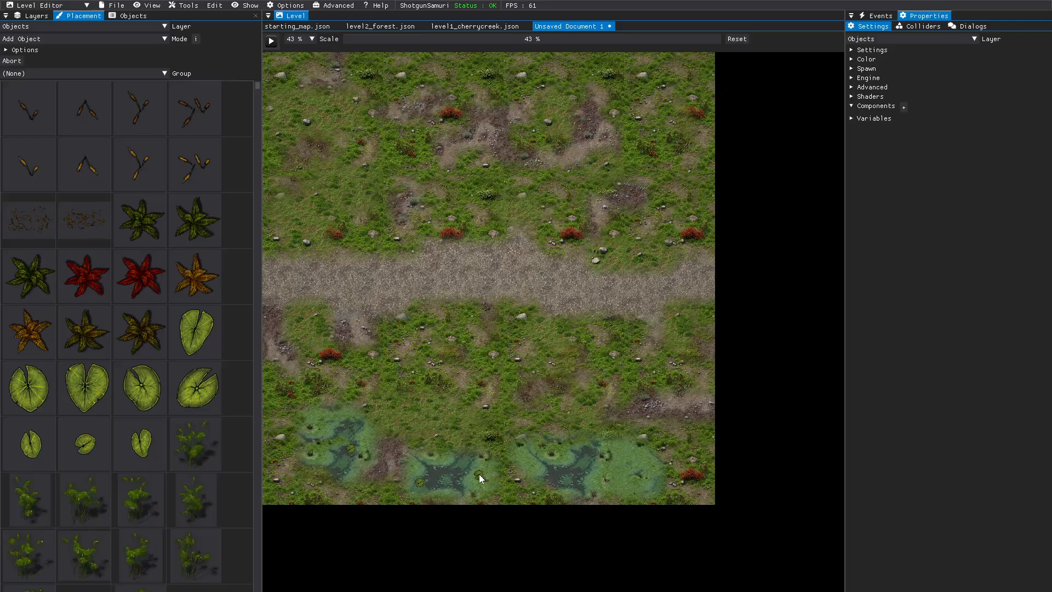
left_click(113, 7)
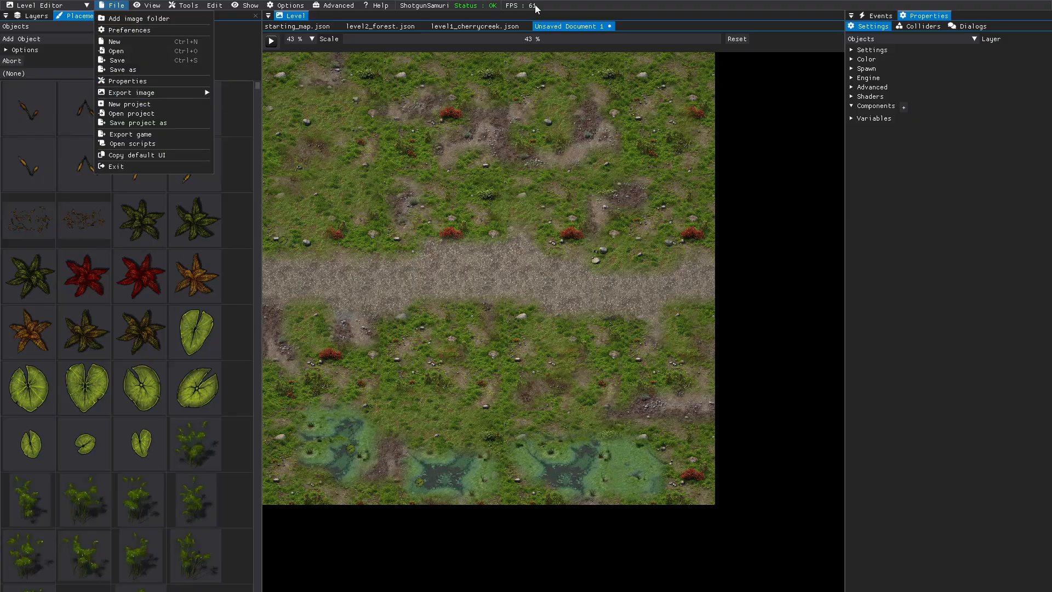
left_click(636, 15)
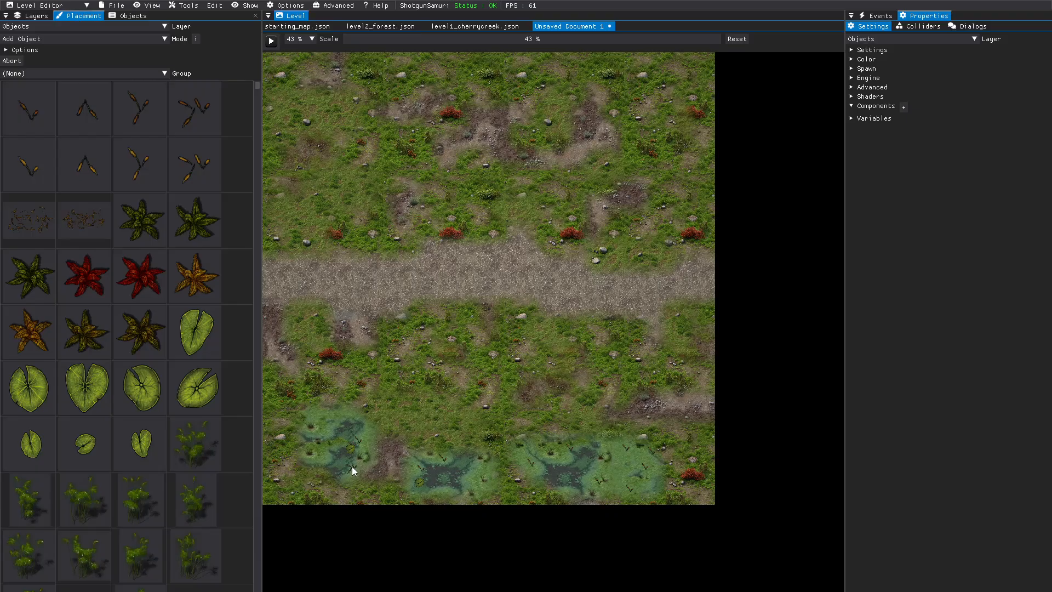
Look through the unfiltered object library for plants, trees and other scenery to place in the level.
scroll(116, 182, "down", 10)
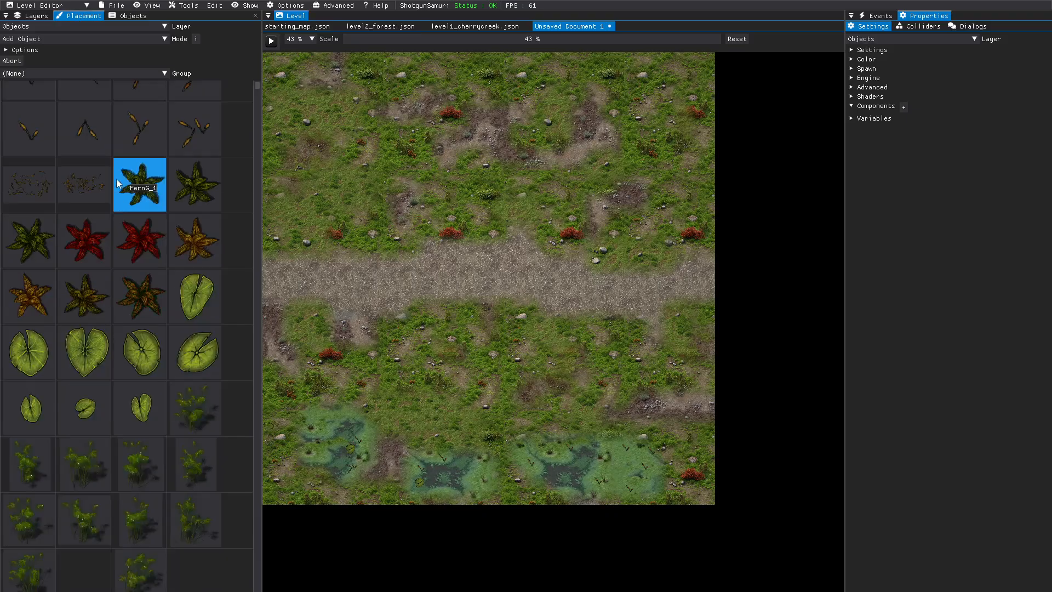
scroll(116, 183, "down", 4)
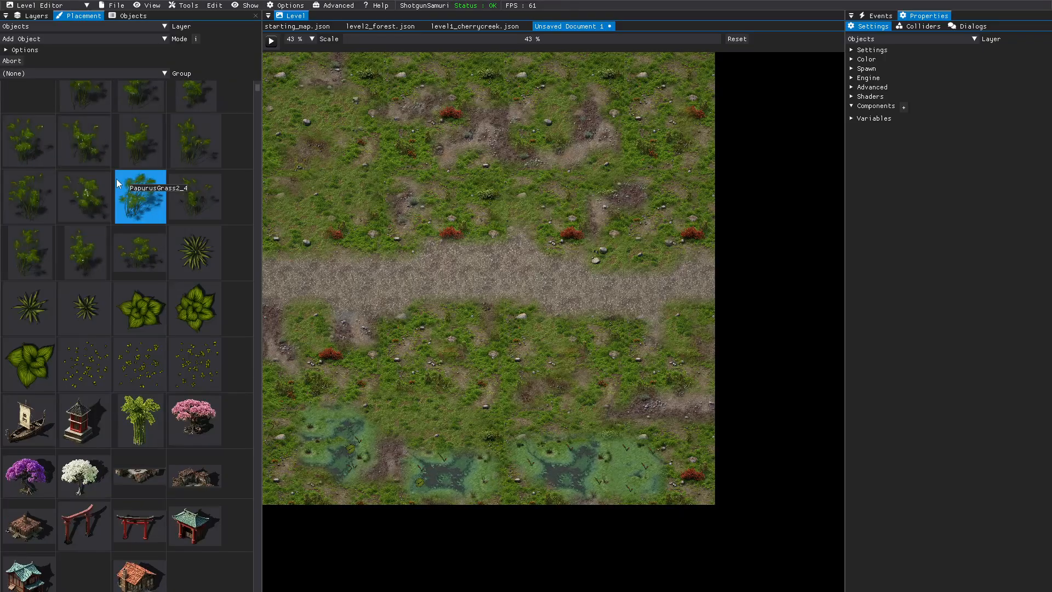
scroll(116, 179, "down", 4)
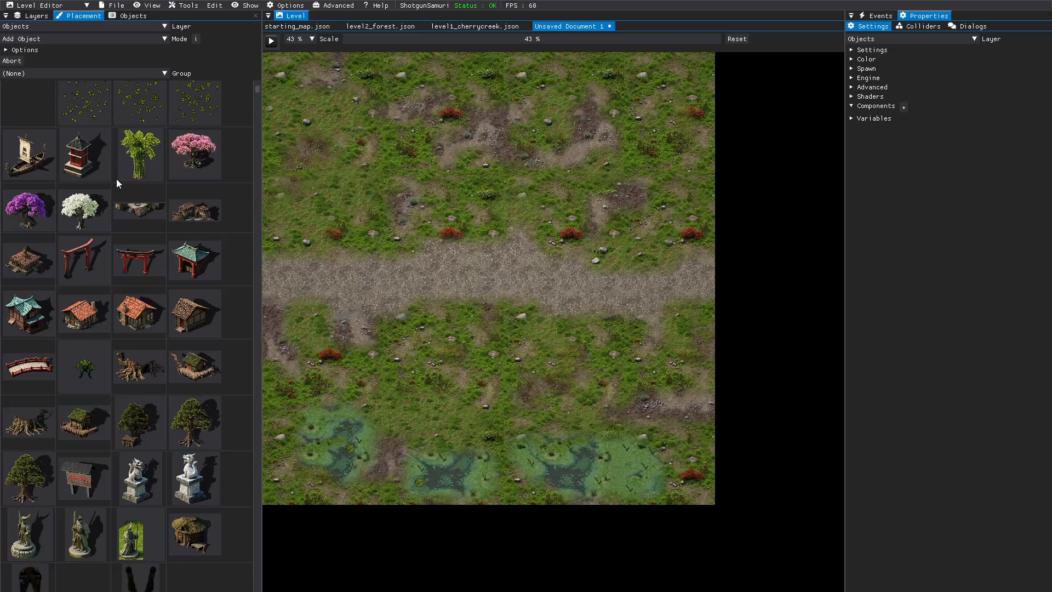
scroll(116, 179, "down", 10)
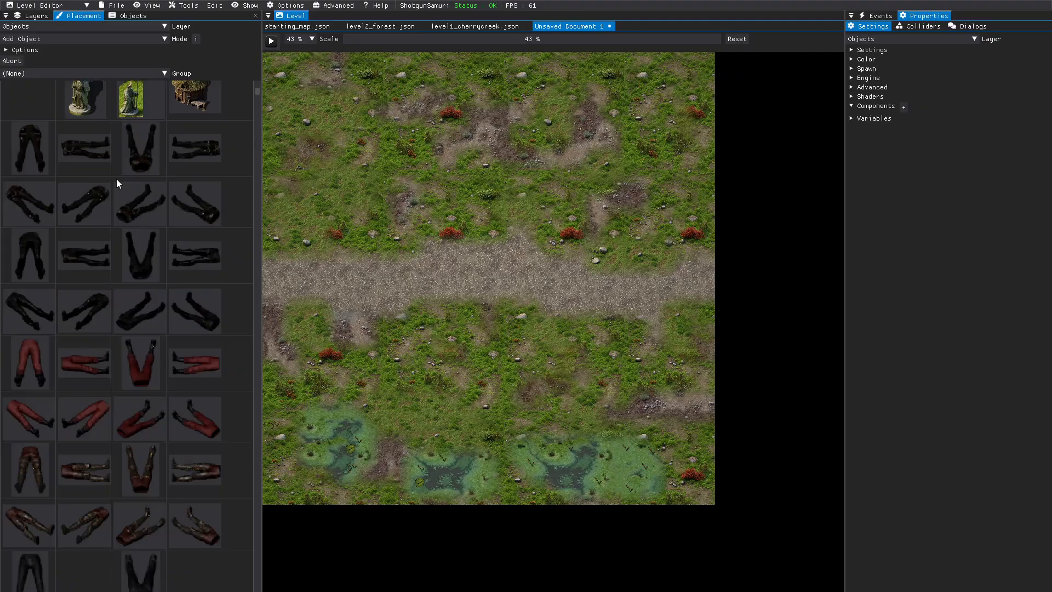
scroll(116, 179, "down", 15)
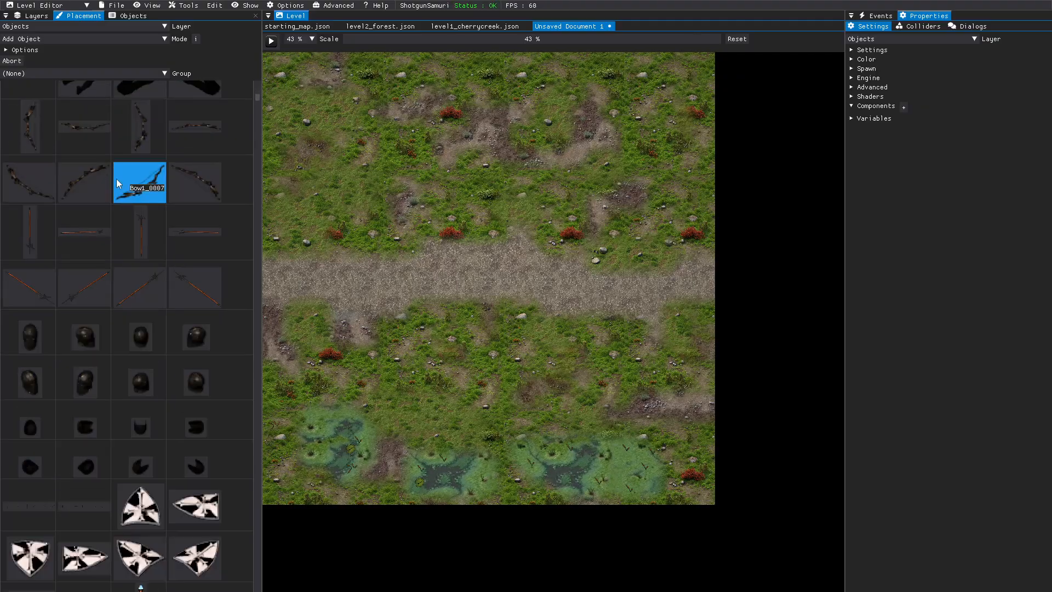
scroll(116, 178, "down", 8)
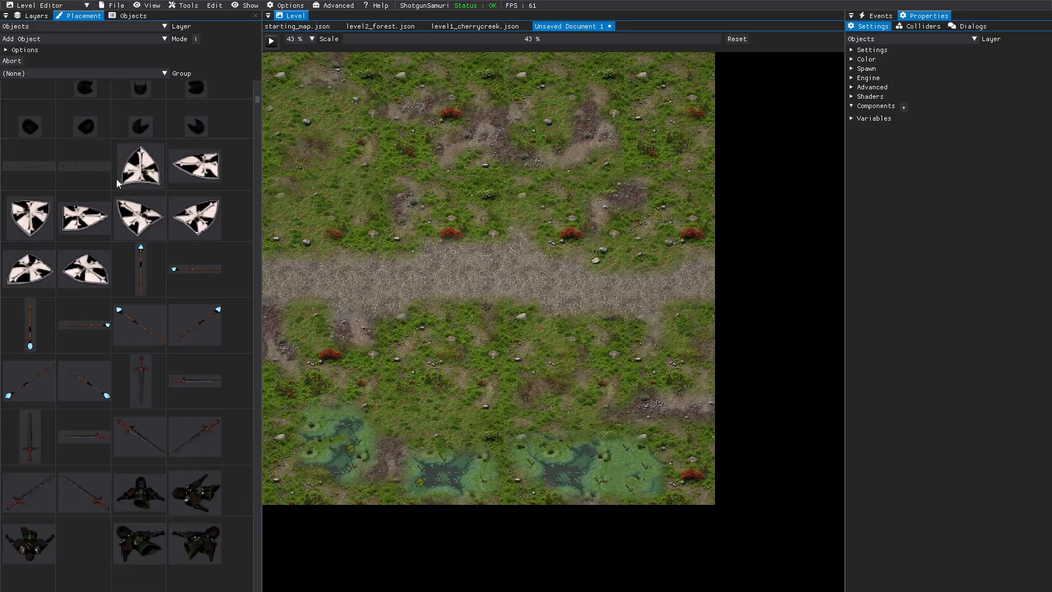
scroll(116, 178, "down", 3)
scroll(116, 179, "up", 10)
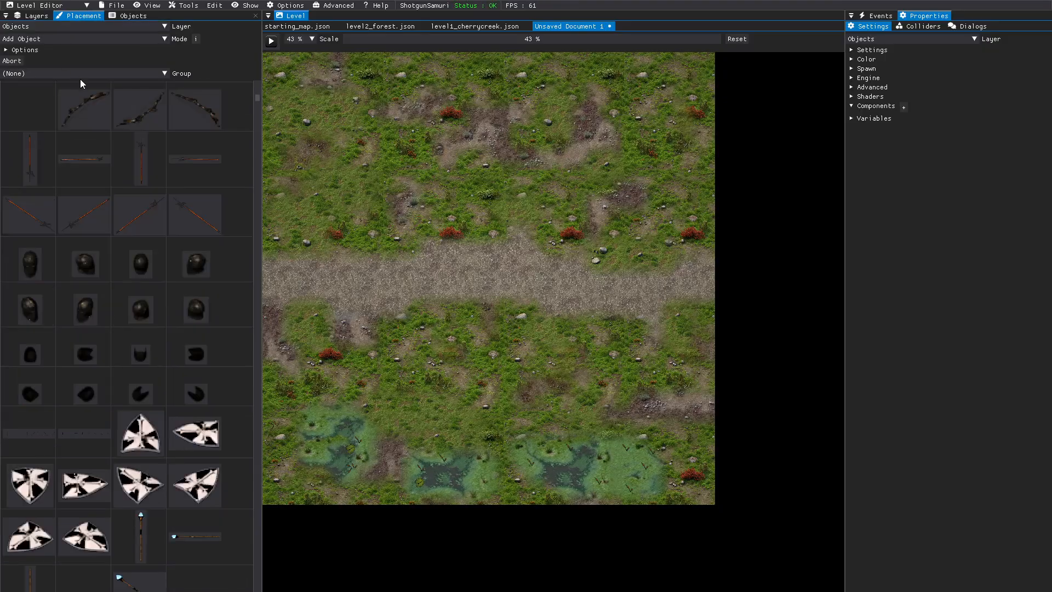
Try filtering the object images by the name pine, and replace that filter with tree.
left_click(22, 50)
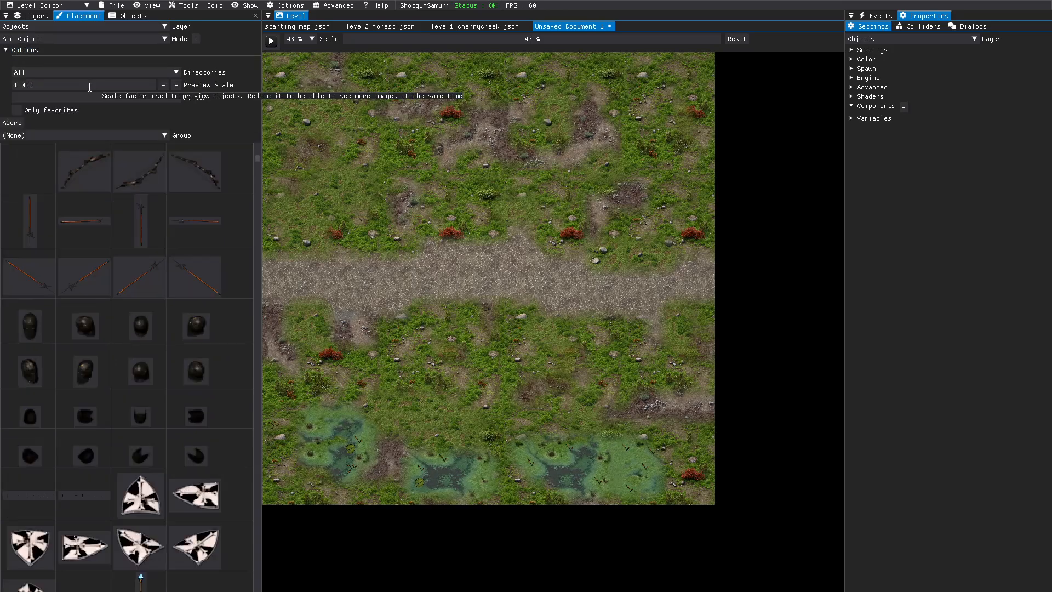
left_click(47, 98)
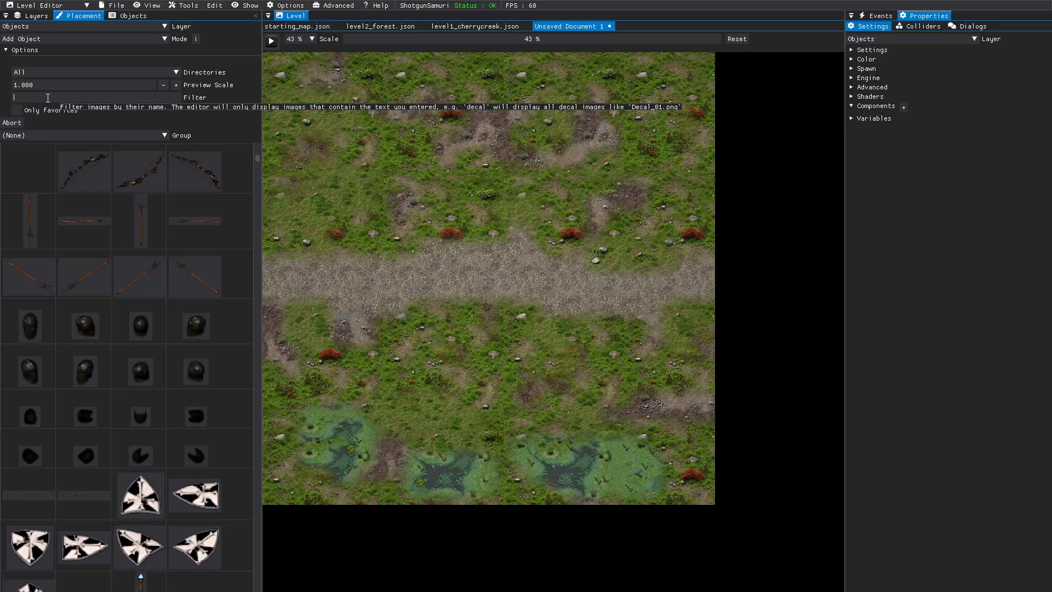
type("pine")
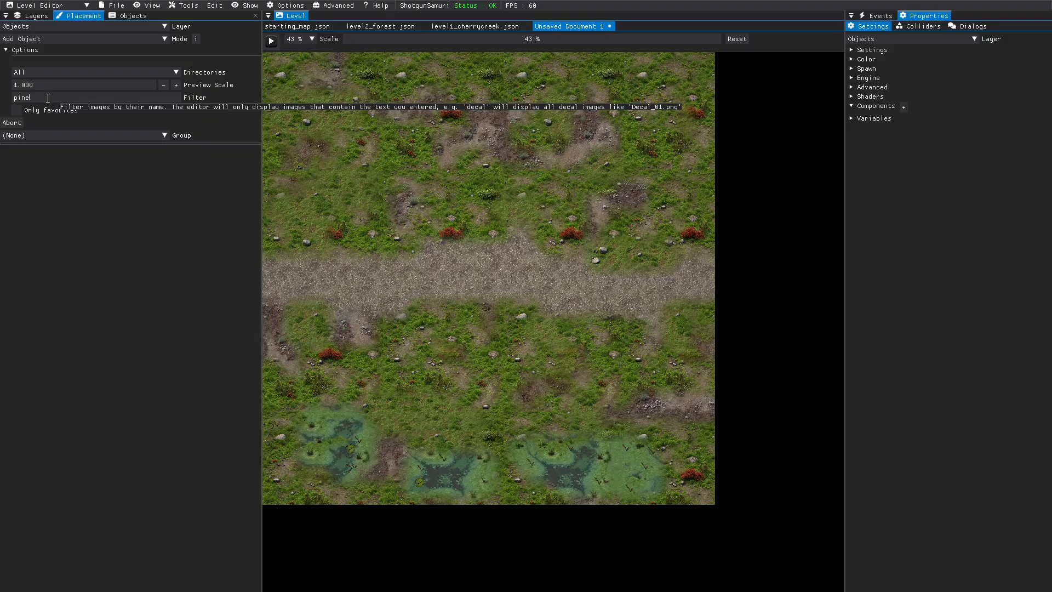
key("BackSpace")
key("BackSpace")
key("BackSpace")
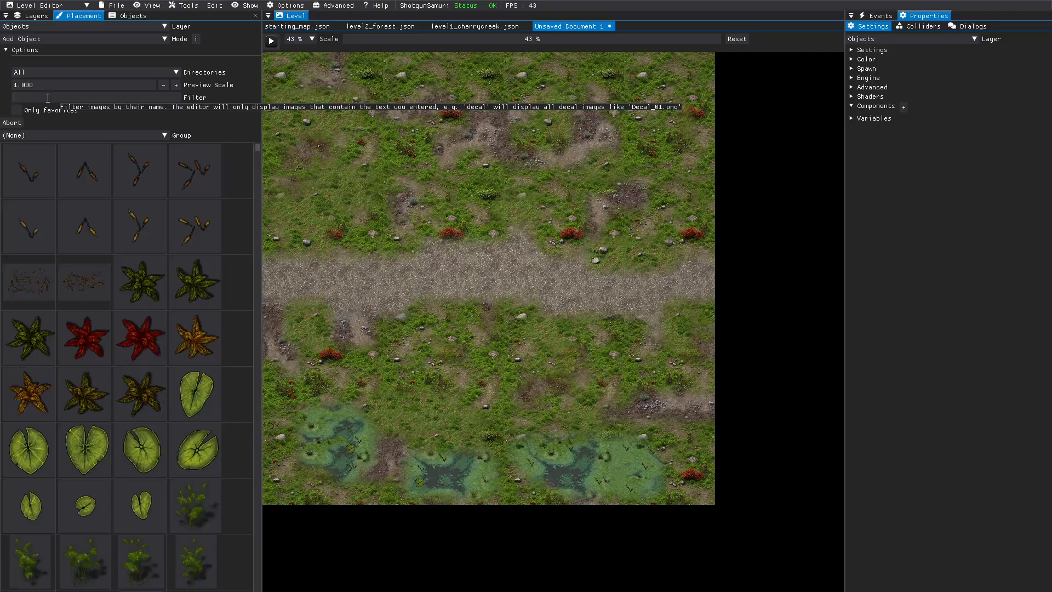
type("tree")
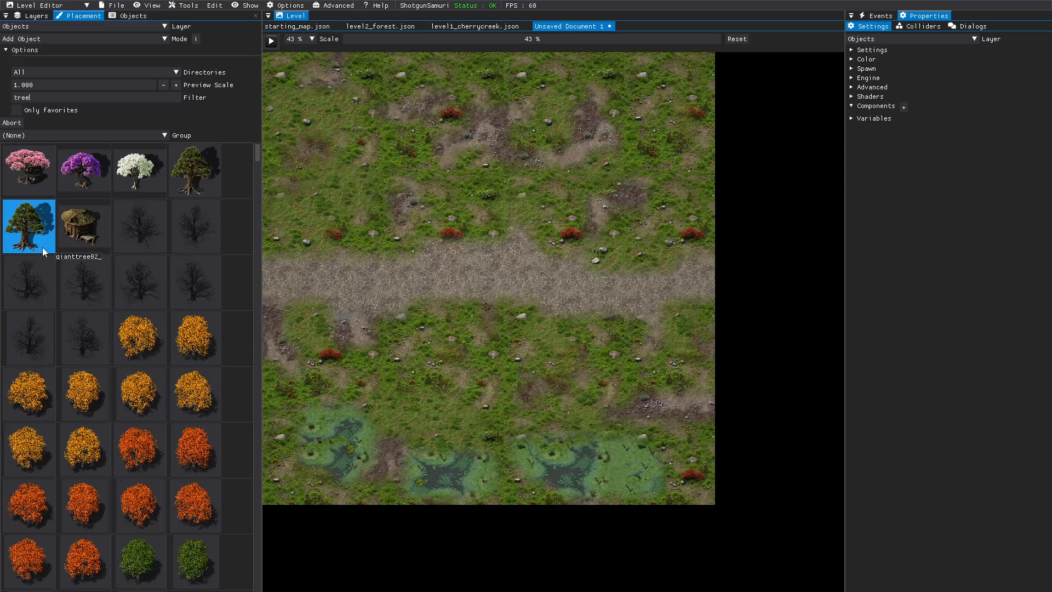
Examine the filtered tree images, from almond and apple through cedar, dead and palm trees to sakura, for ones that suit the woodland.
scroll(135, 296, "down", 3)
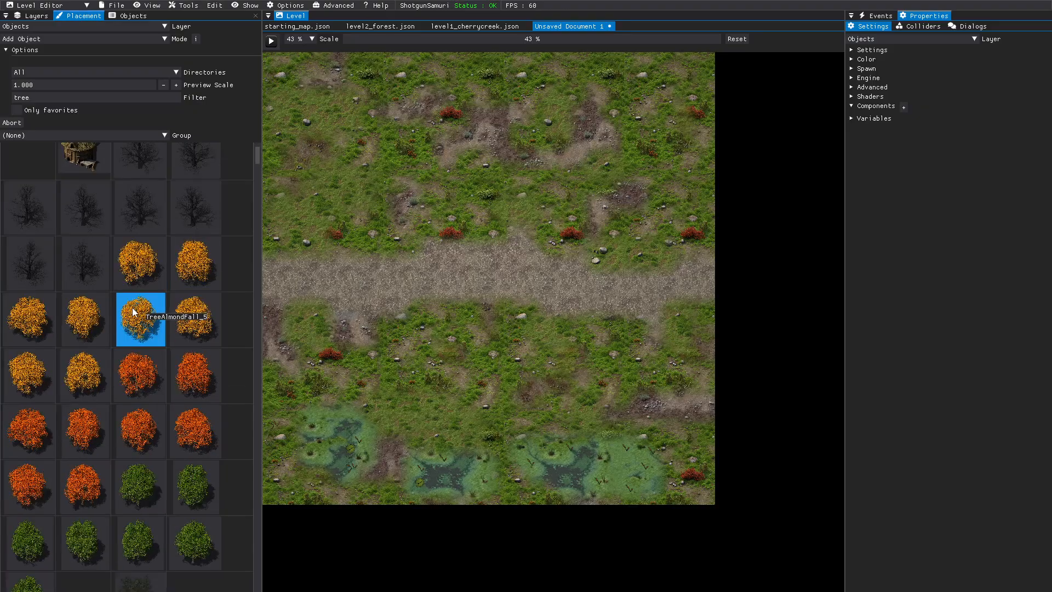
scroll(133, 311, "down", 10)
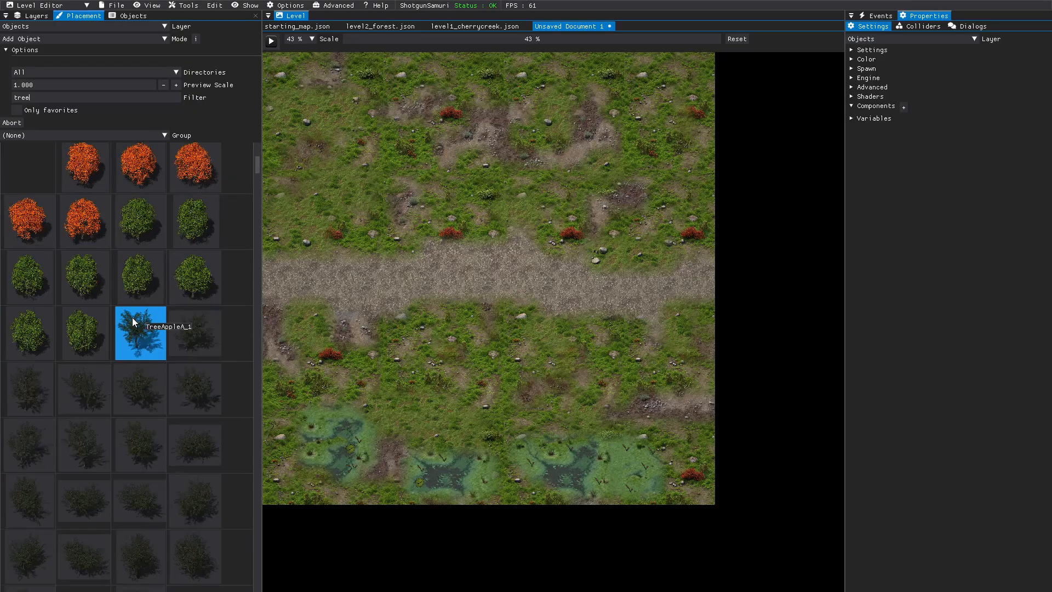
scroll(134, 324, "down", 6)
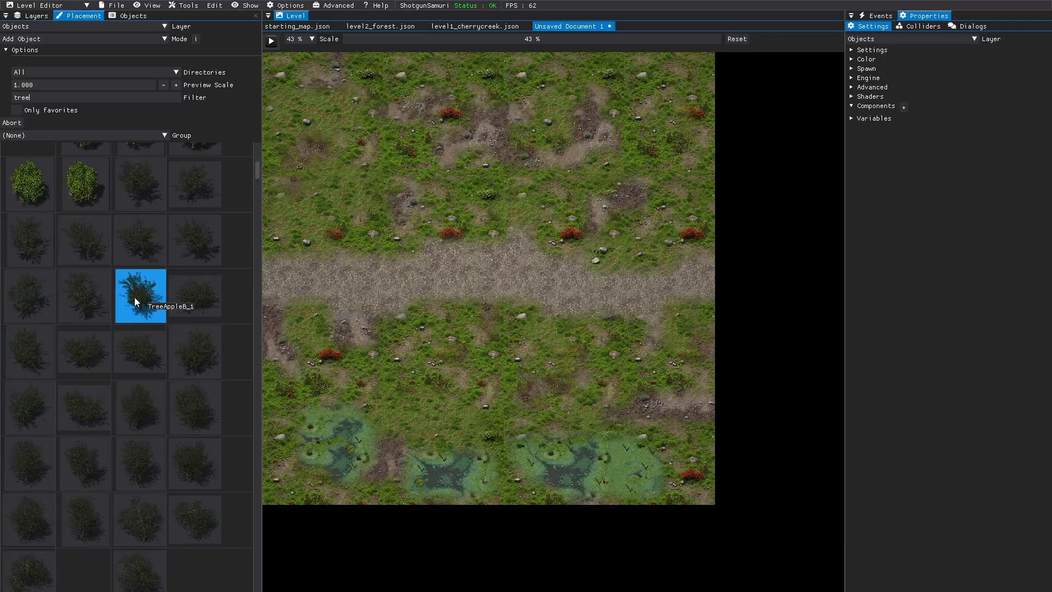
scroll(133, 297, "down", 5)
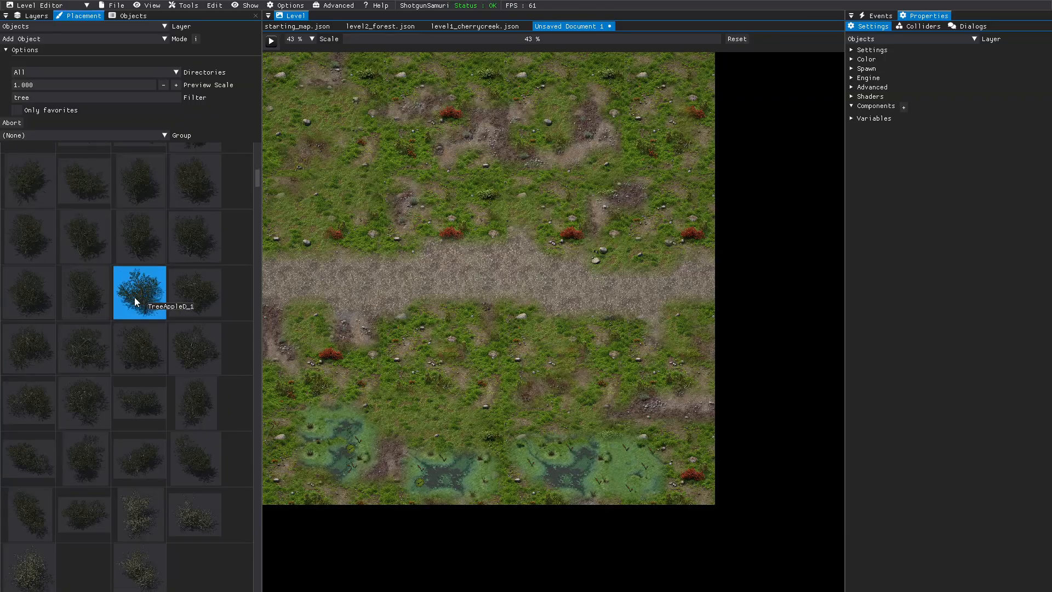
scroll(137, 329, "down", 8)
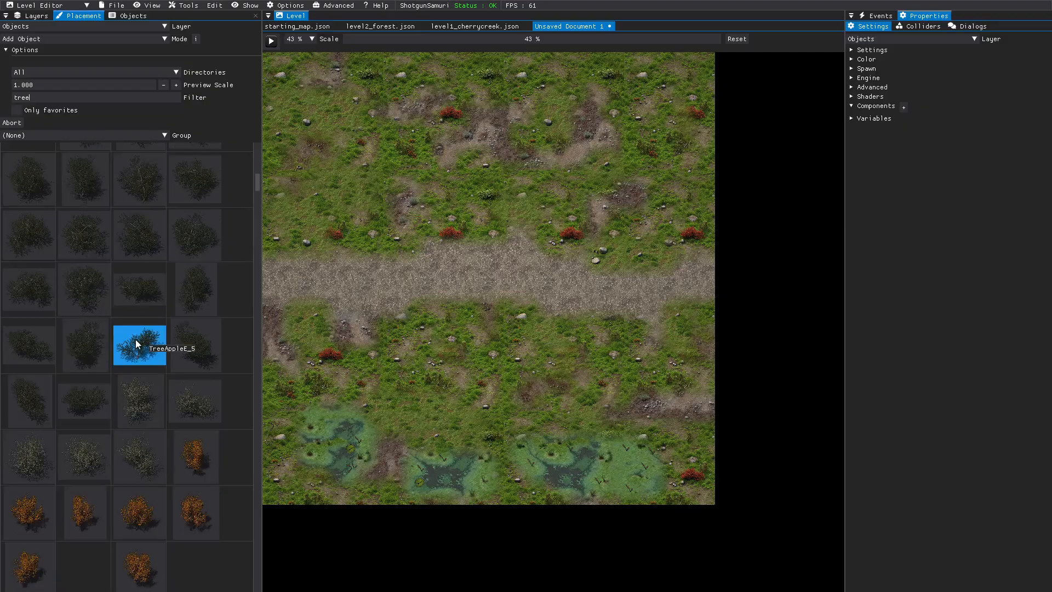
scroll(136, 344, "down", 10)
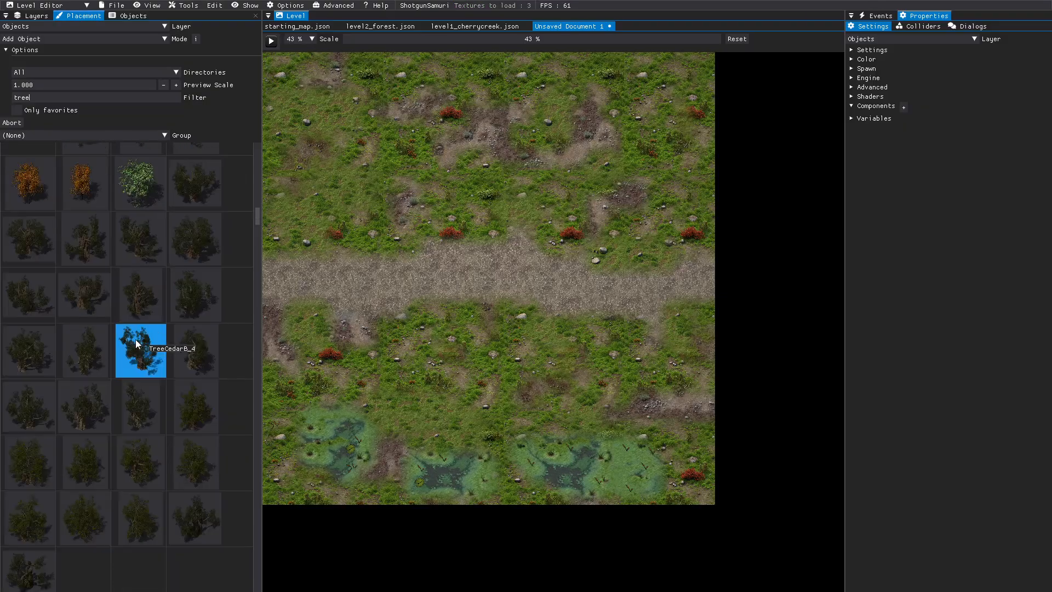
scroll(136, 340, "down", 4)
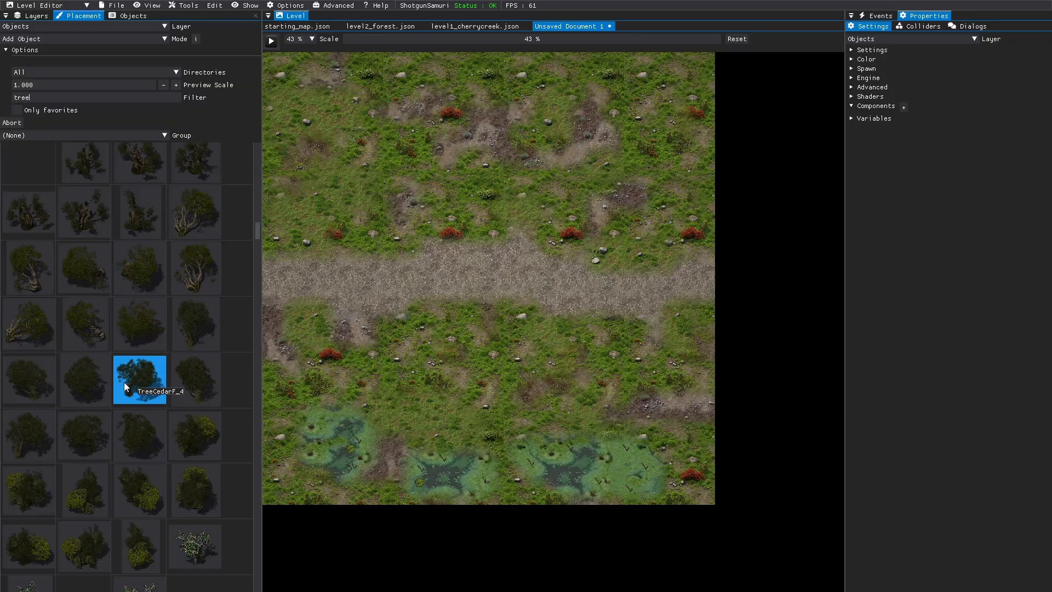
scroll(125, 383, "down", 3)
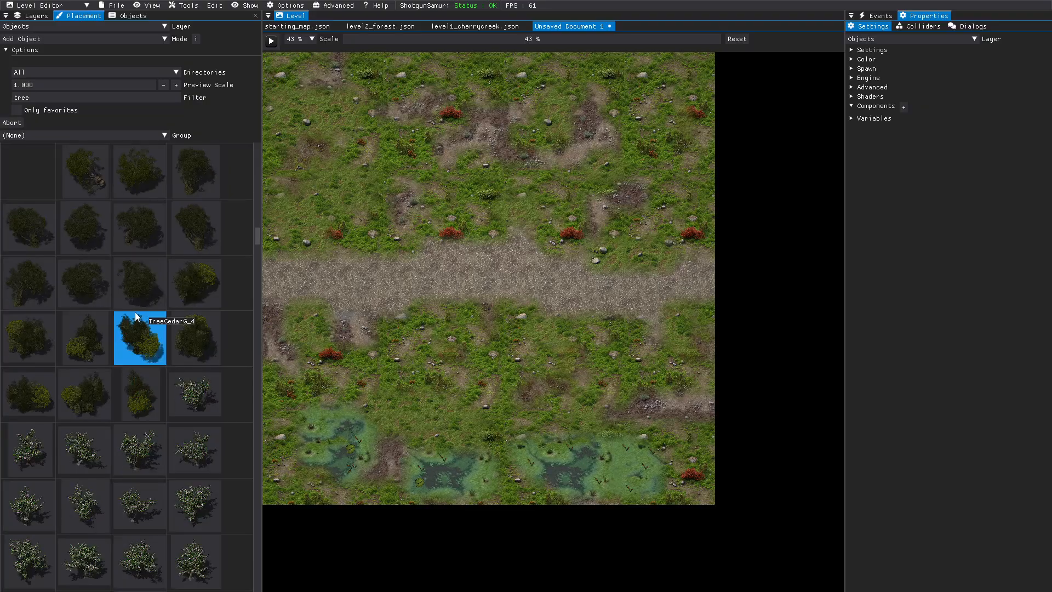
scroll(135, 317, "down", 5)
scroll(135, 315, "down", 6)
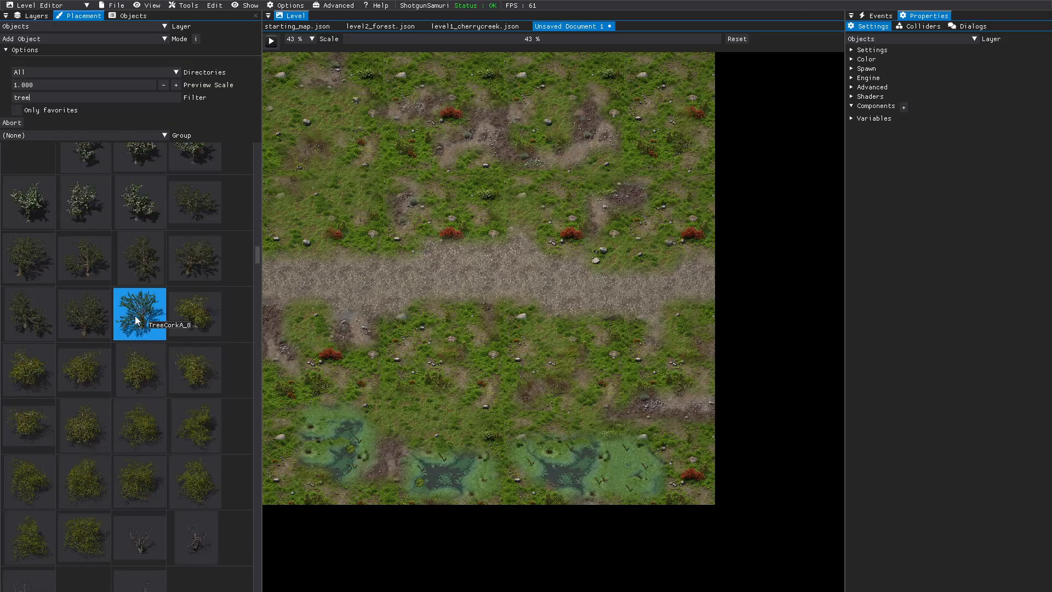
scroll(135, 316, "down", 5)
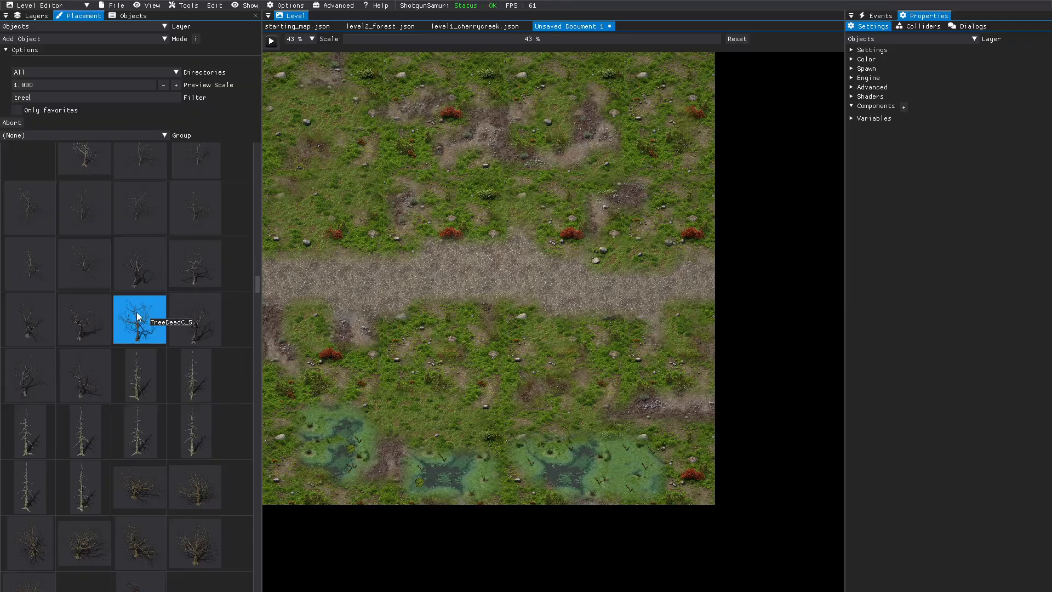
scroll(141, 270, "down", 4)
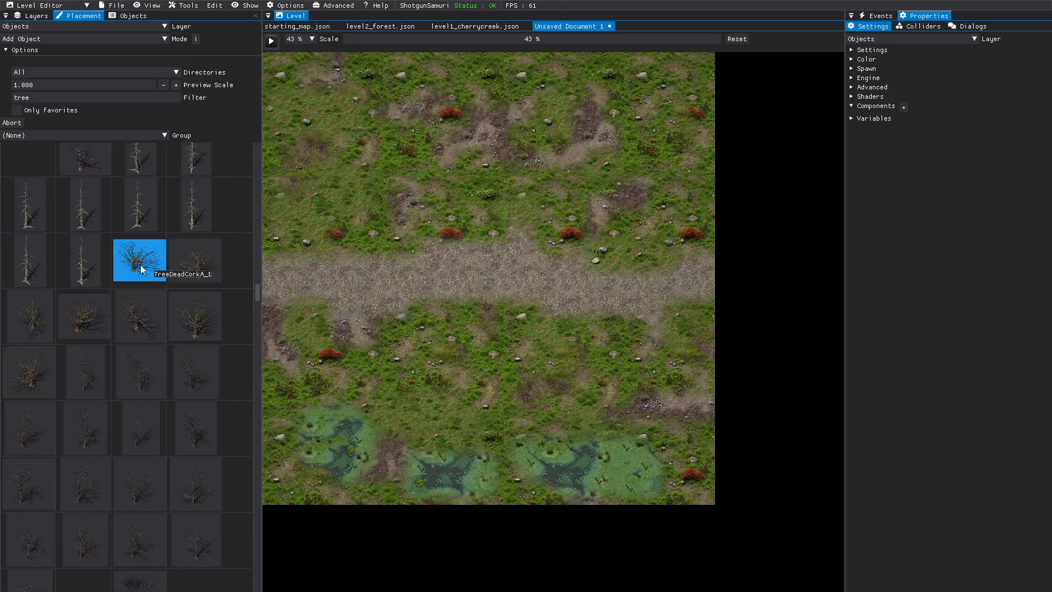
scroll(138, 270, "down", 3)
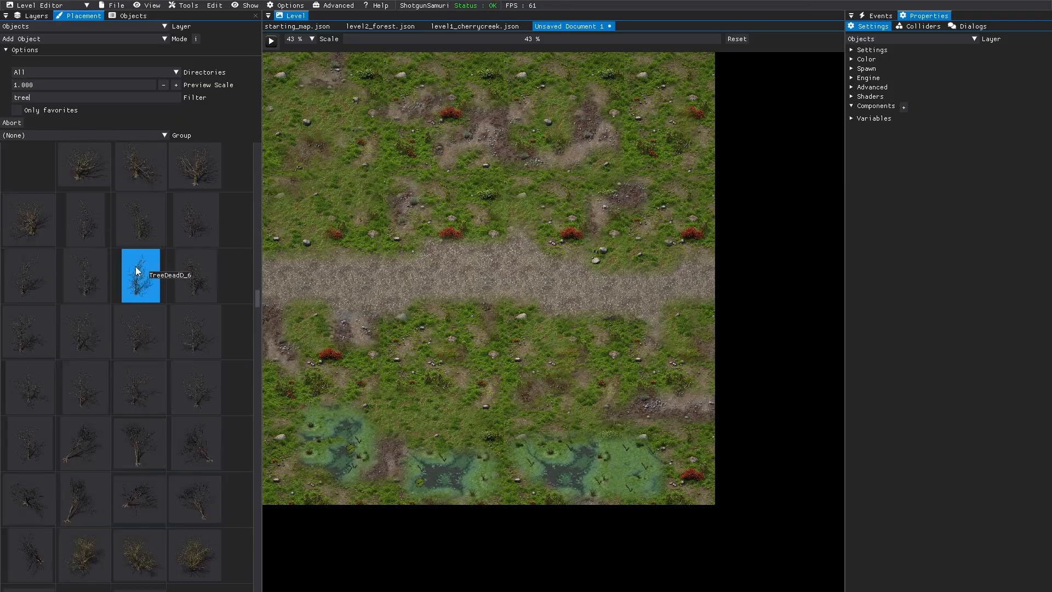
scroll(140, 327, "down", 5)
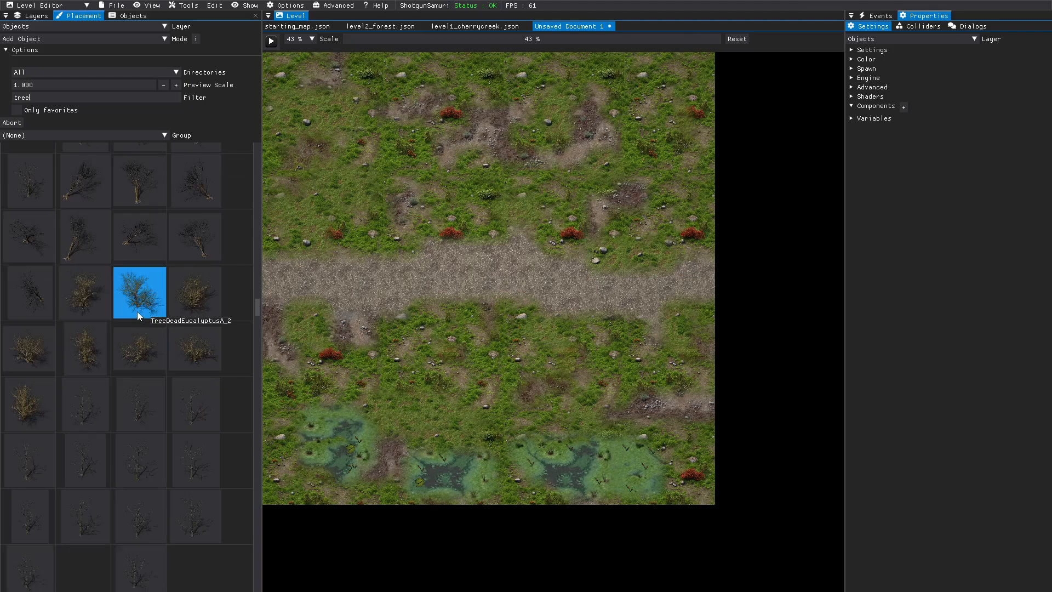
scroll(137, 311, "down", 3)
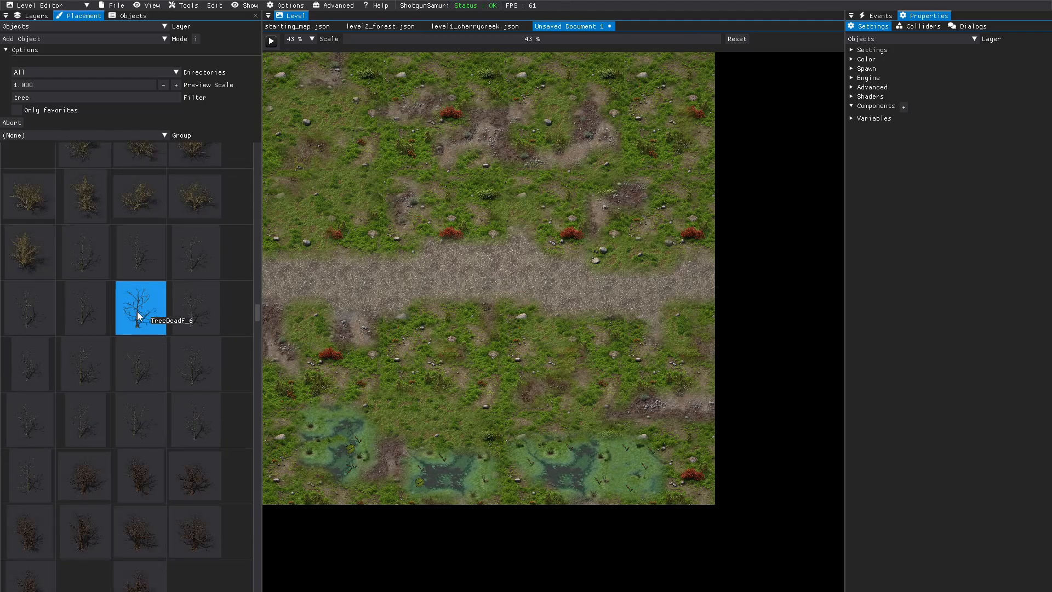
scroll(137, 311, "down", 5)
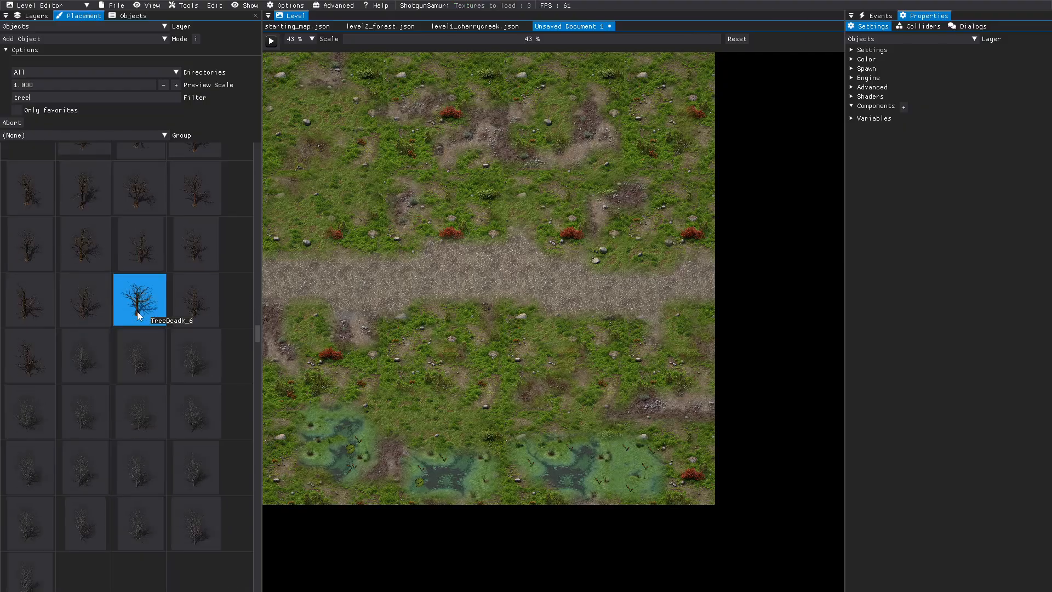
scroll(137, 311, "down", 10)
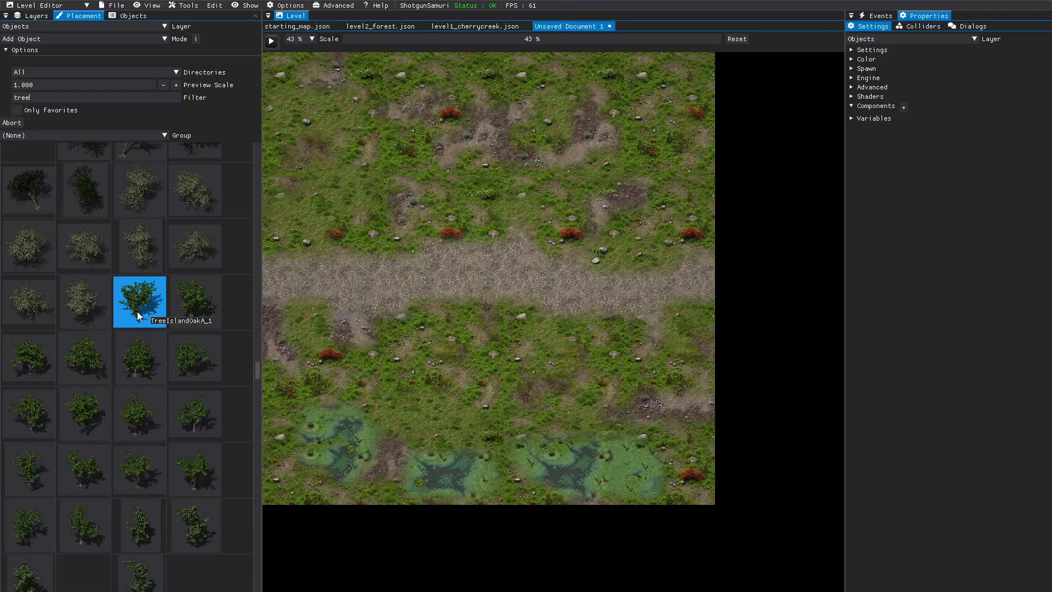
scroll(137, 311, "down", 10)
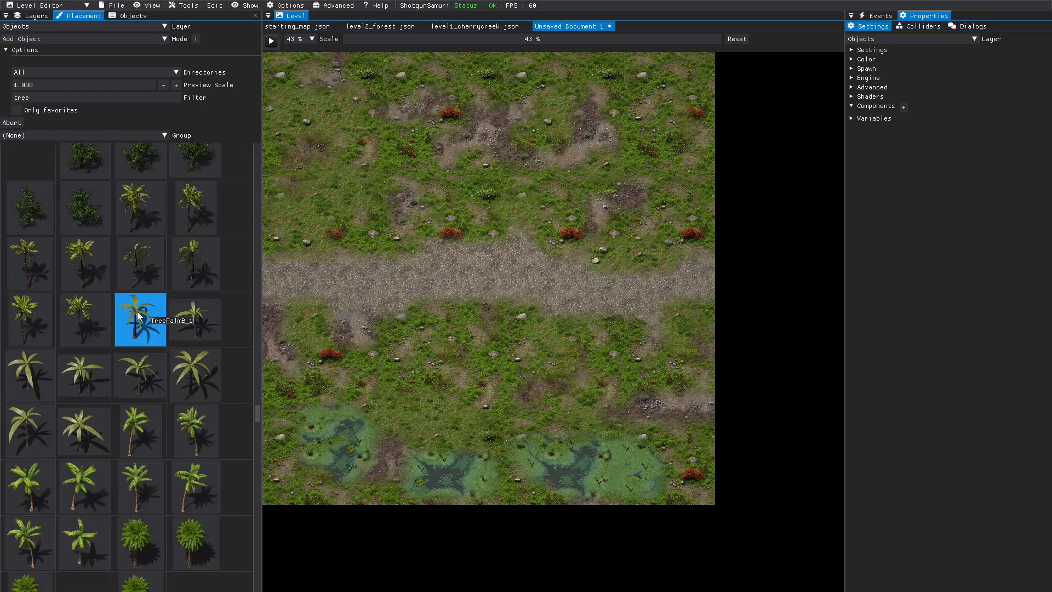
scroll(137, 312, "down", 8)
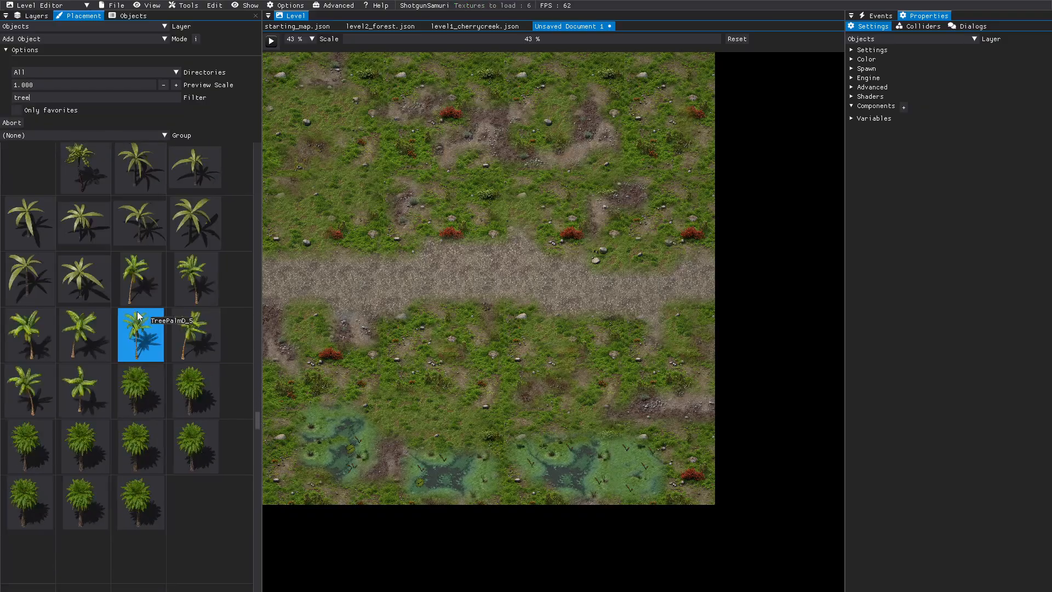
scroll(137, 312, "down", 5)
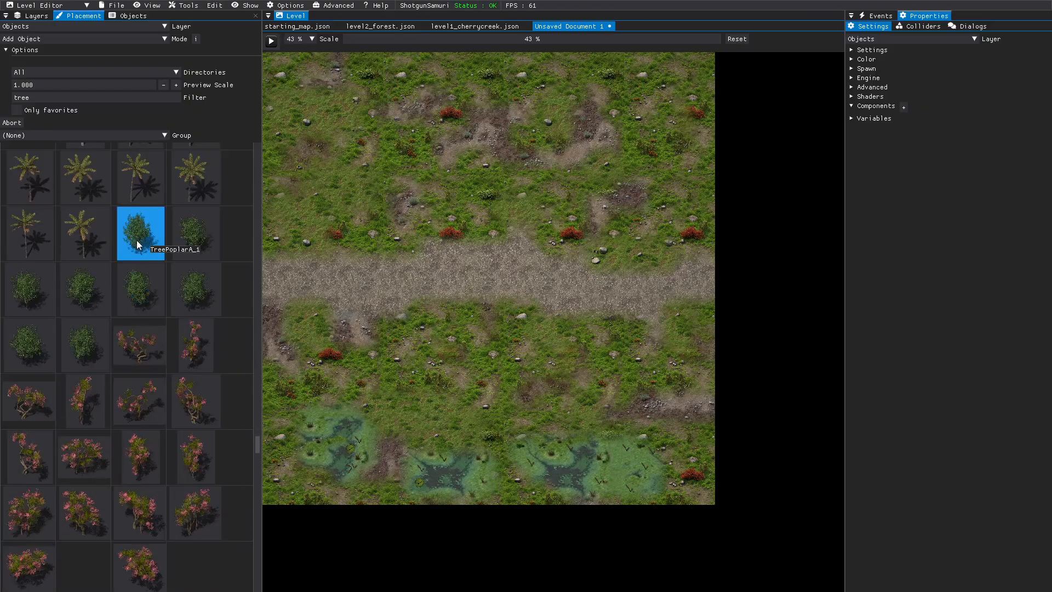
scroll(137, 304, "down", 3)
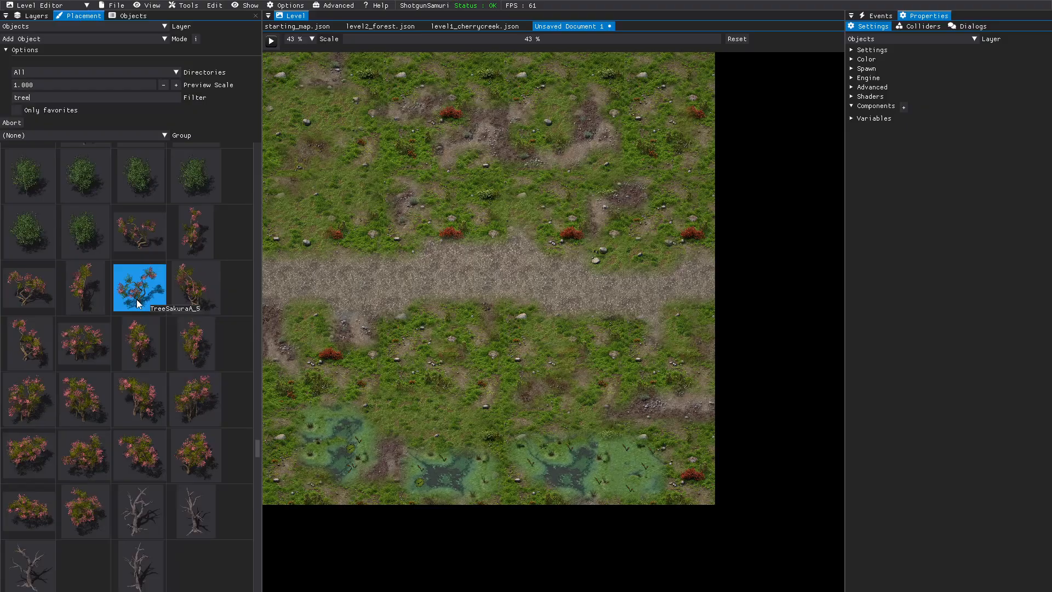
Examine the remaining filtered tree images, from sakura and snags through palms and snow-covered trees to spruce and cedar, for ones that suit the woodland.
scroll(136, 302, "down", 7)
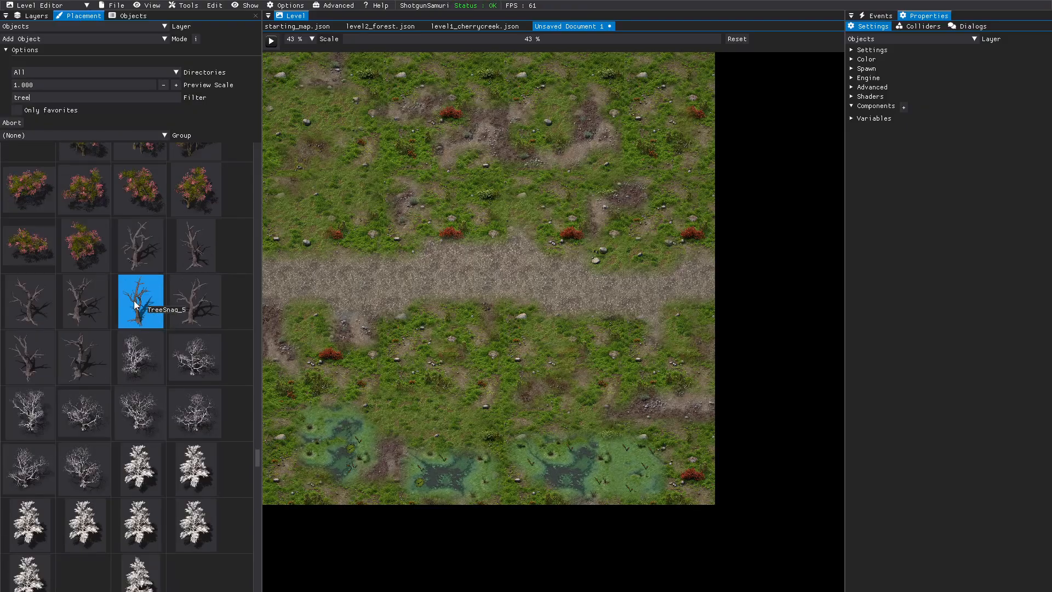
scroll(134, 300, "up", 4)
scroll(134, 301, "down", 6)
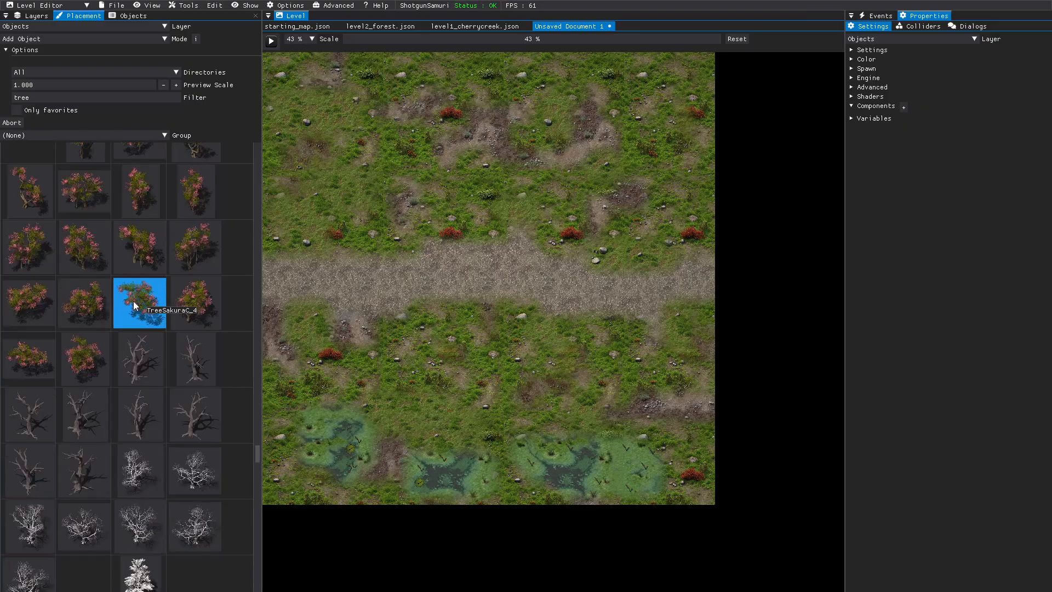
scroll(133, 395, "up", 12)
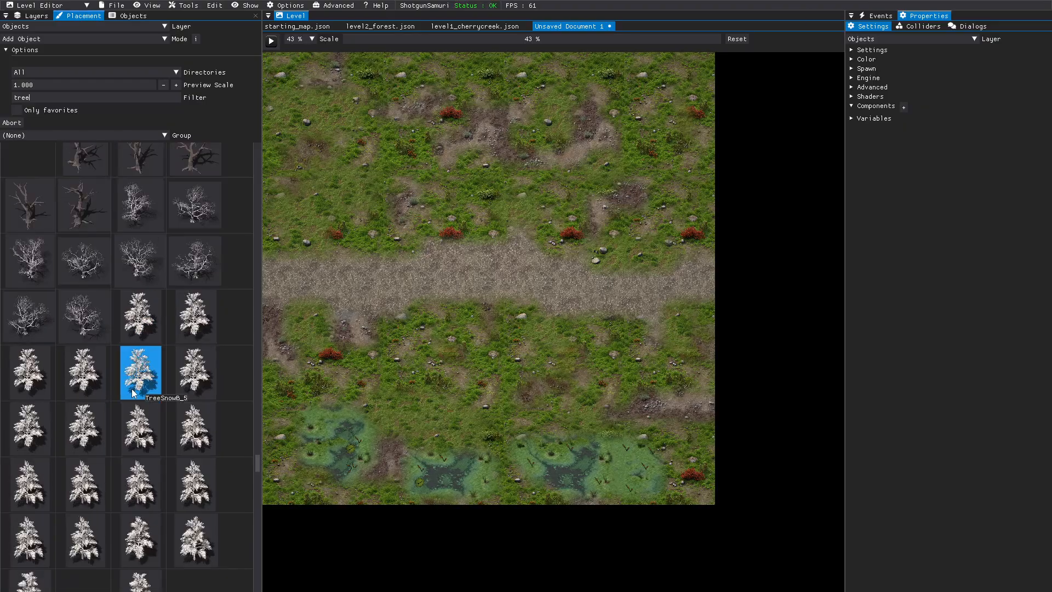
scroll(131, 389, "down", 6)
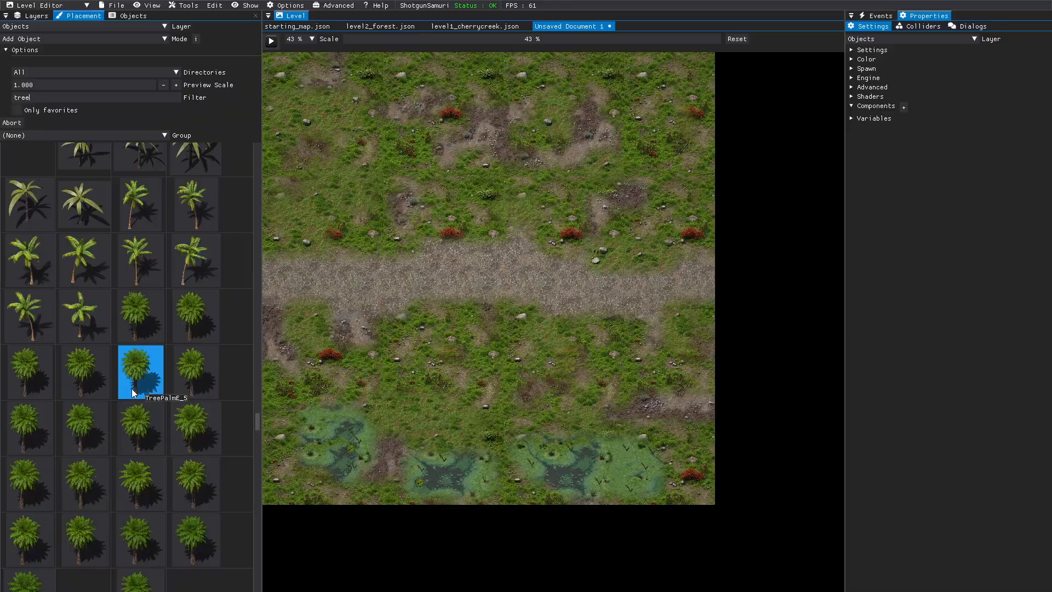
scroll(131, 389, "down", 10)
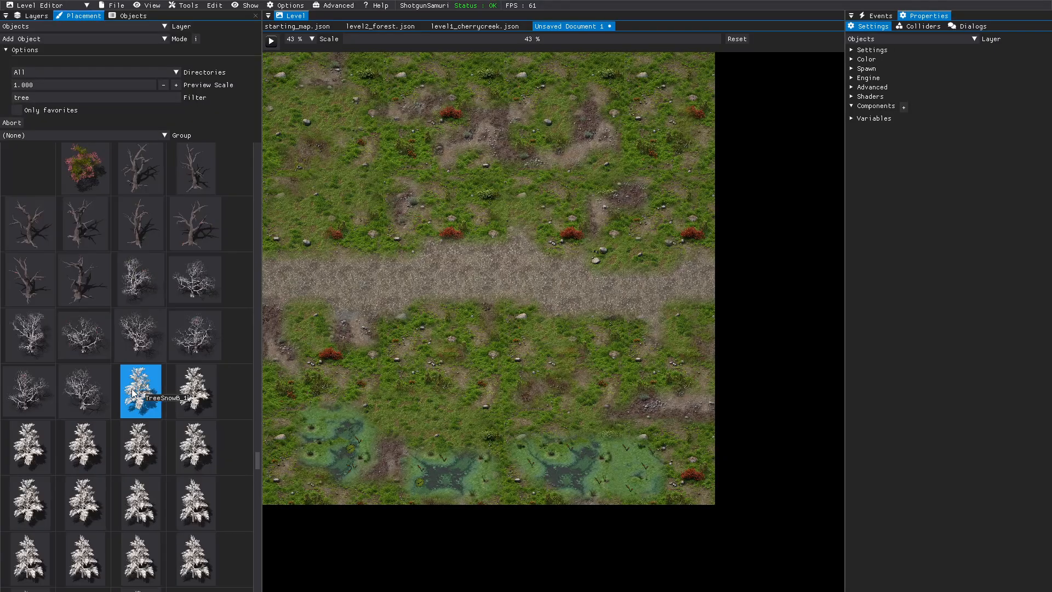
scroll(132, 390, "down", 8)
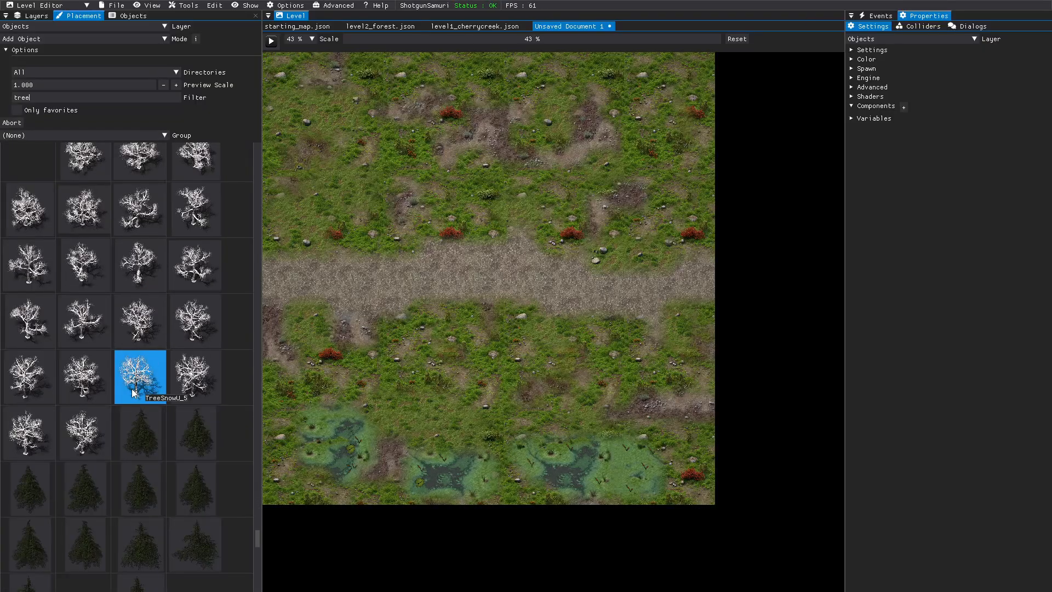
scroll(133, 390, "down", 2)
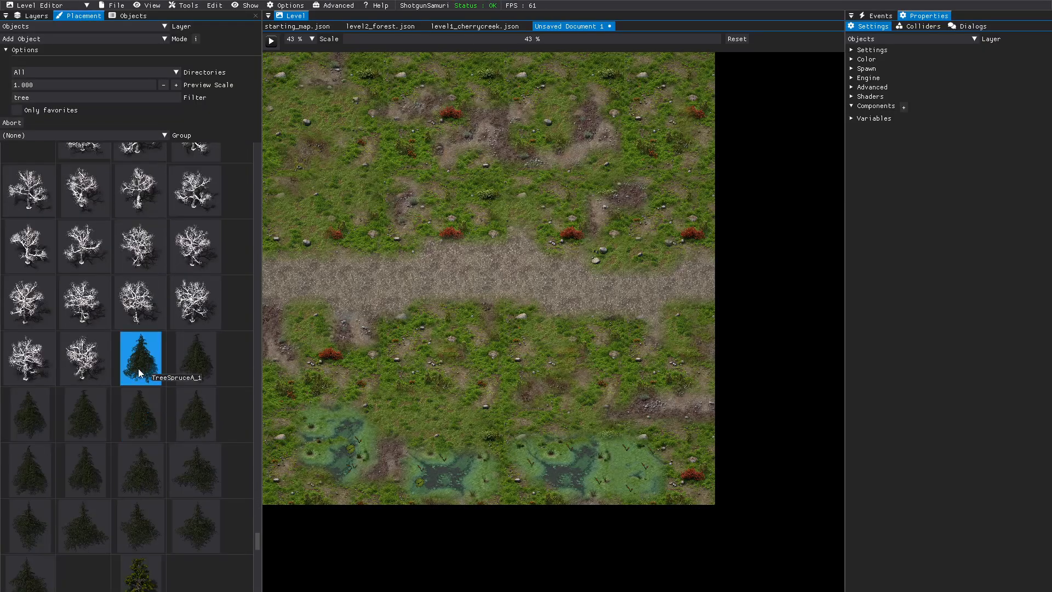
scroll(121, 491, "down", 3)
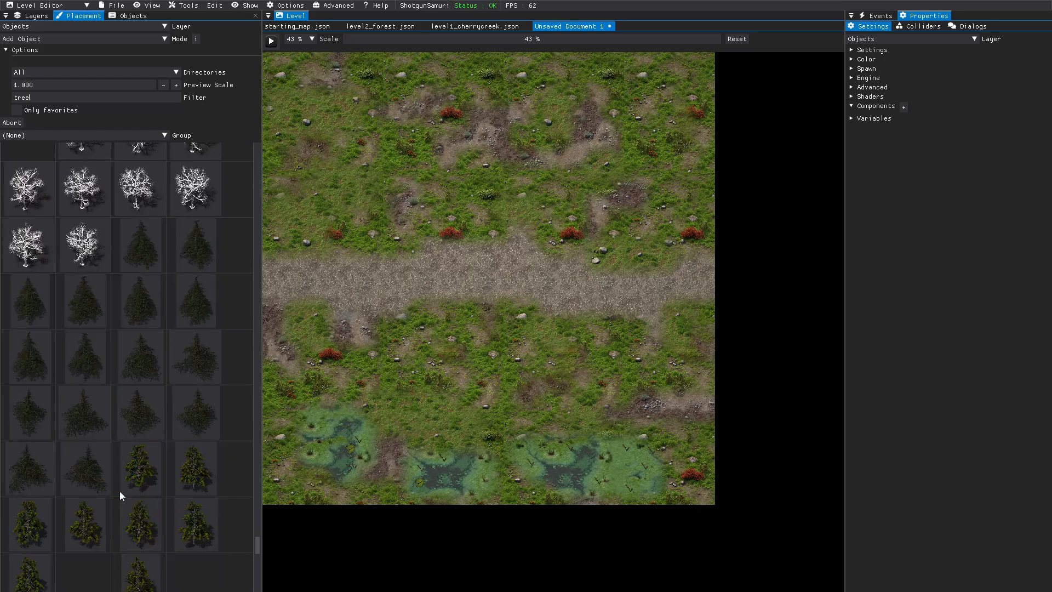
scroll(139, 469, "down", 6)
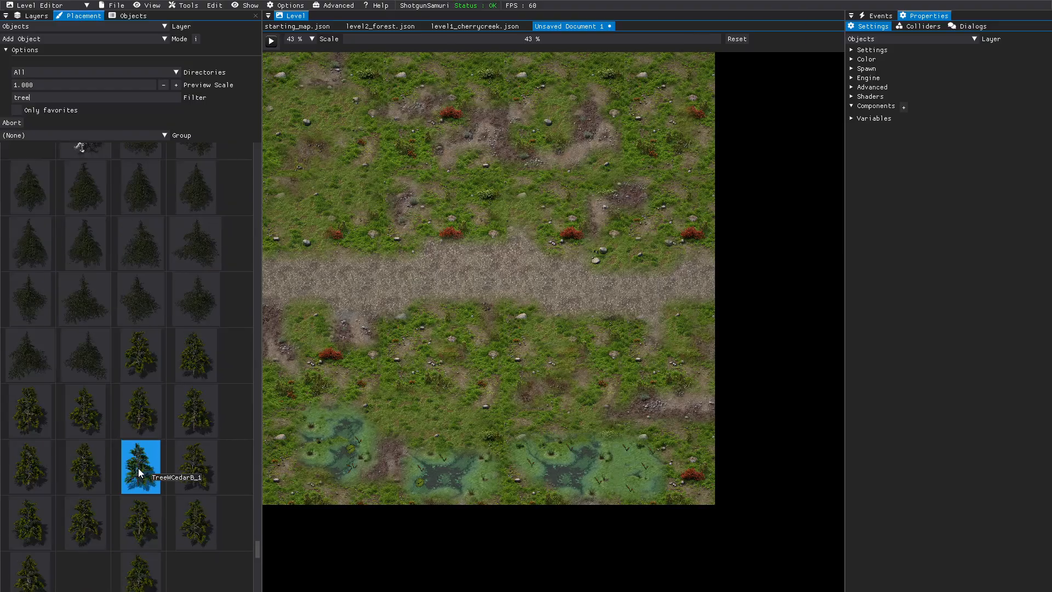
scroll(138, 473, "up", 5)
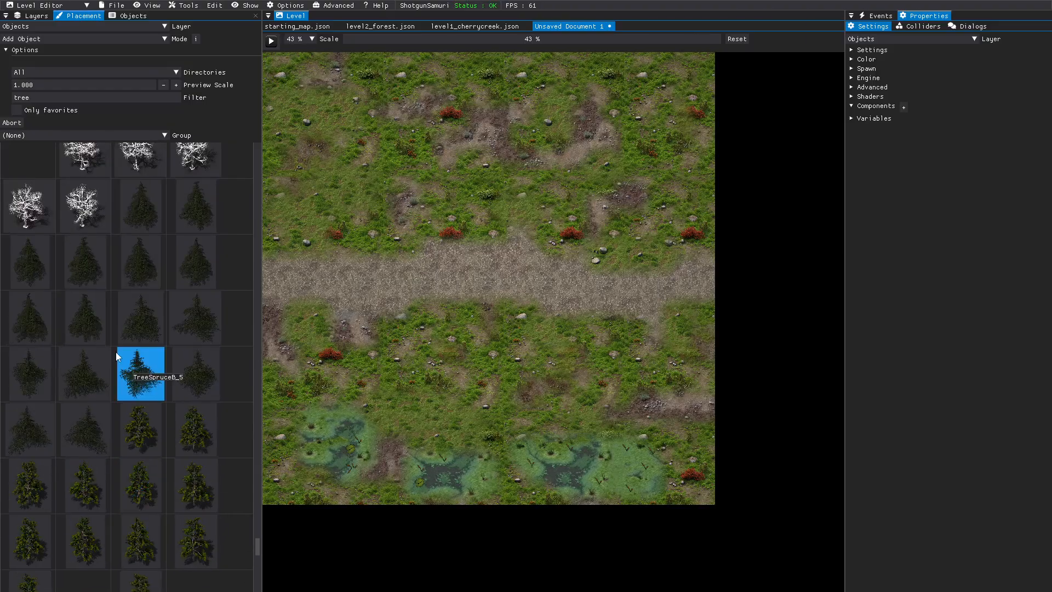
Place several TreeSpruceA spruces across the grass above and below the gravel road, including one between the swamp ponds.
left_click_drag(147, 225, 275, 389)
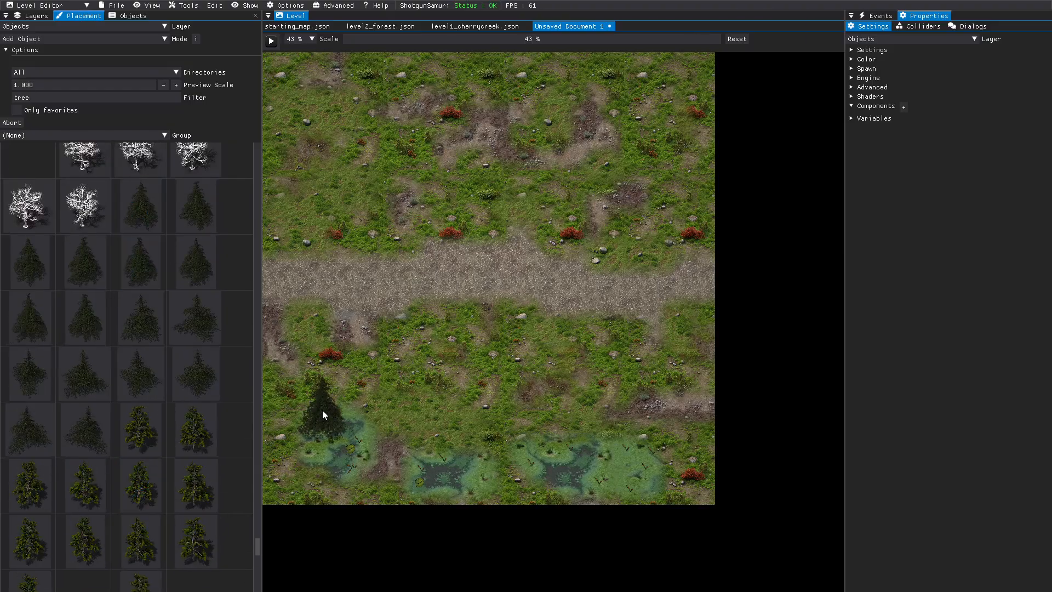
left_click_drag(140, 262, 436, 378)
left_click_drag(200, 266, 652, 189)
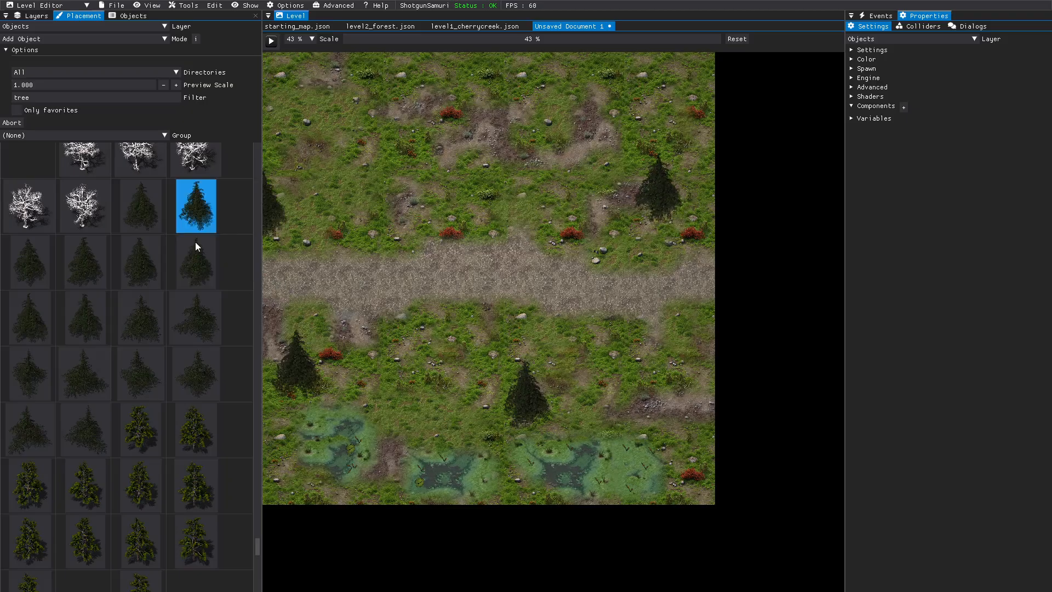
left_click_drag(85, 317, 329, 89)
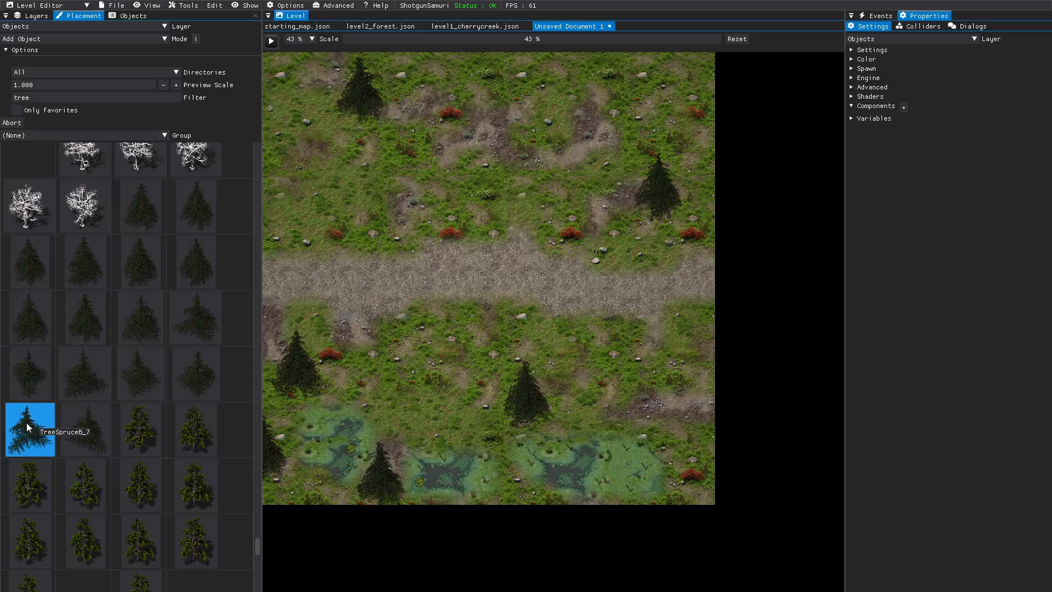
left_click(24, 326)
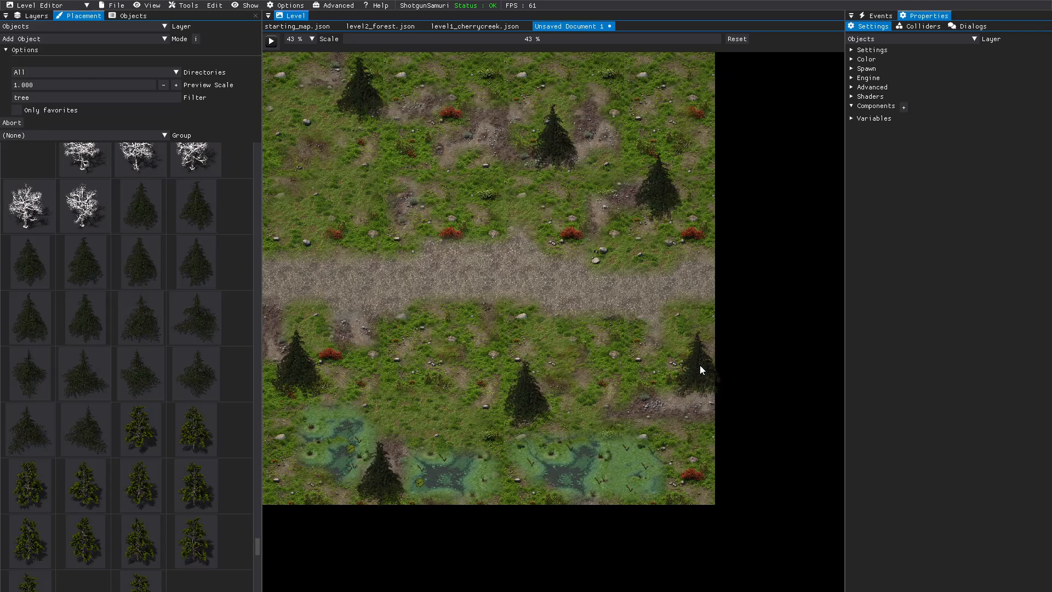
Try out larger spruce images over the level around the gravel road.
left_click(127, 333)
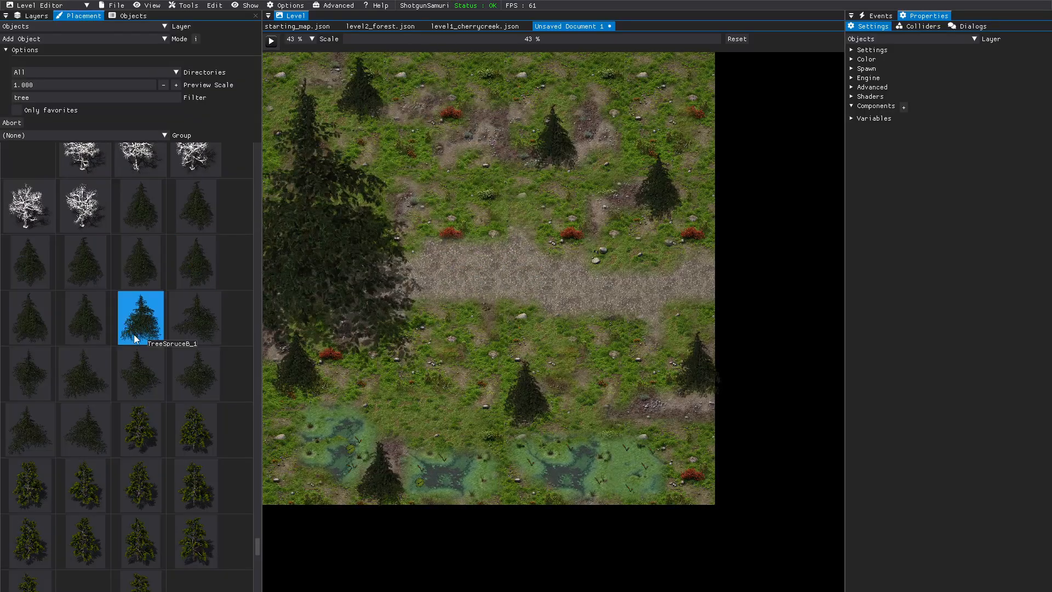
left_click(183, 335)
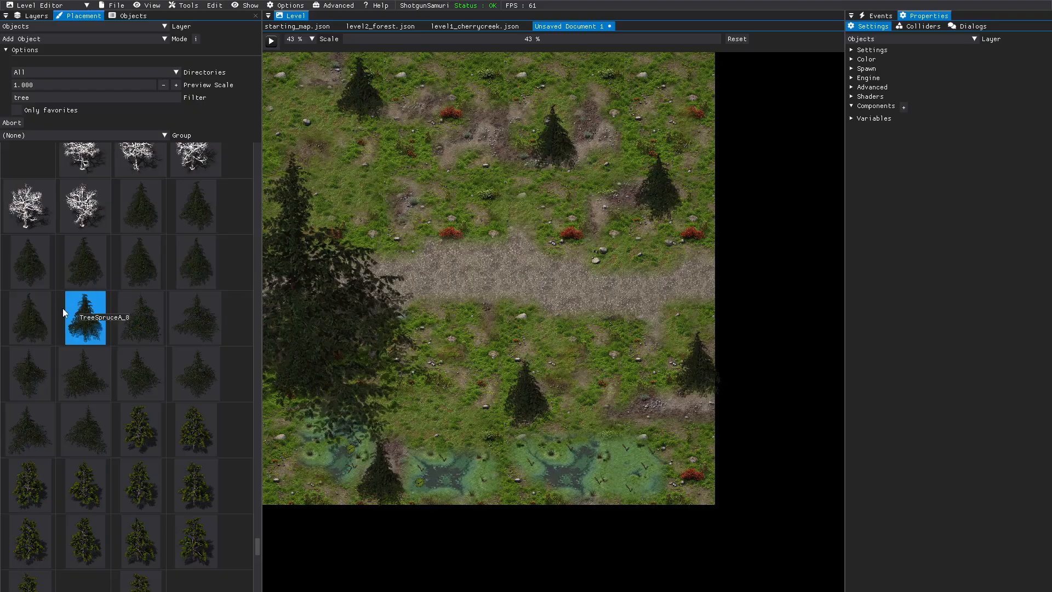
left_click(77, 319)
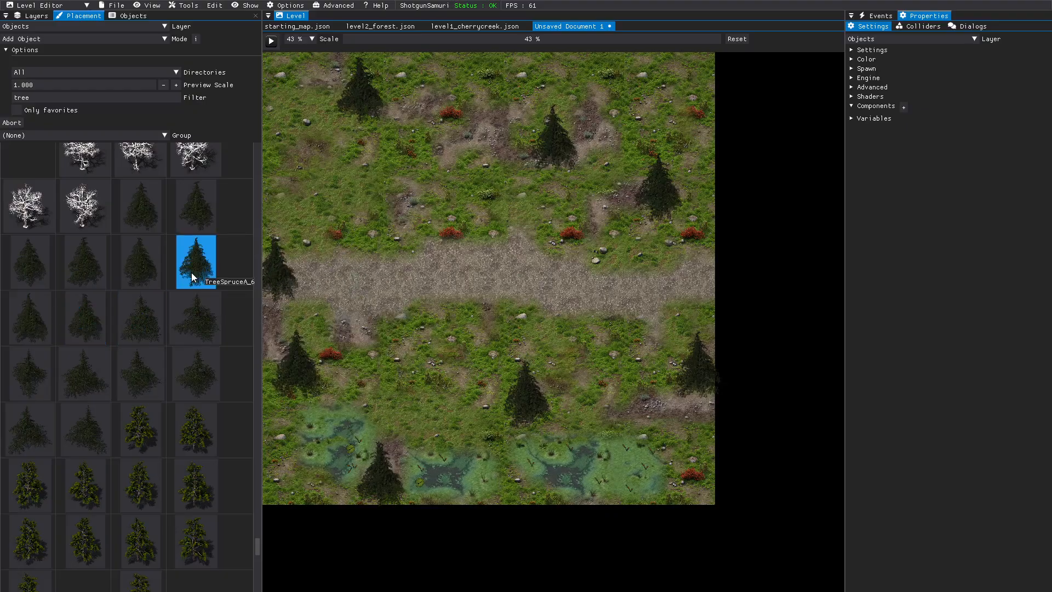
left_click(198, 220)
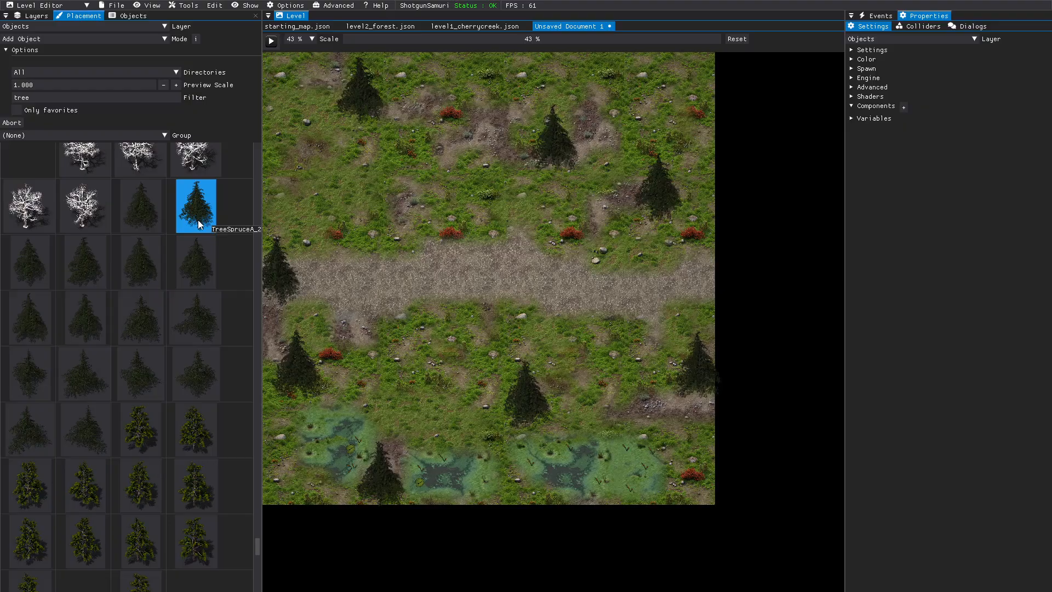
left_click(87, 387)
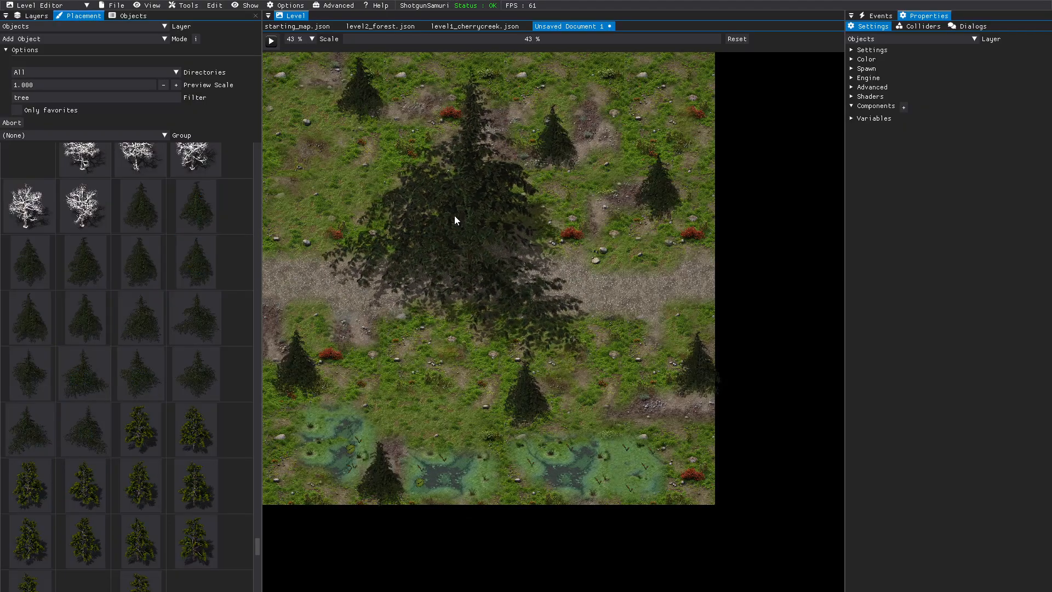
Place a small spruce near the level's left edge above the road, and four TreeWCedarB_5 cedars, two on each side of the road.
left_click(204, 272)
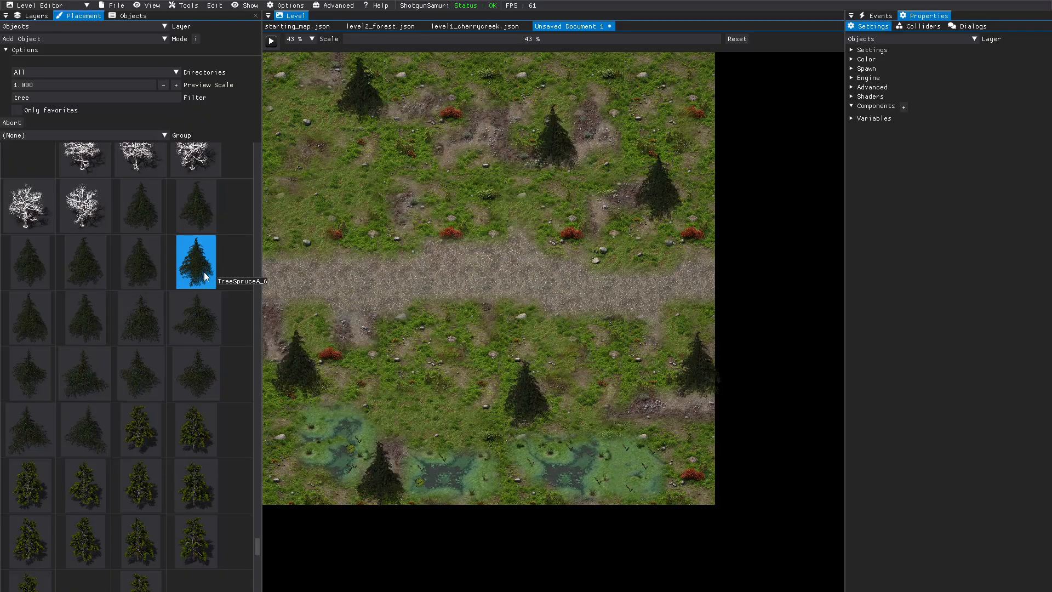
left_click(291, 185)
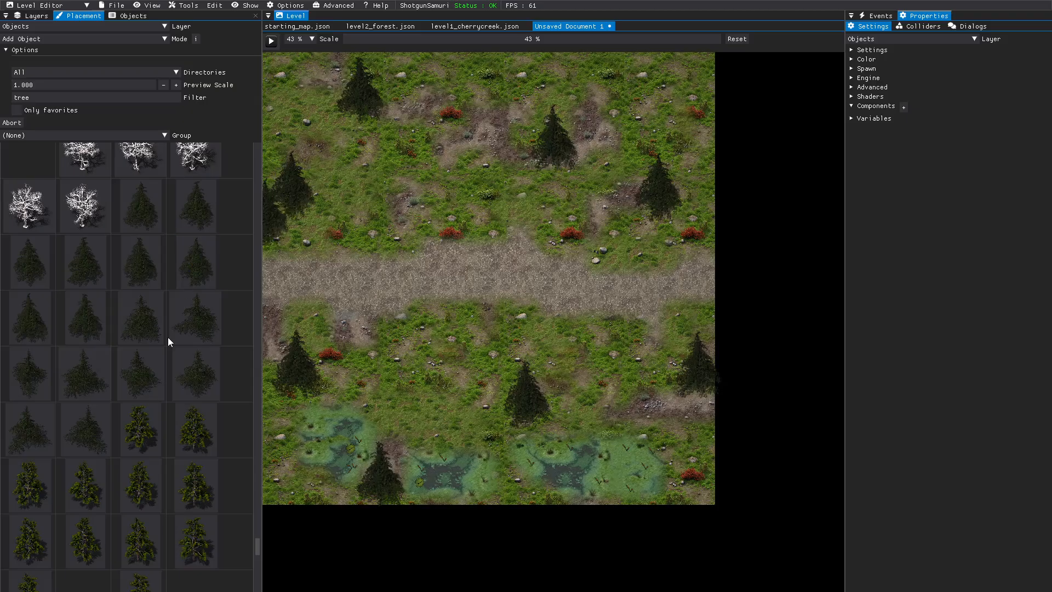
scroll(148, 395, "down", 5)
left_click(139, 423)
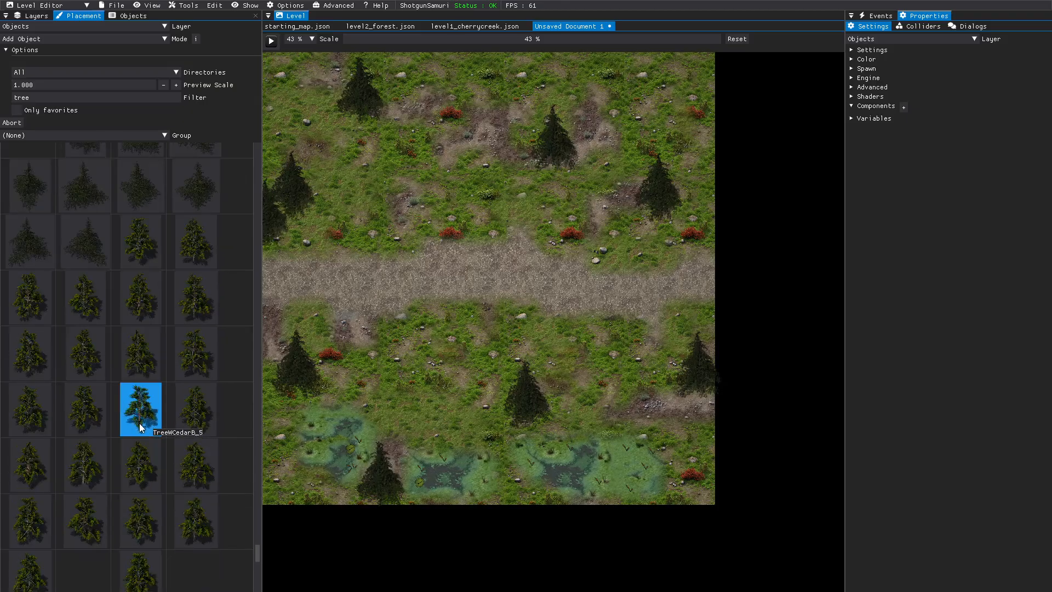
left_click(407, 385)
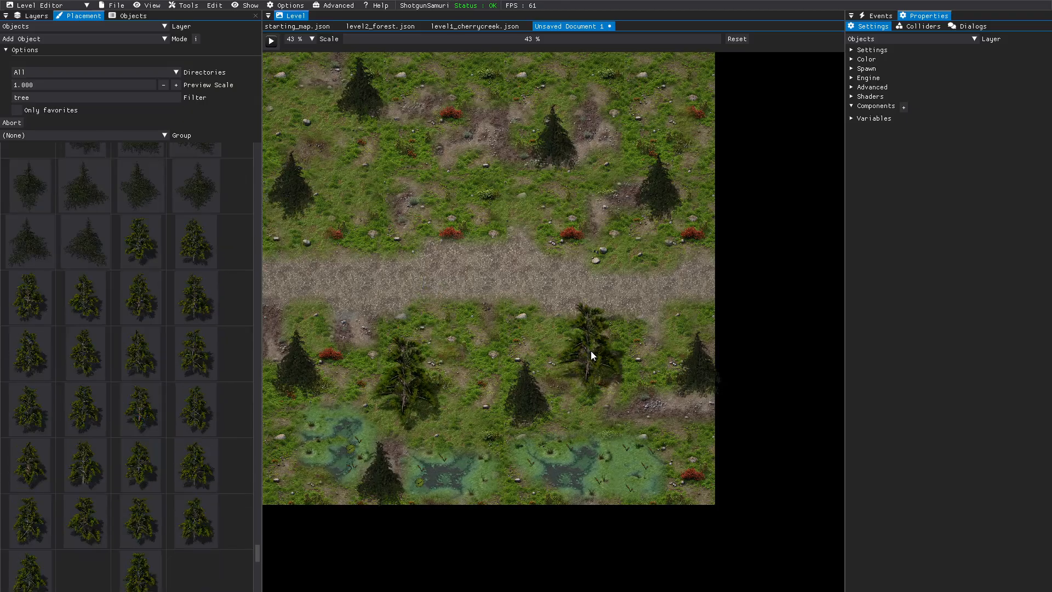
left_click(636, 338)
left_click(393, 183)
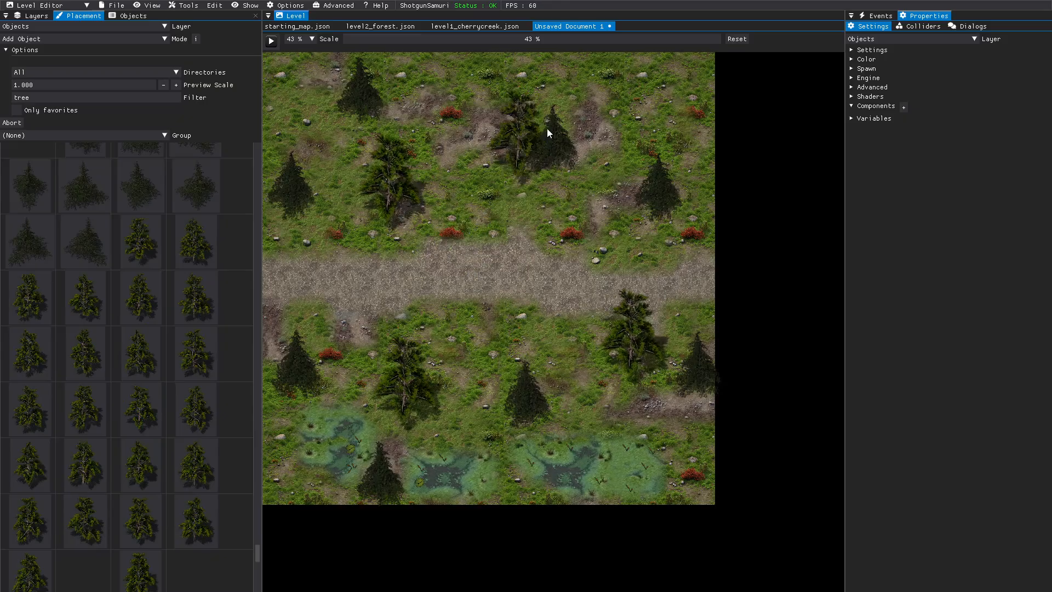
left_click(629, 88)
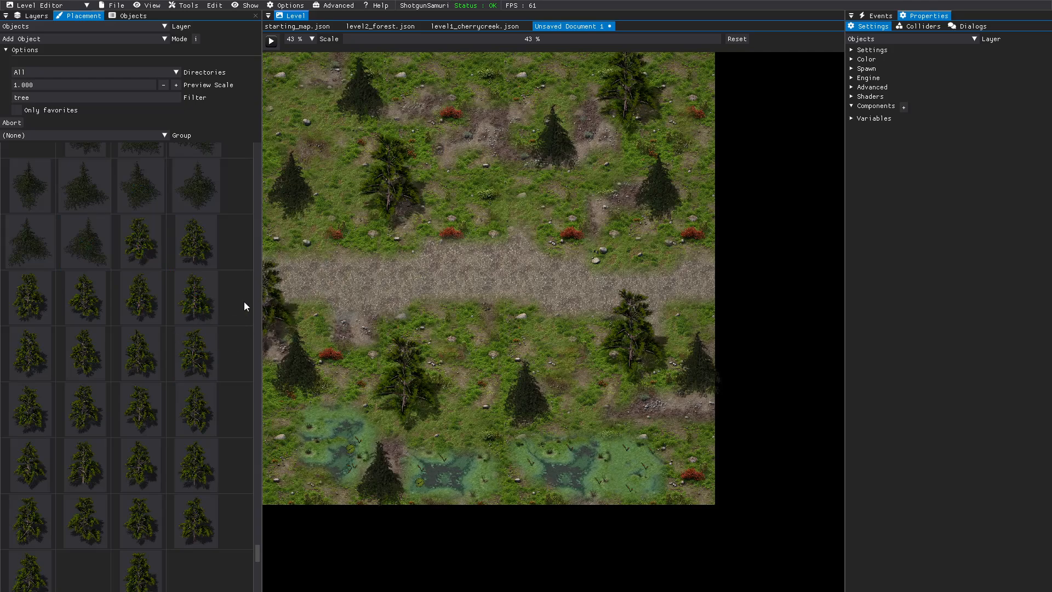
Try filtering the object images by equi and by c in place of tree, and clear the filter.
left_click_drag(90, 99, 2, 97)
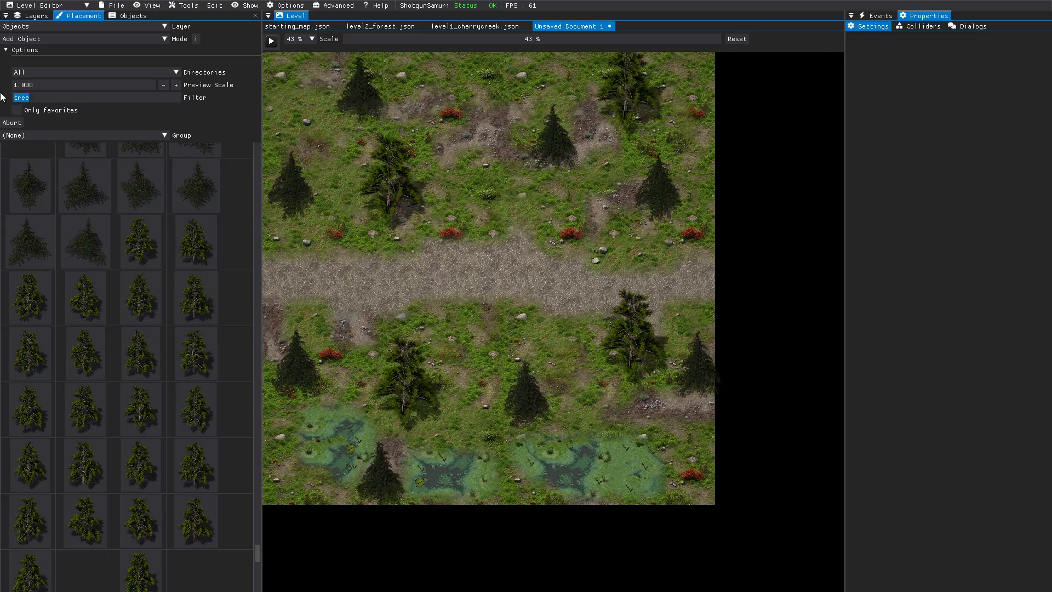
key("BackSpace")
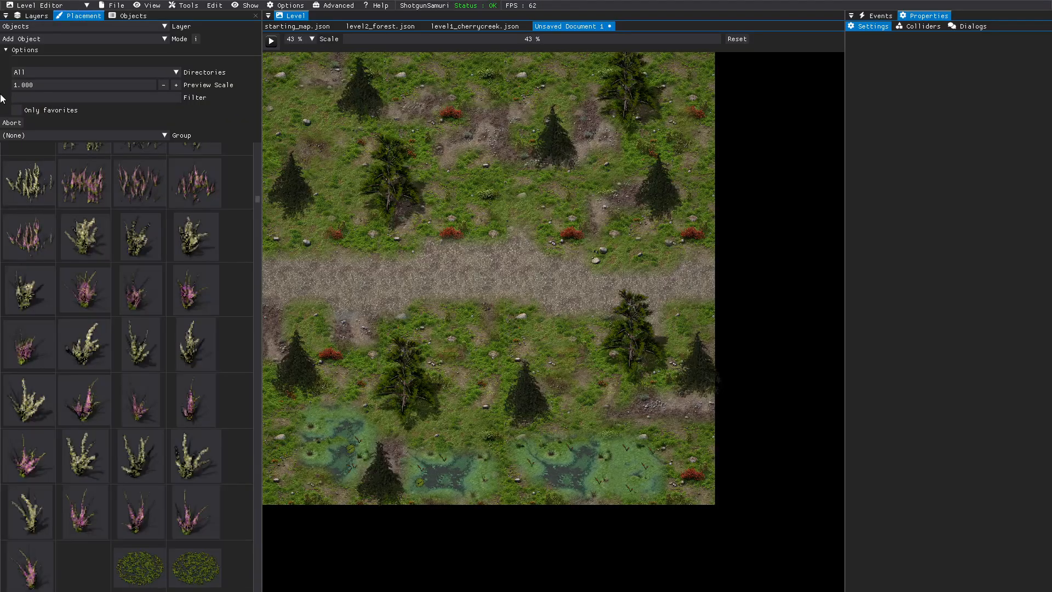
type("equi")
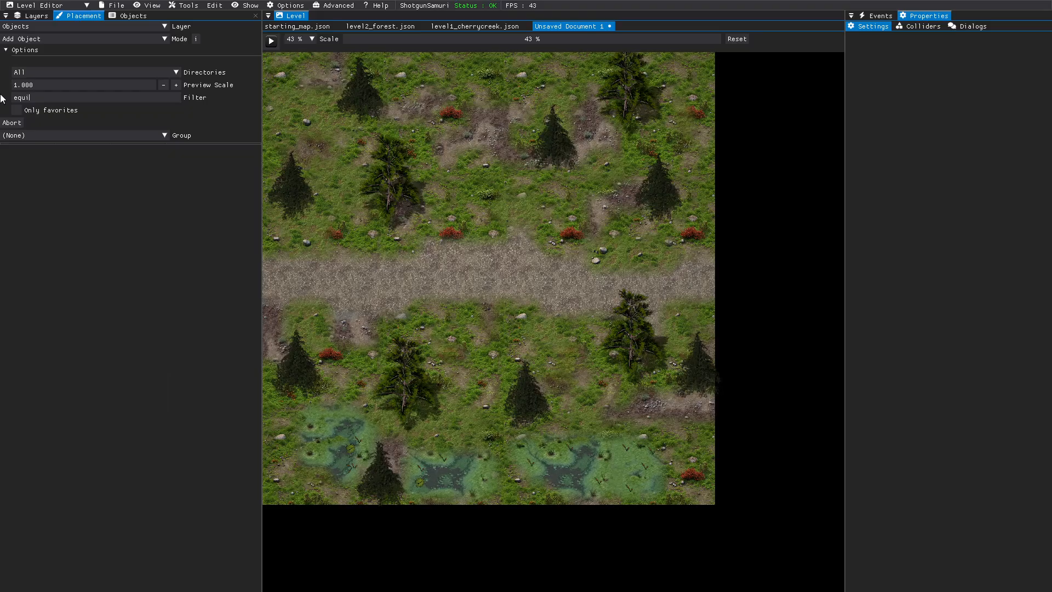
key("BackSpace")
key("BackSpace")
key("BackSpace")
key("BackSpace")
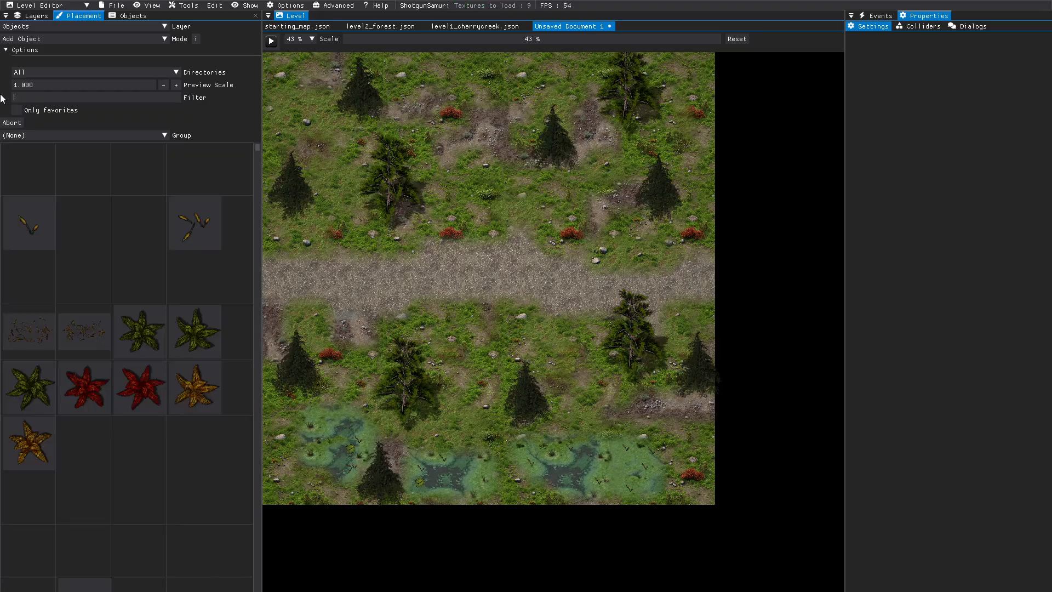
type("c")
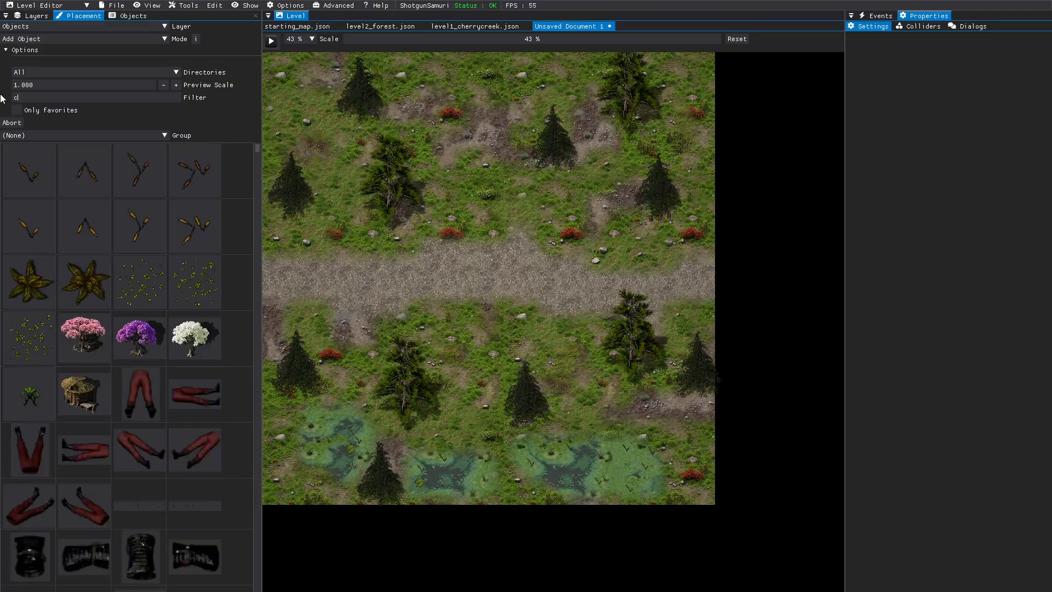
key("BackSpace")
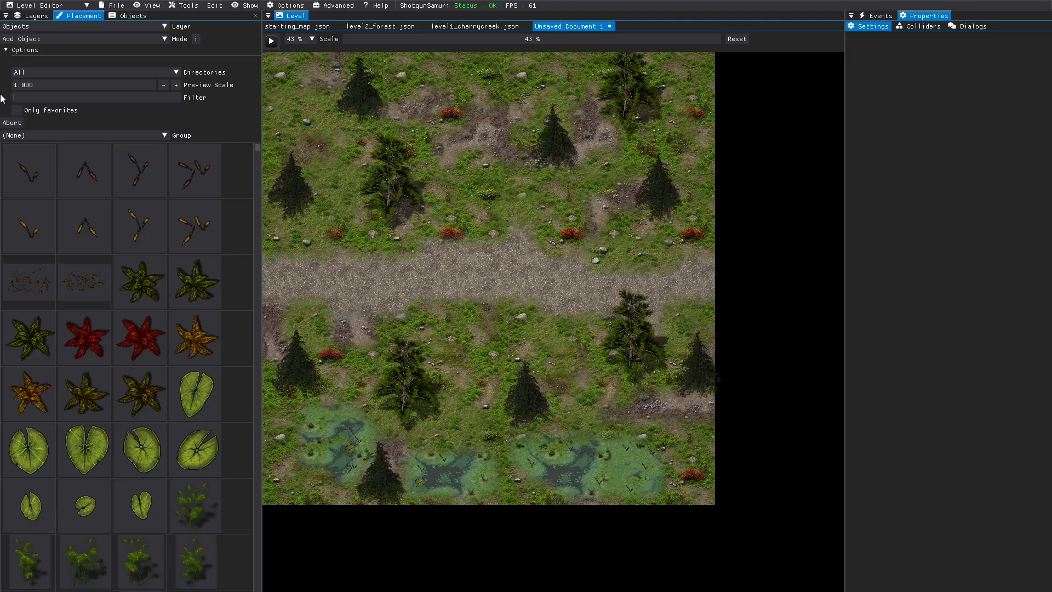
Search the object images for ruin and for mill, and clear the filter.
type("ruil")
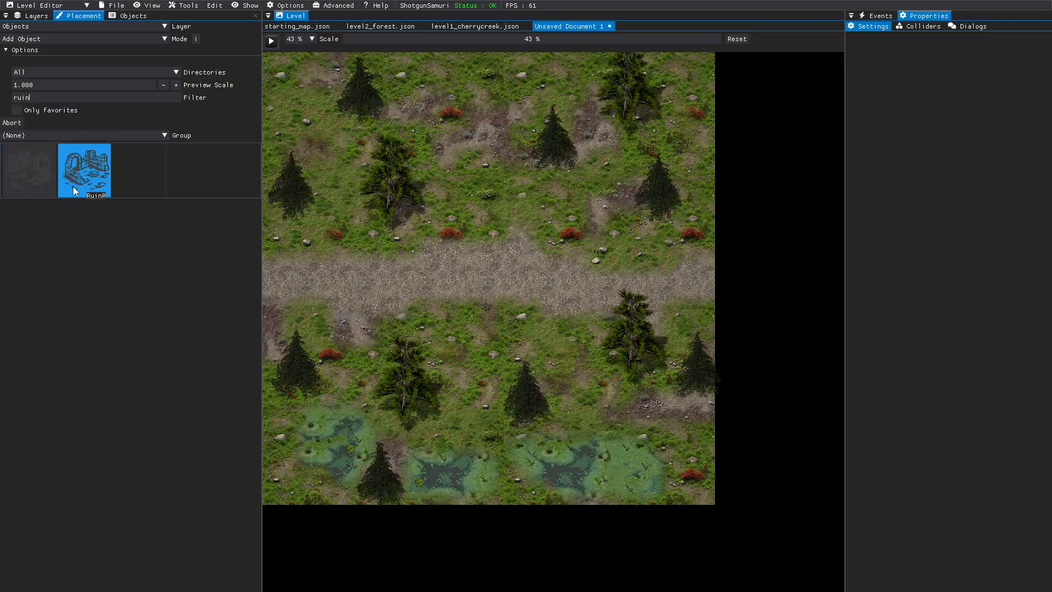
left_click_drag(30, 98, 3, 99)
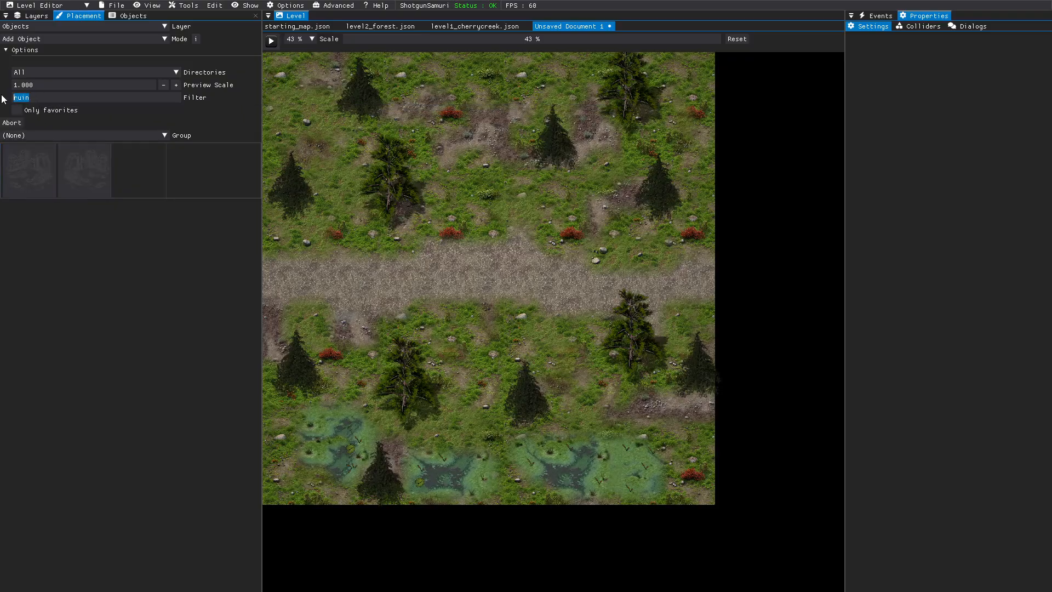
type("mill")
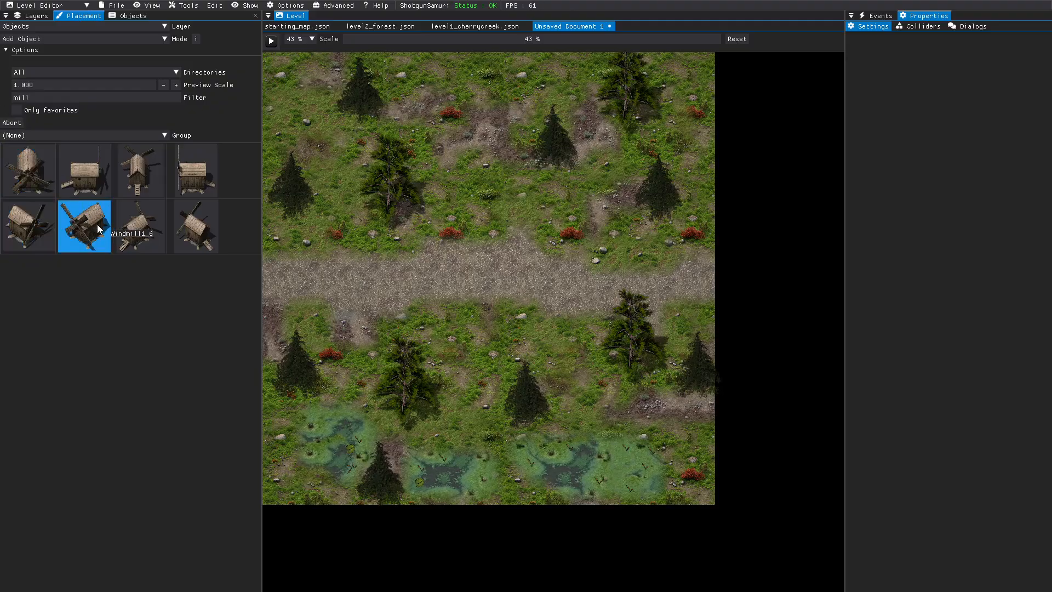
left_click_drag(44, 97, 3, 103)
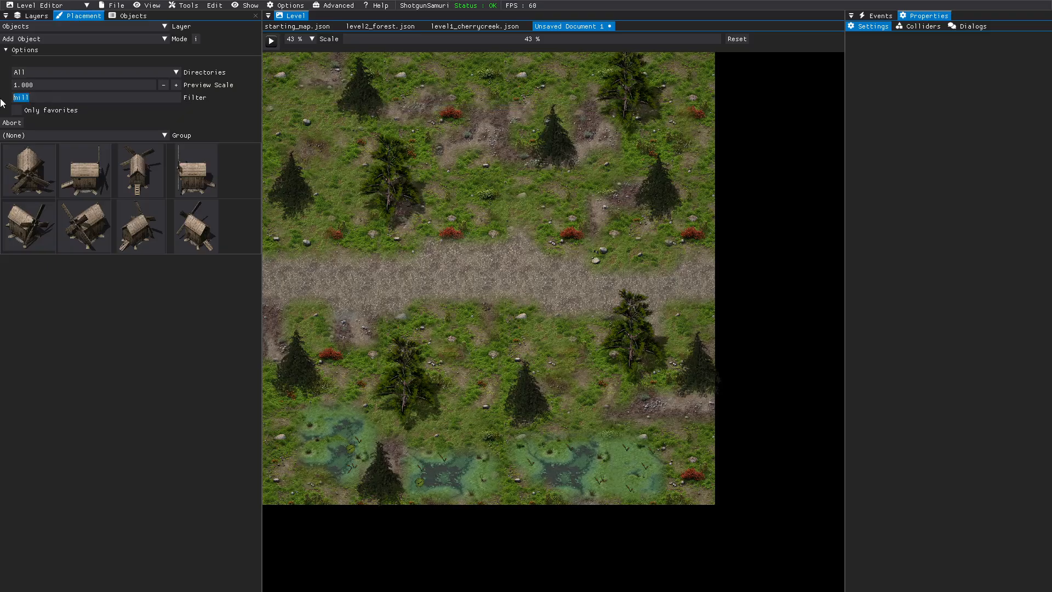
key("BackSpace")
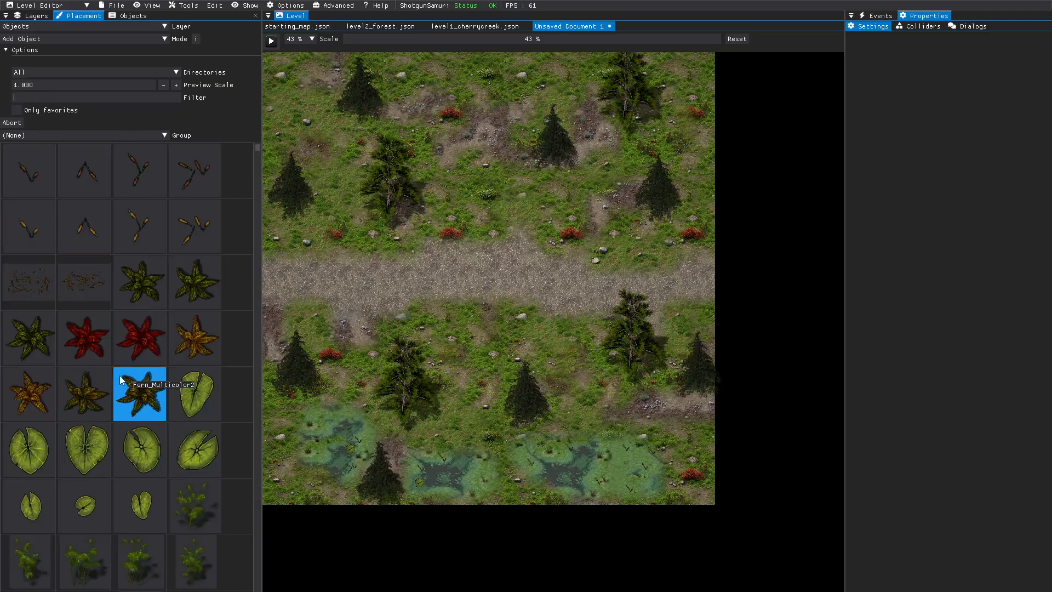
Browse the unfiltered object images, from plants, cliffs, flowers and rocks through buildings to furniture, barrels and other props, for suitable scenery.
scroll(126, 378, "down", 5)
scroll(120, 377, "down", 5)
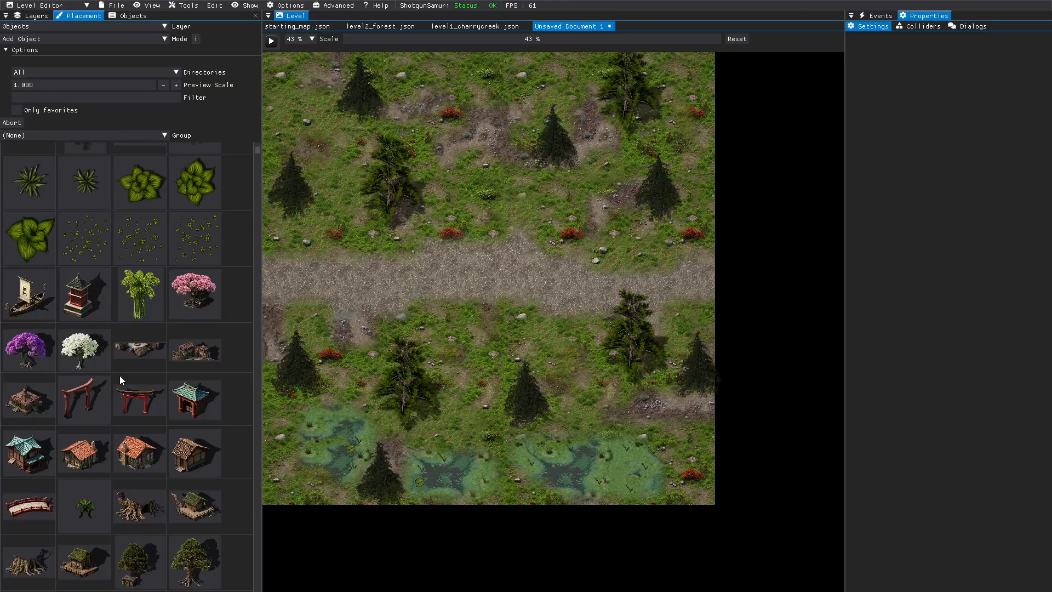
scroll(120, 377, "down", 15)
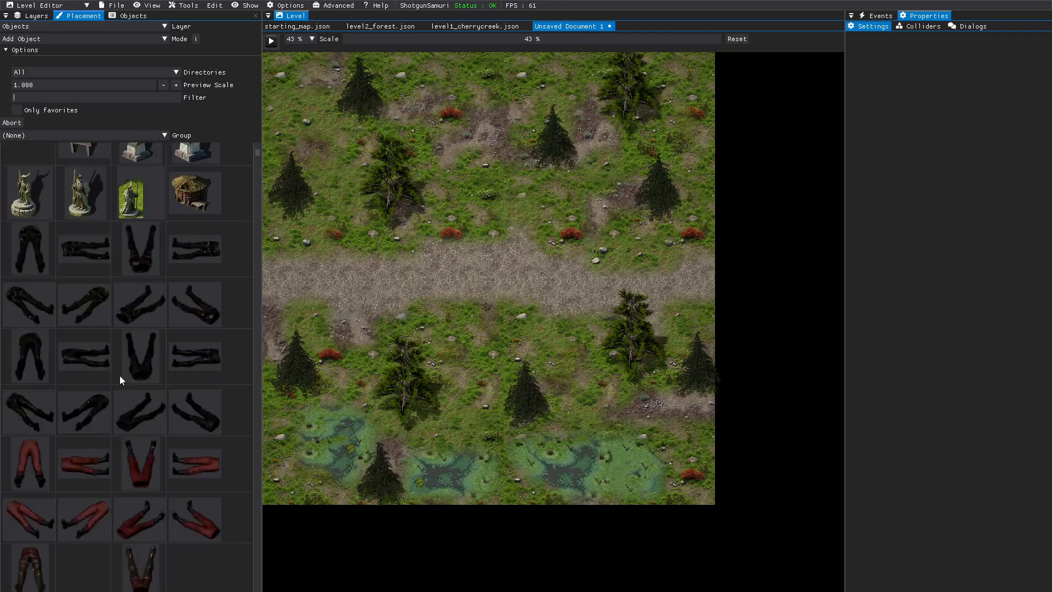
scroll(119, 376, "down", 15)
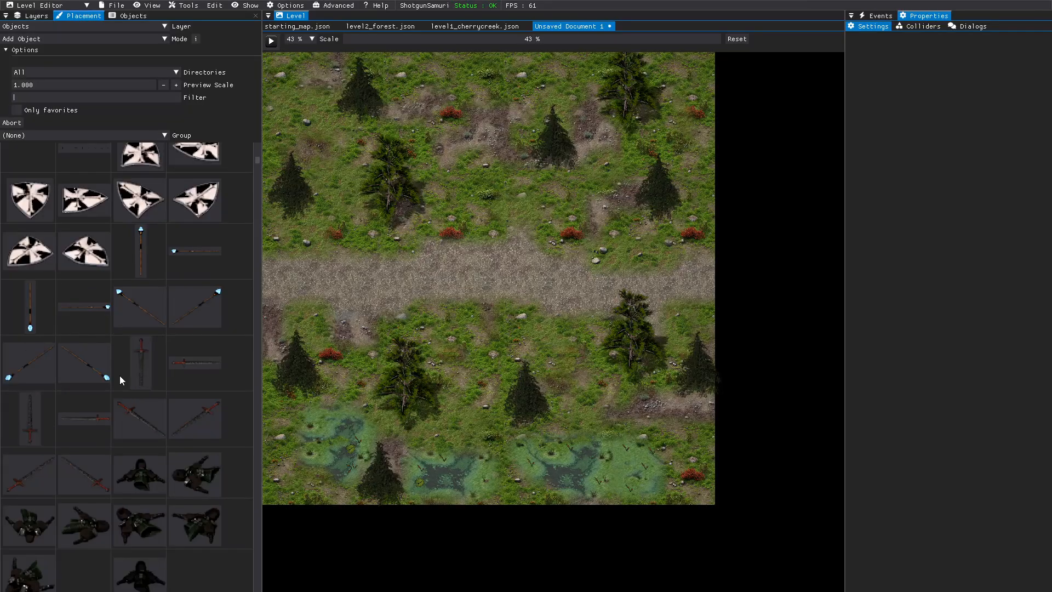
scroll(119, 376, "down", 15)
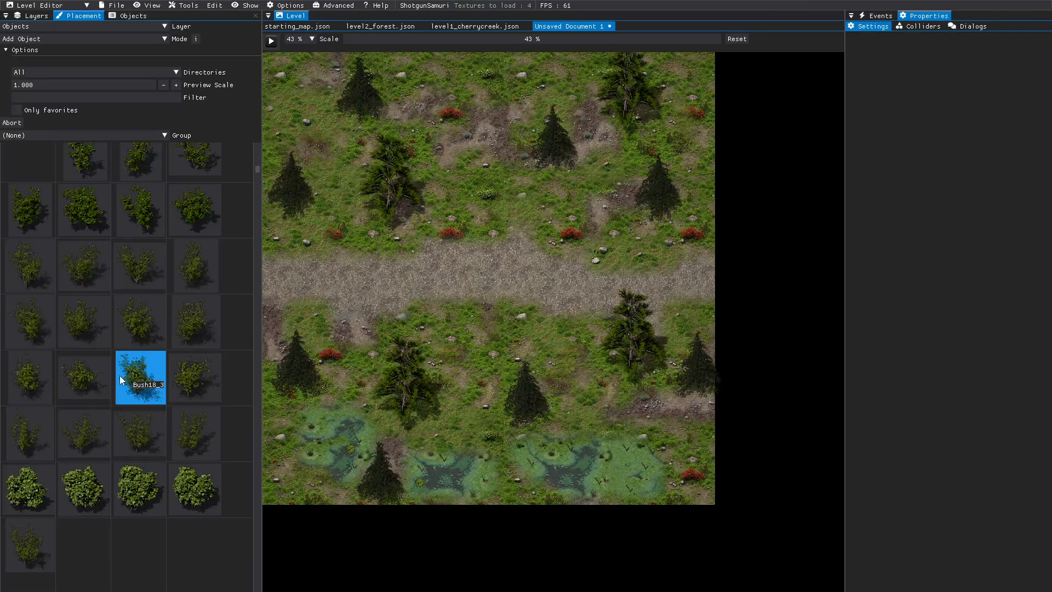
scroll(119, 376, "down", 10)
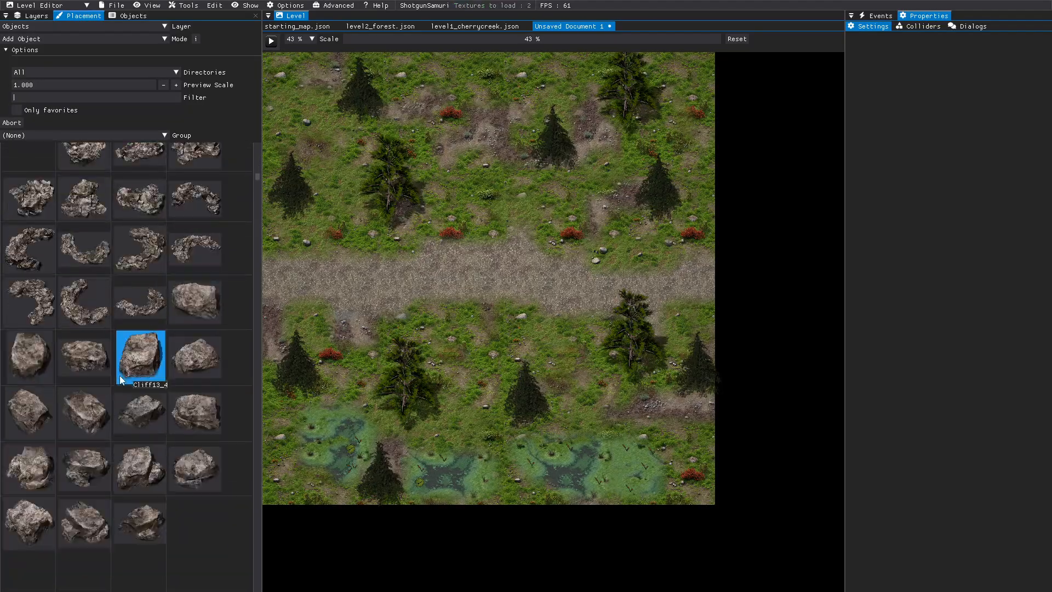
scroll(119, 376, "down", 12)
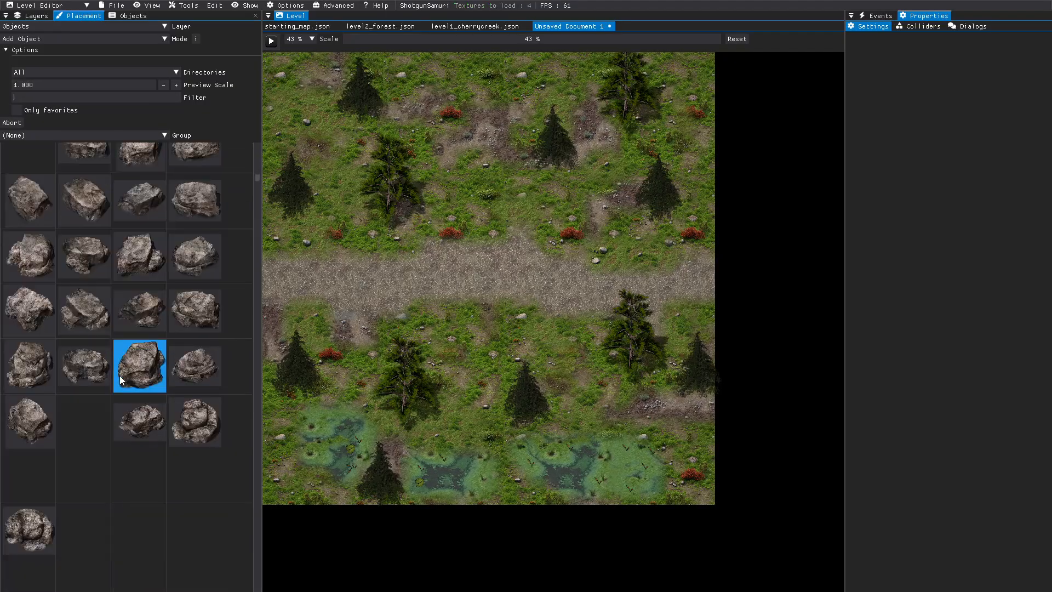
scroll(119, 376, "down", 12)
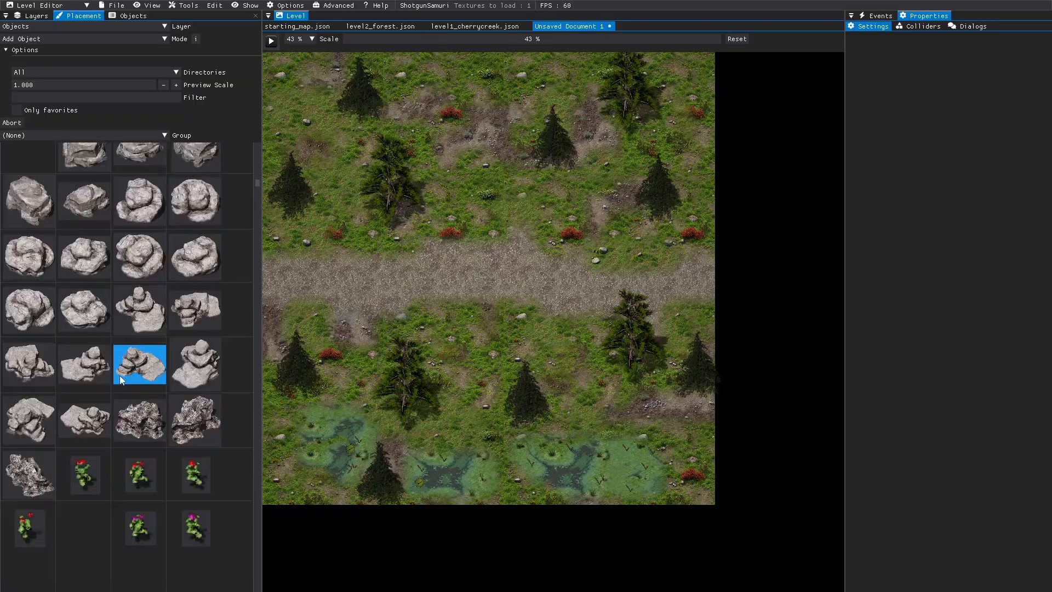
scroll(119, 376, "down", 12)
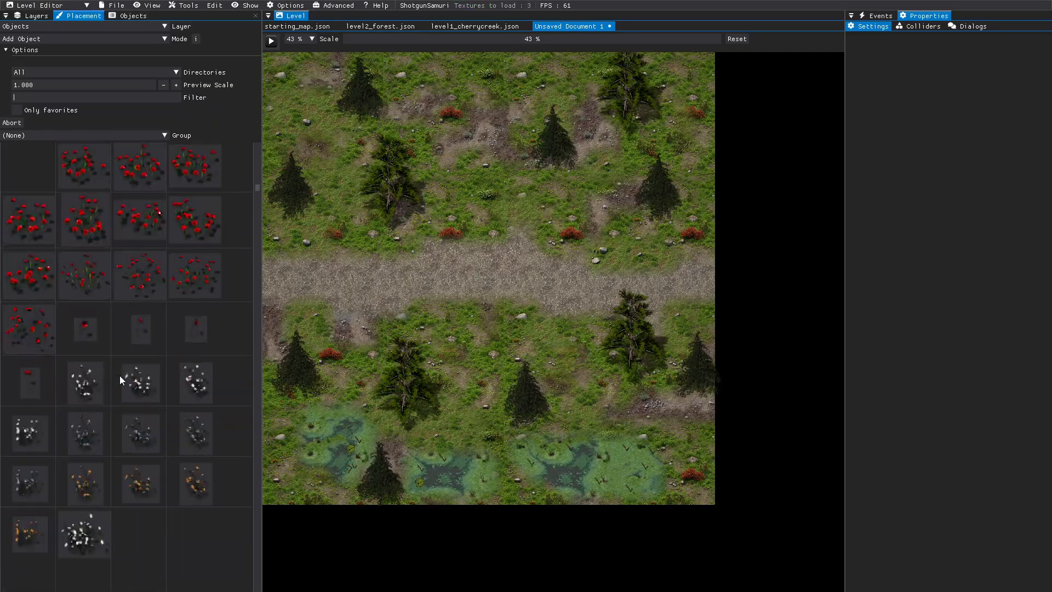
scroll(120, 376, "down", 4)
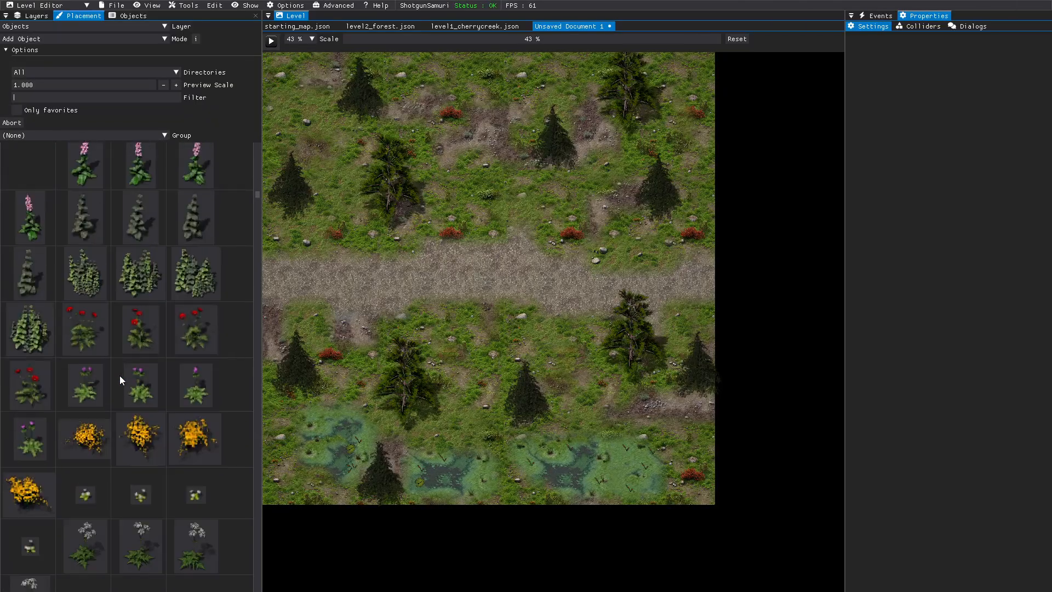
scroll(120, 376, "down", 12)
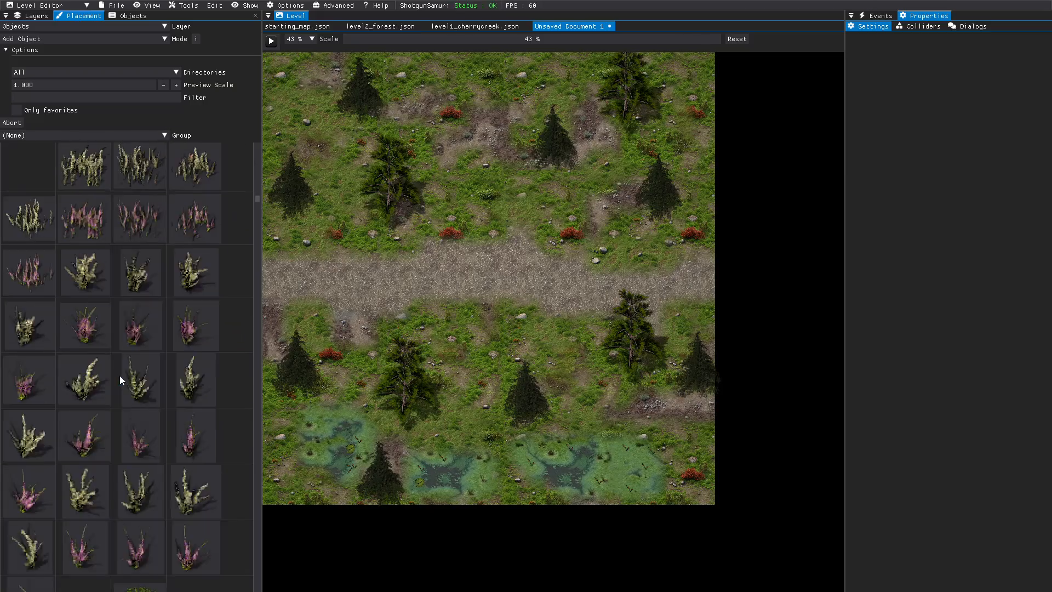
scroll(119, 375, "down", 12)
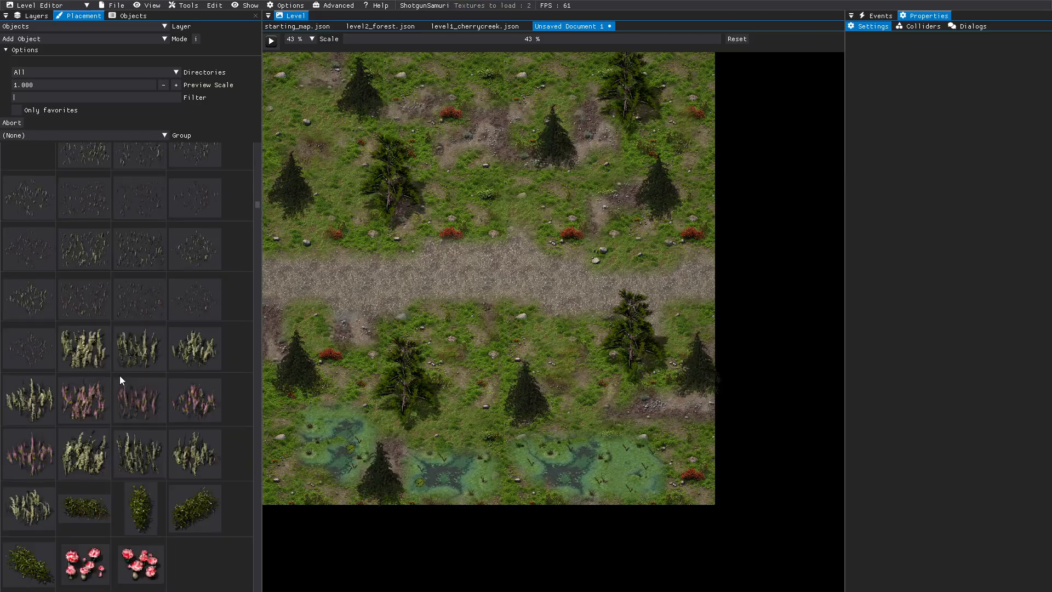
scroll(122, 380, "down", 12)
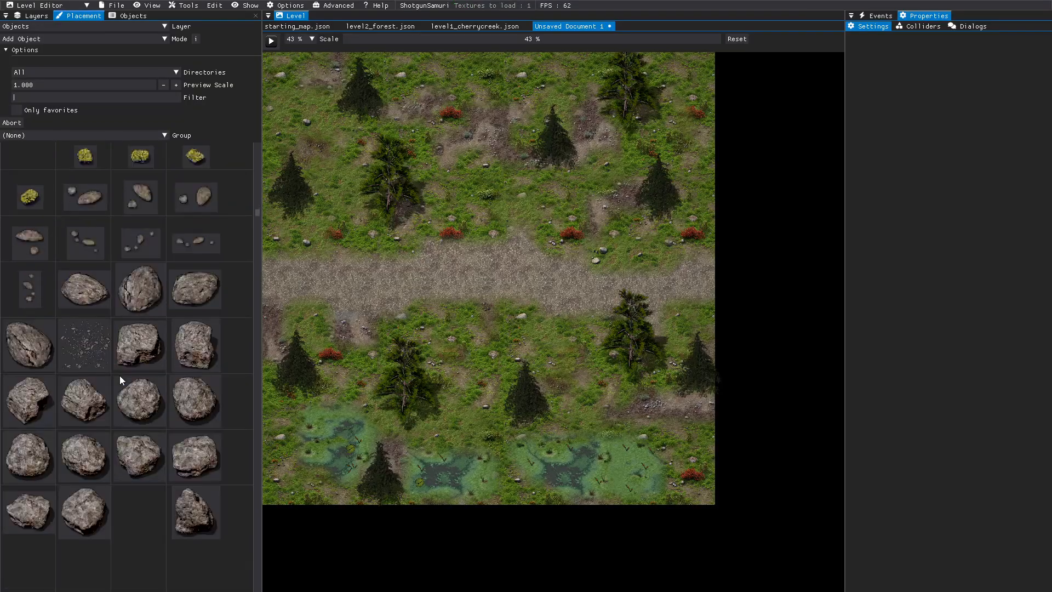
scroll(119, 376, "down", 12)
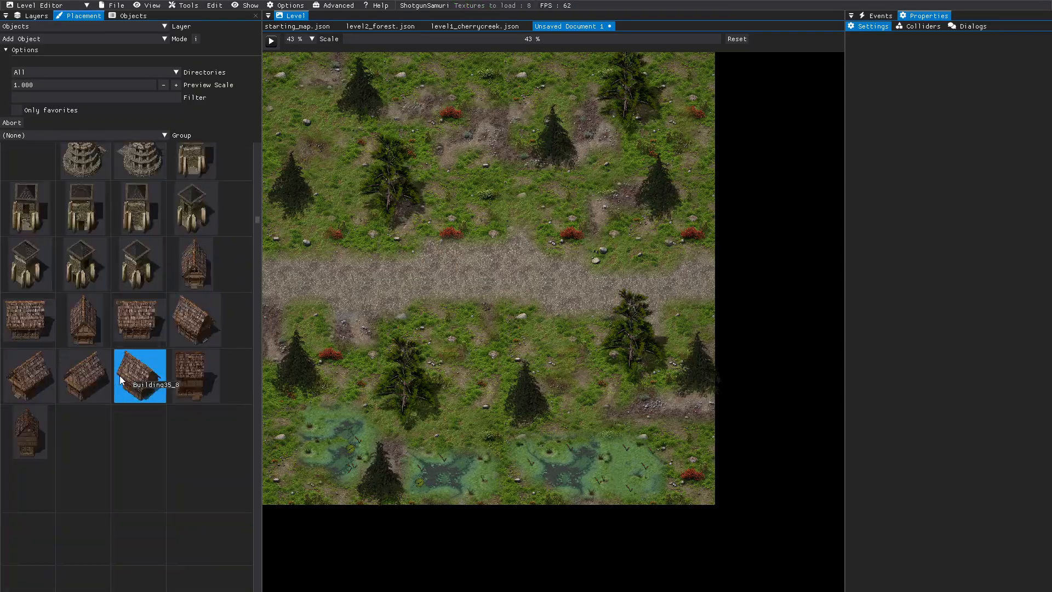
scroll(119, 376, "up", 5)
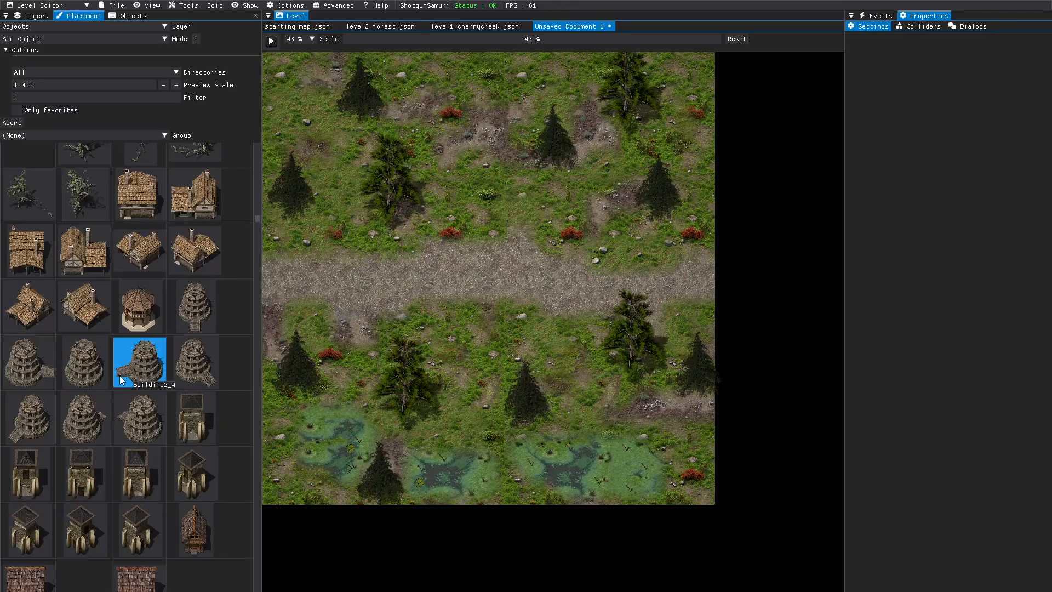
scroll(121, 378, "down", 6)
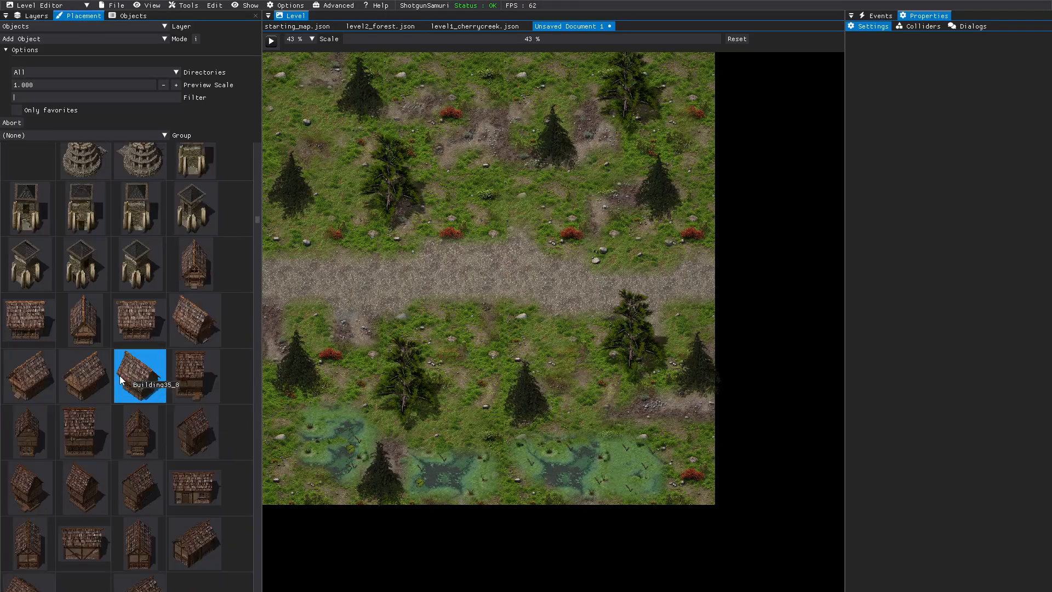
scroll(121, 378, "down", 5)
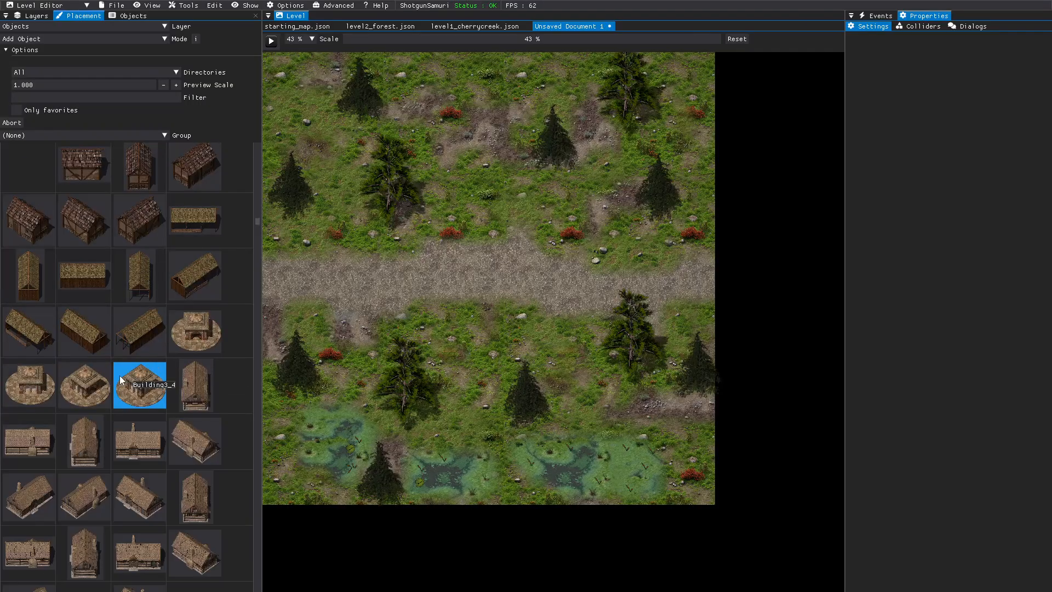
scroll(122, 379, "down", 5)
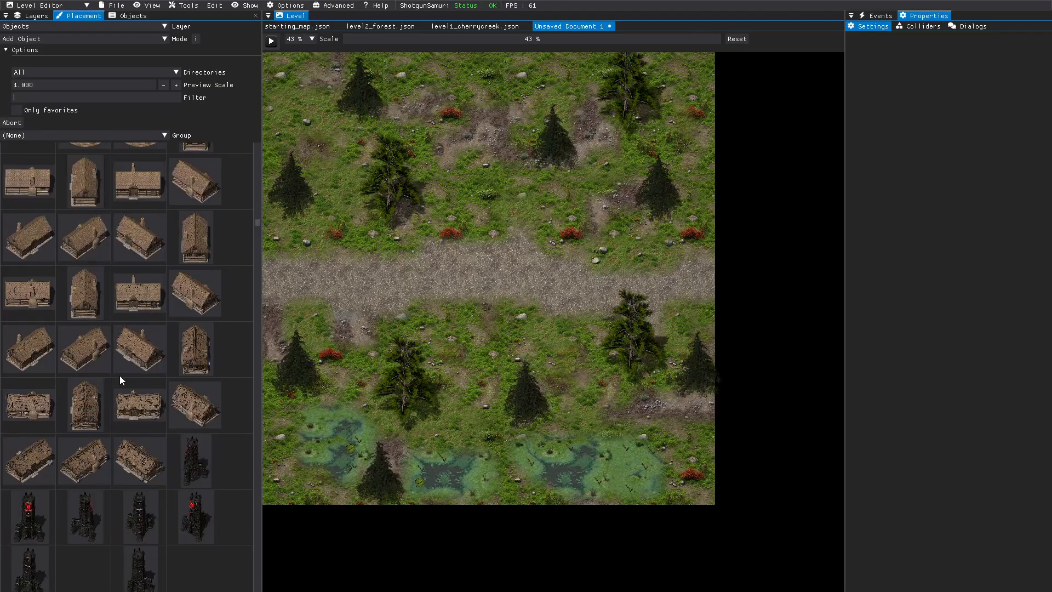
scroll(119, 375, "down", 1)
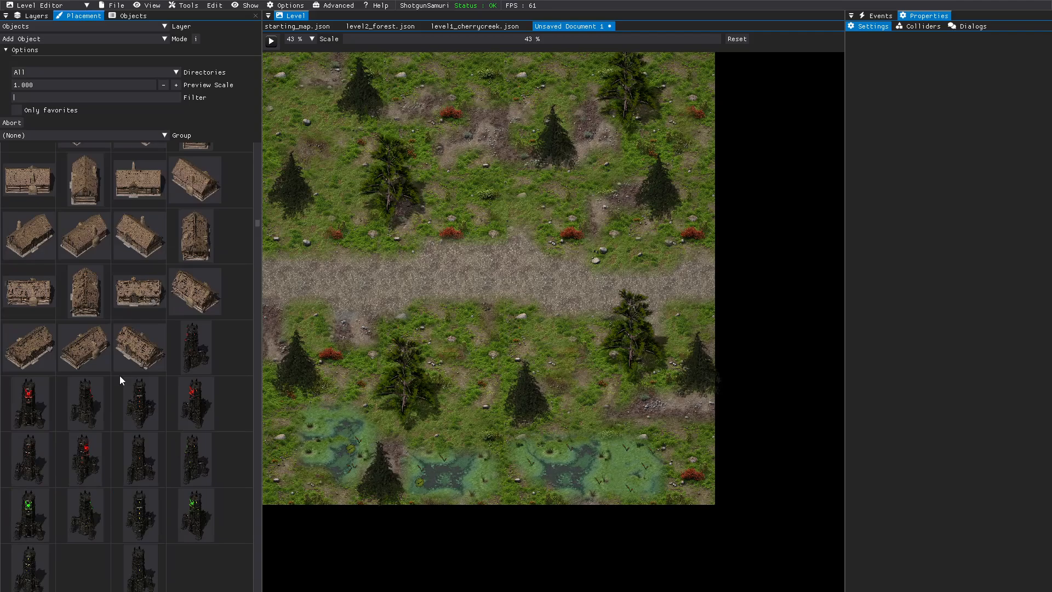
scroll(120, 376, "down", 5)
scroll(120, 375, "down", 10)
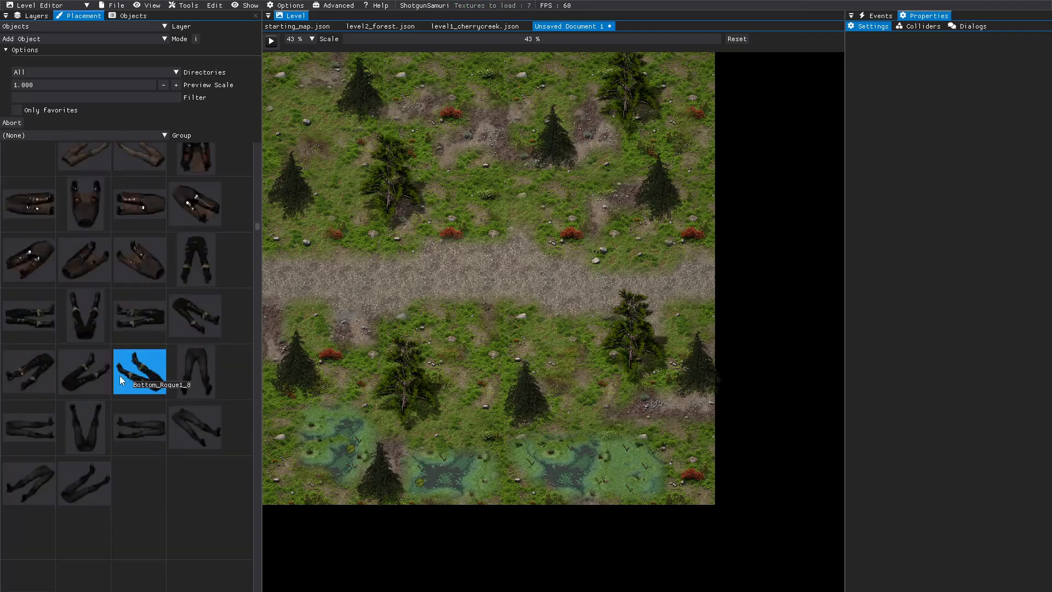
scroll(120, 376, "down", 10)
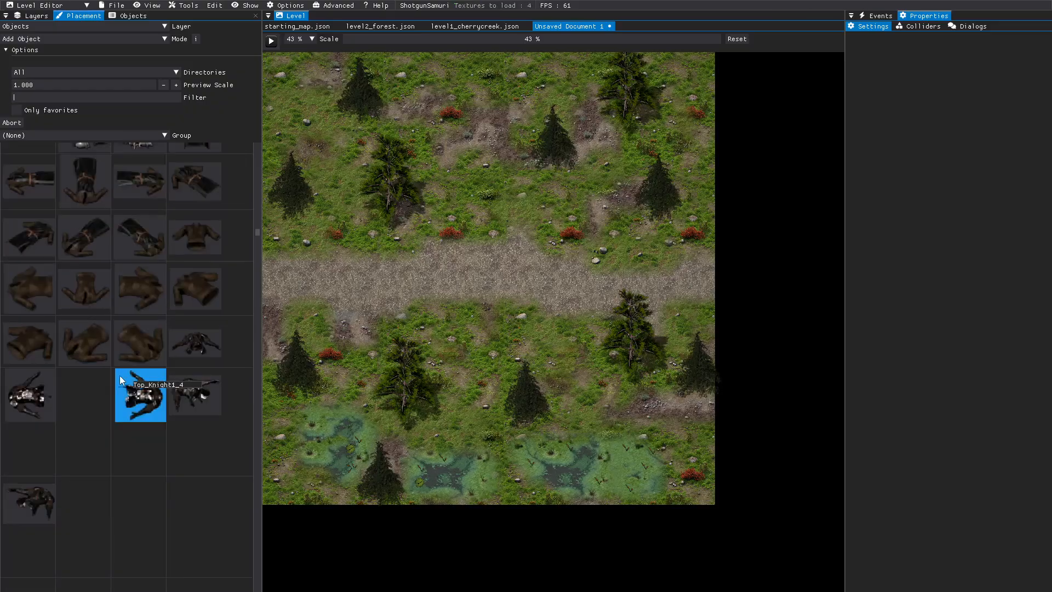
scroll(119, 376, "down", 10)
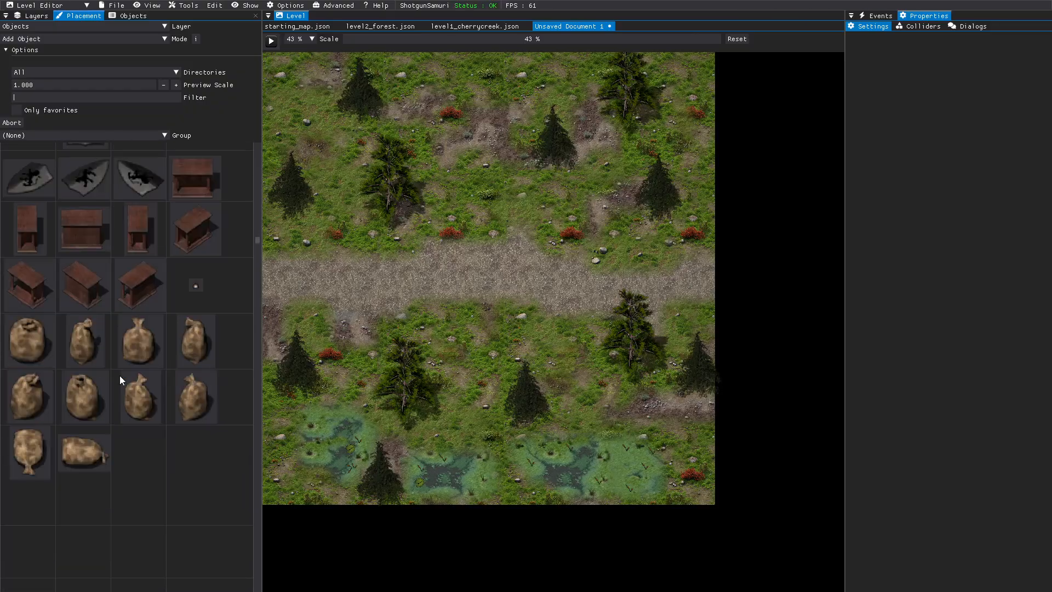
scroll(119, 376, "up", 5)
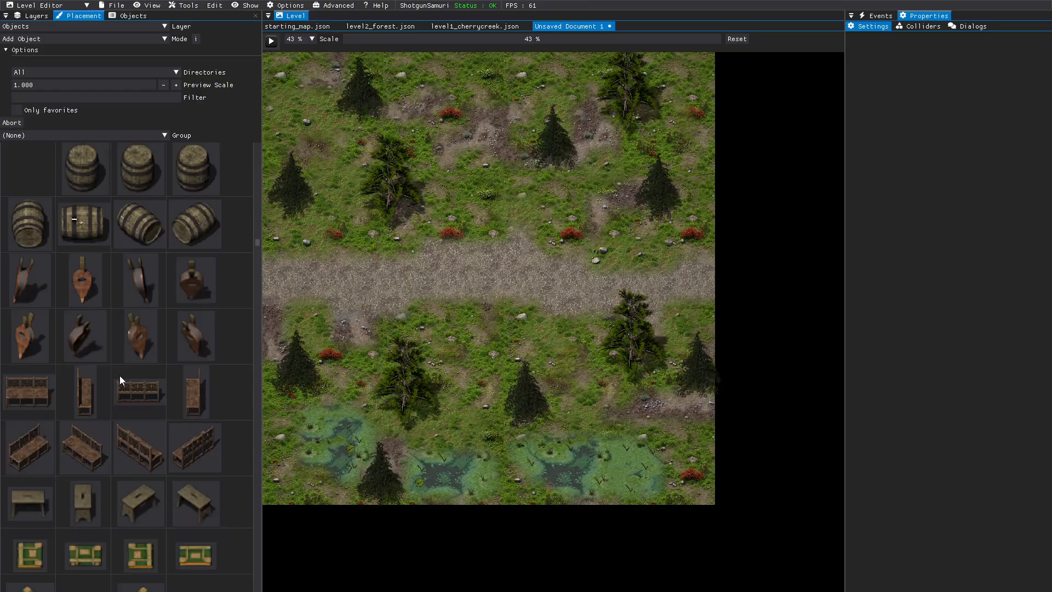
scroll(120, 376, "down", 10)
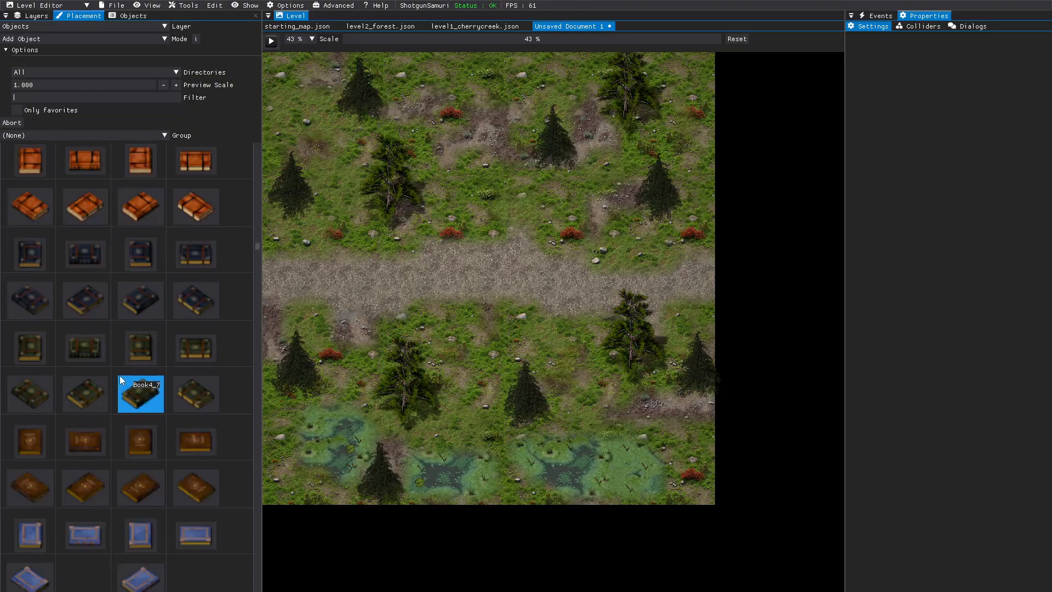
scroll(119, 376, "down", 10)
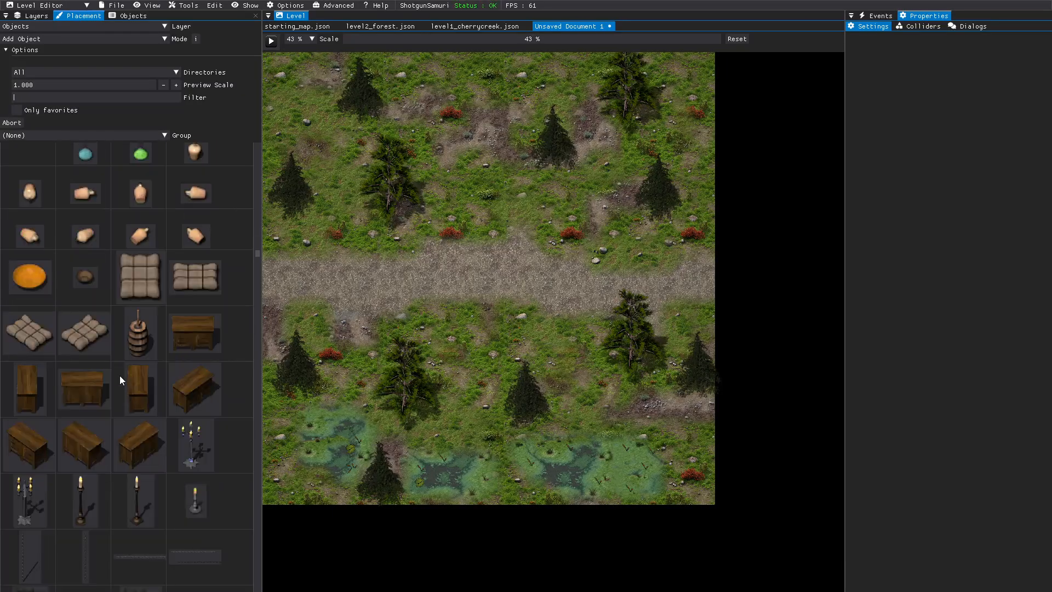
scroll(120, 376, "down", 10)
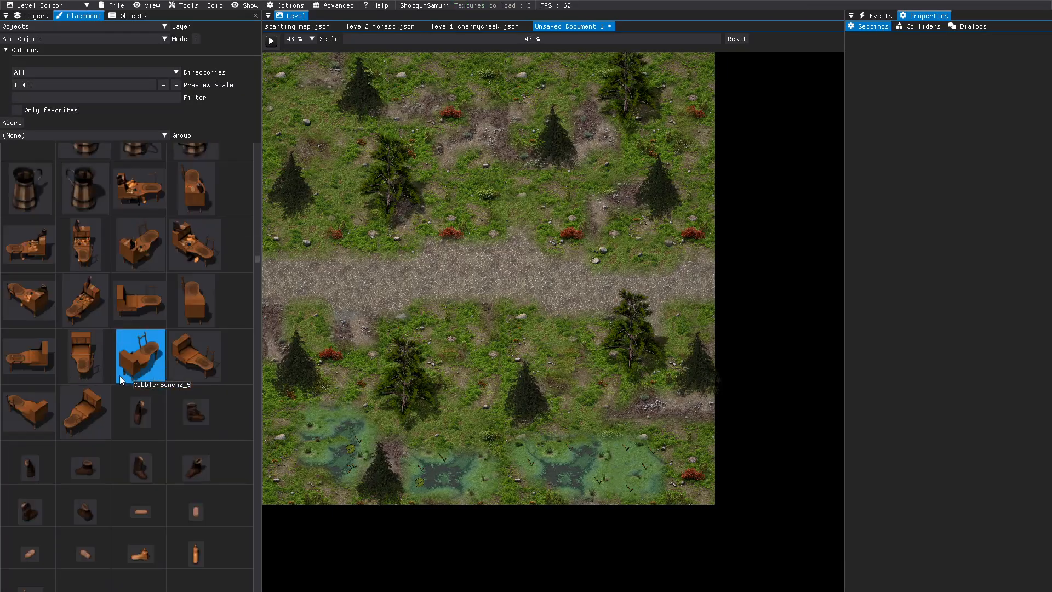
scroll(120, 376, "down", 10)
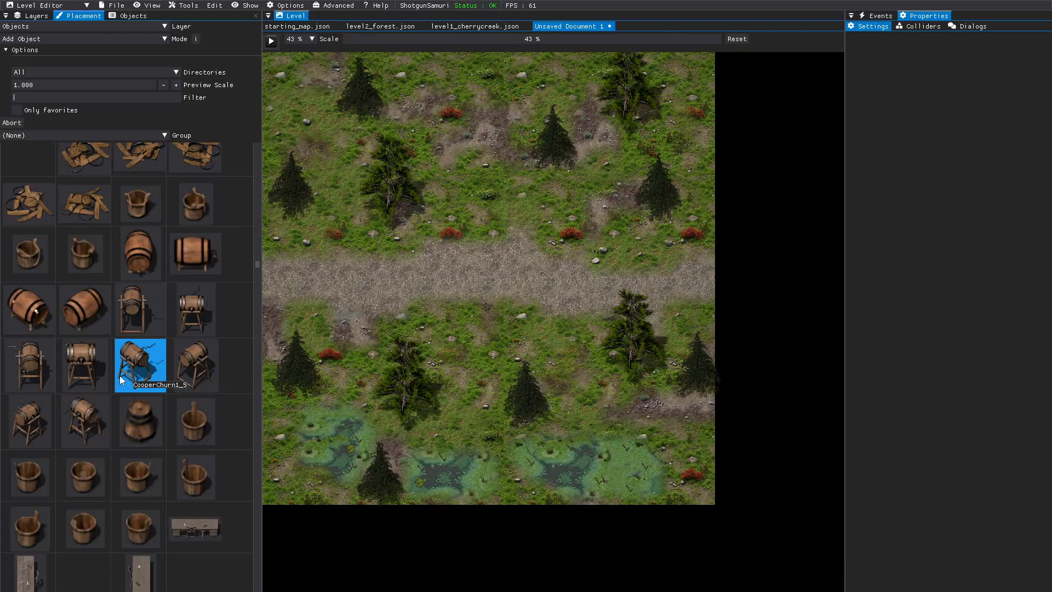
scroll(120, 376, "up", 1)
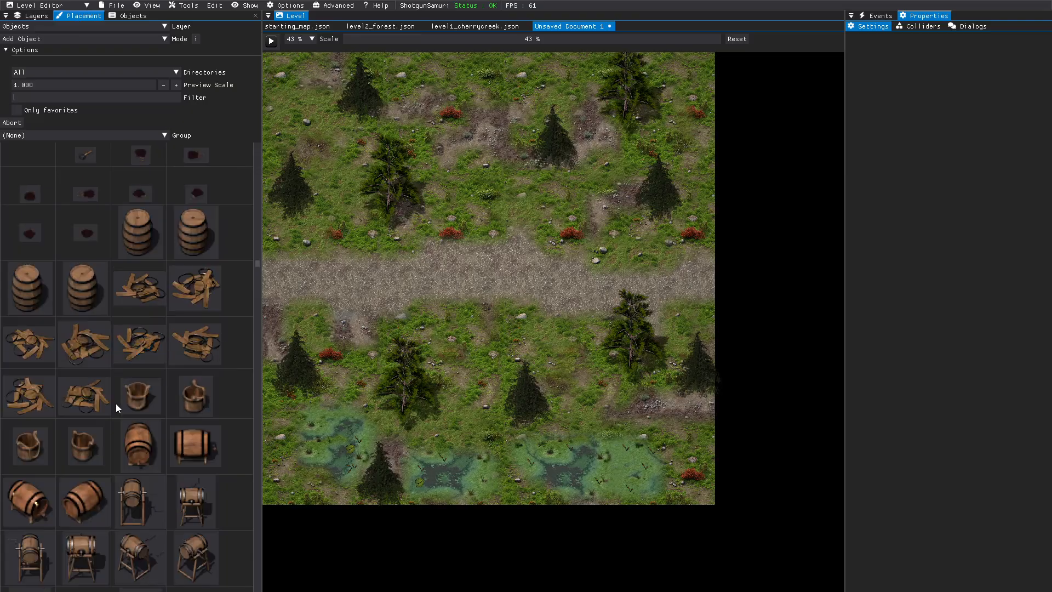
scroll(165, 290, "down", 3)
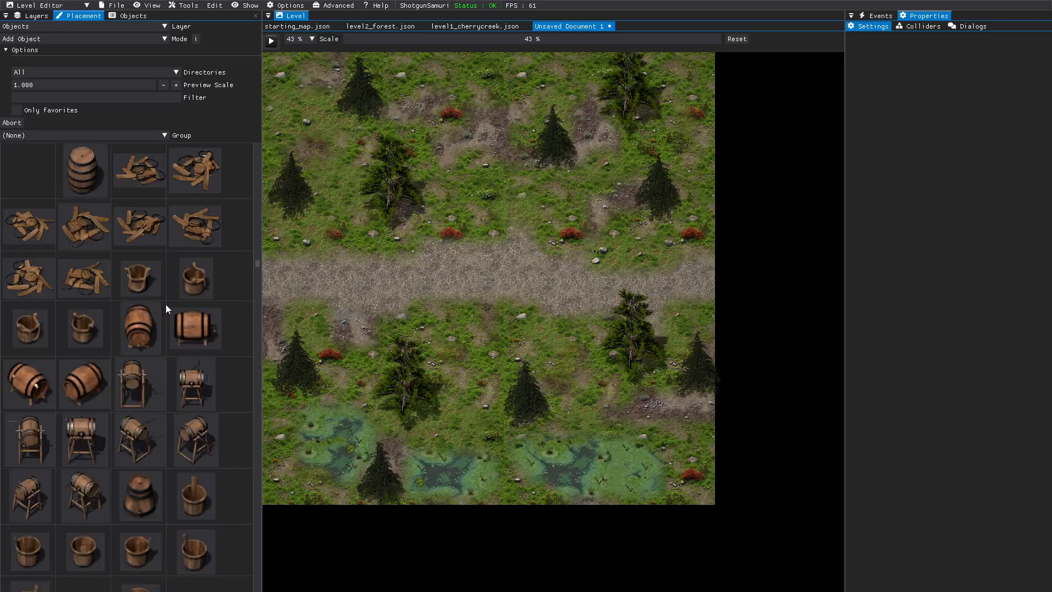
scroll(166, 305, "down", 15)
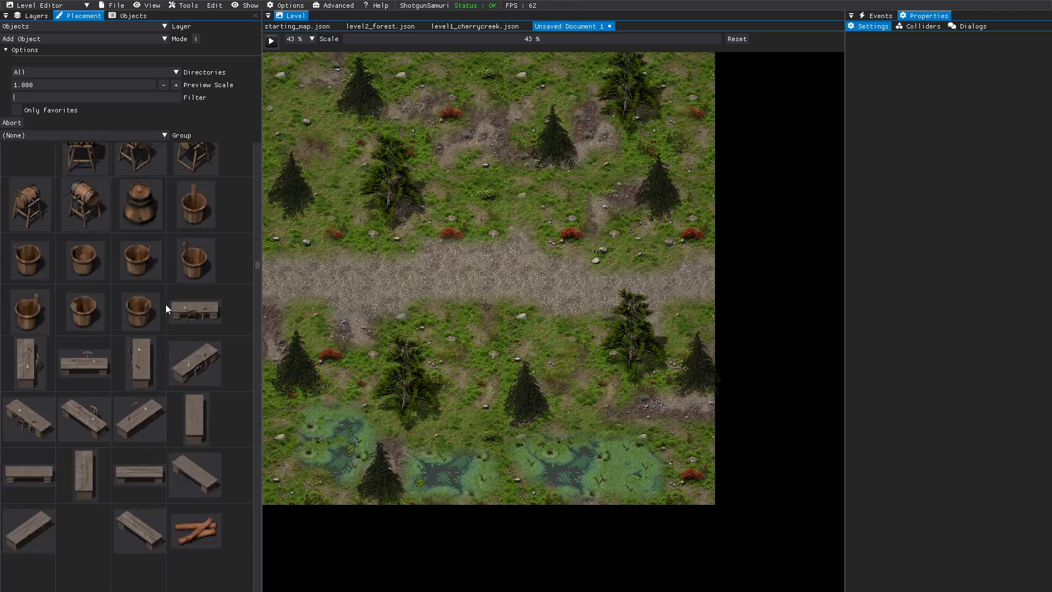
scroll(166, 304, "down", 10)
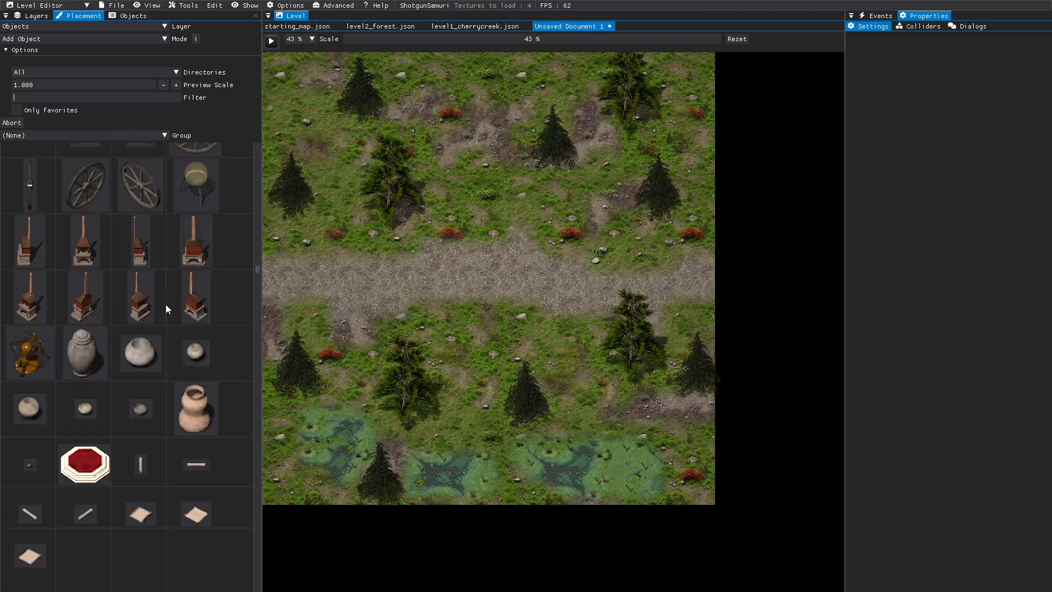
Place two hanging wheels in different orientations in the grass along the upper edge of the gravel road, near the middle.
scroll(166, 304, "up", 2)
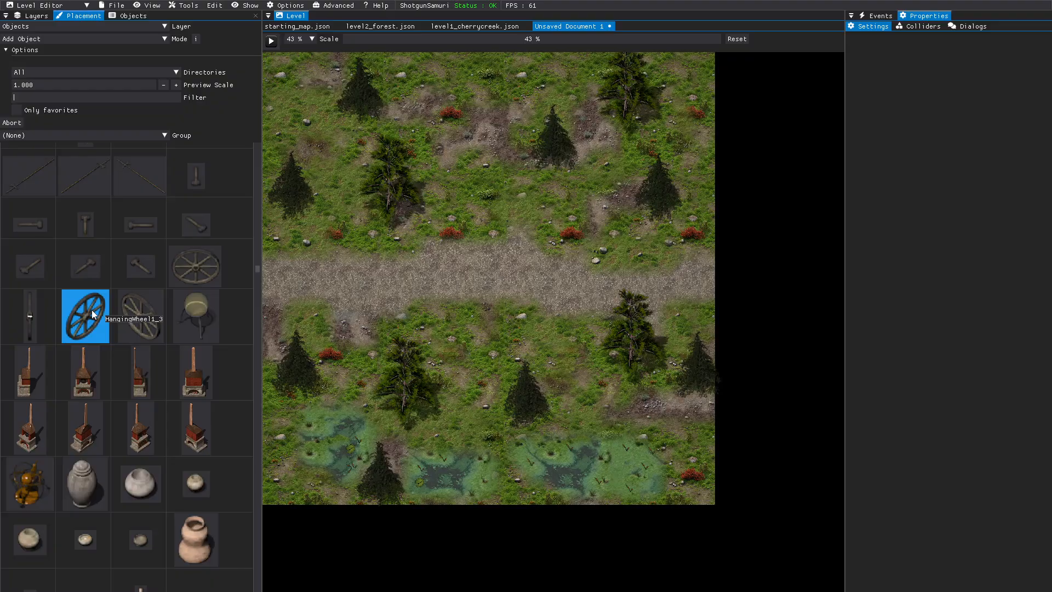
left_click(186, 275)
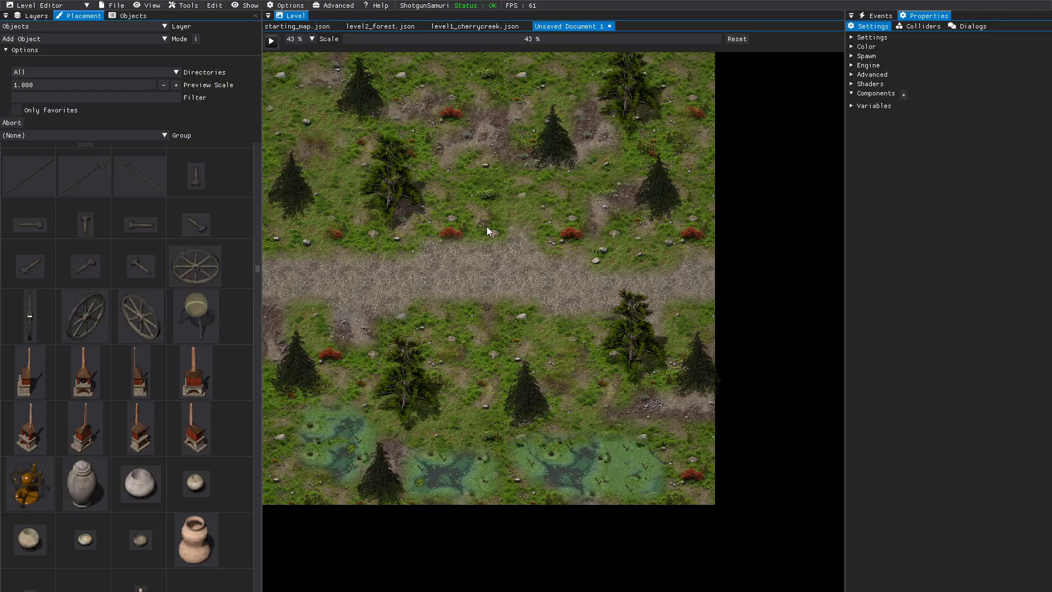
left_click(509, 230)
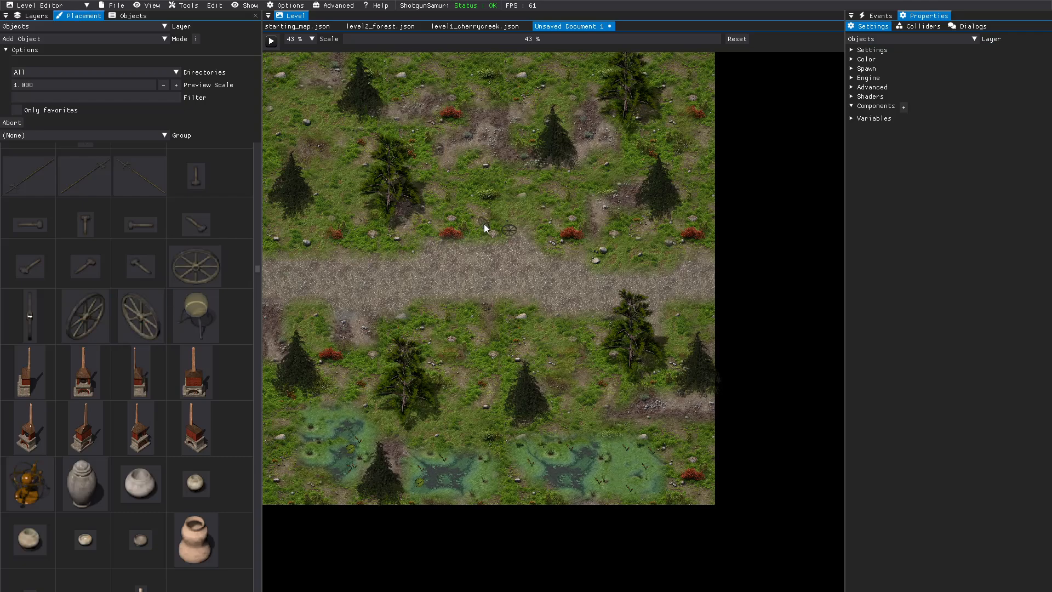
left_click(481, 240)
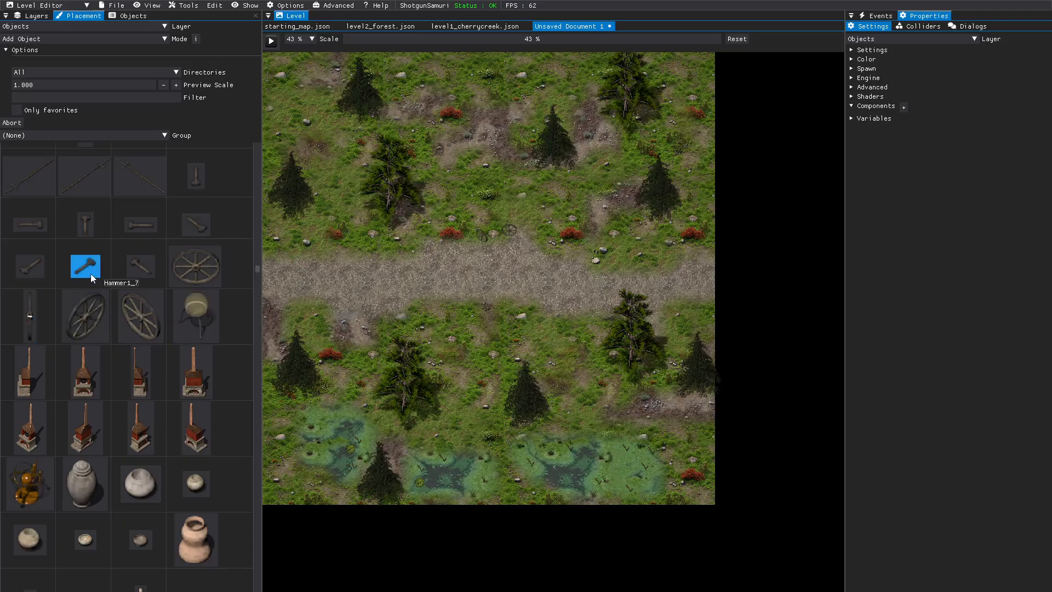
Place a WagonWheelRim1 at the road's upper edge beside the hanging wheels, and another wheel farther up in the grass.
scroll(101, 346, "down", 1)
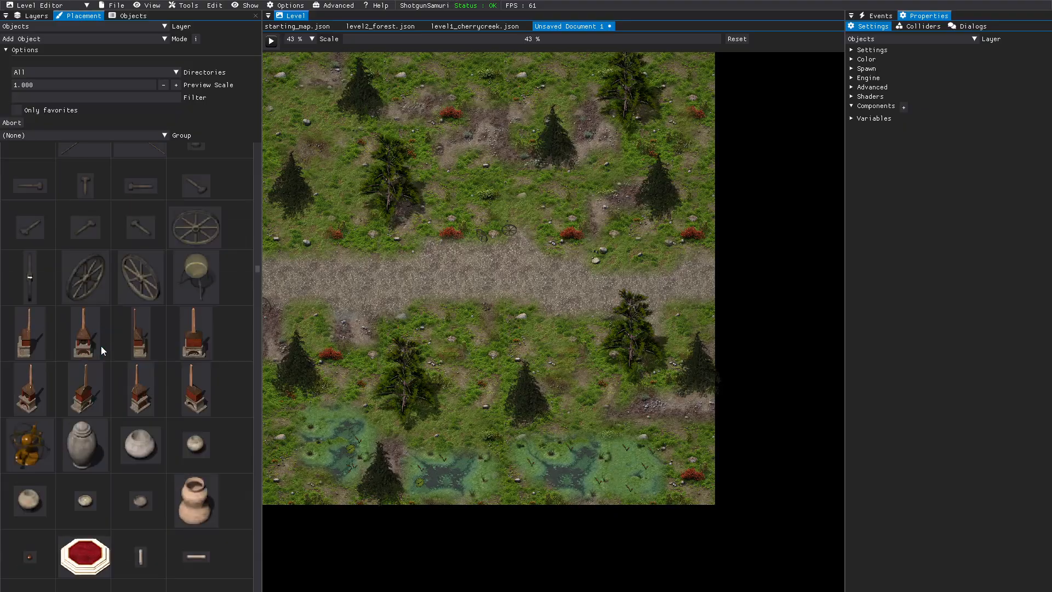
scroll(100, 344, "down", 10)
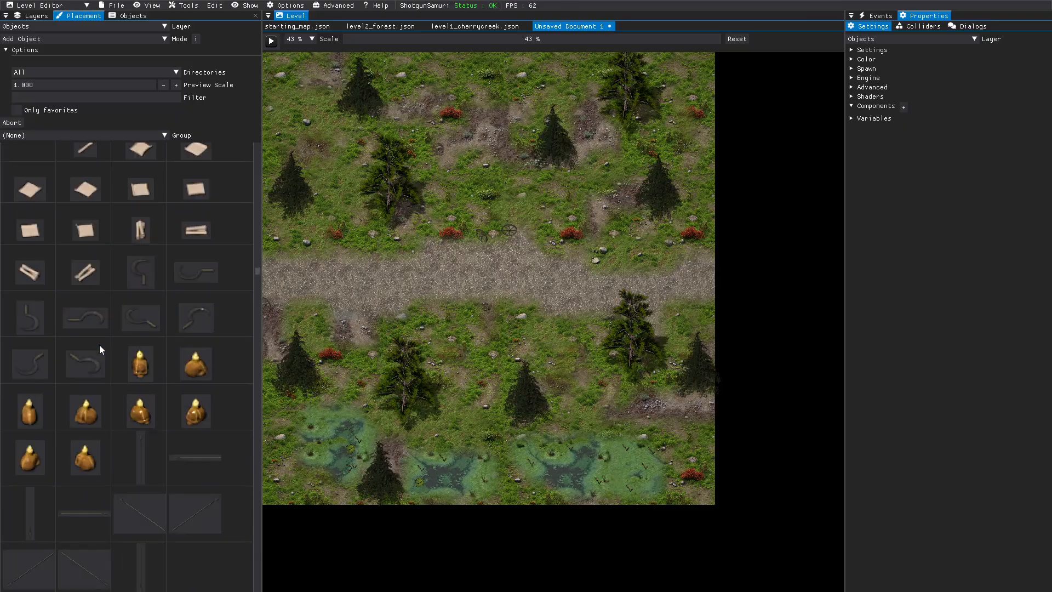
scroll(99, 344, "down", 10)
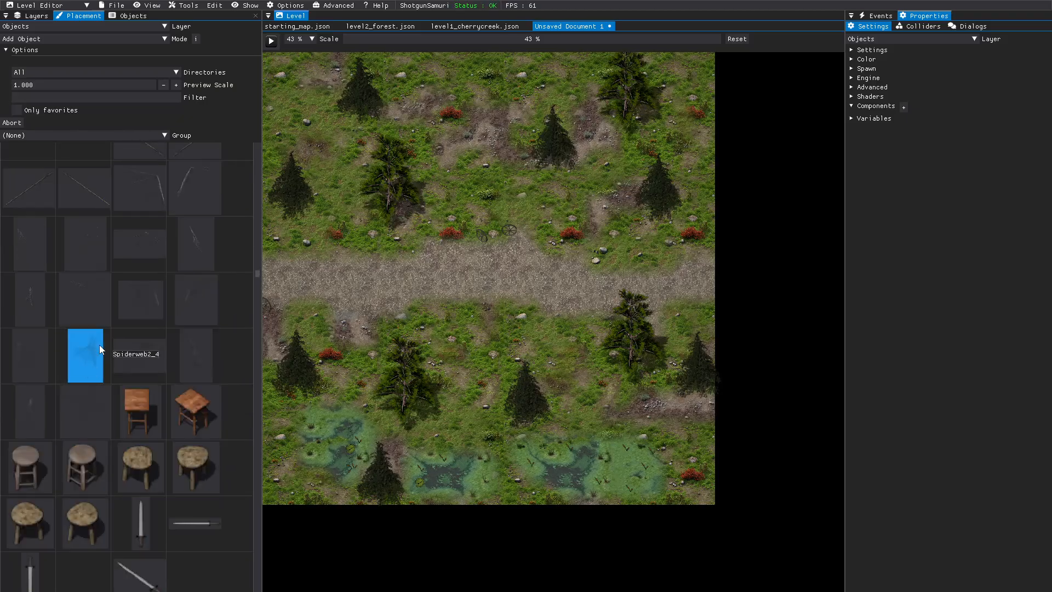
scroll(100, 345, "down", 10)
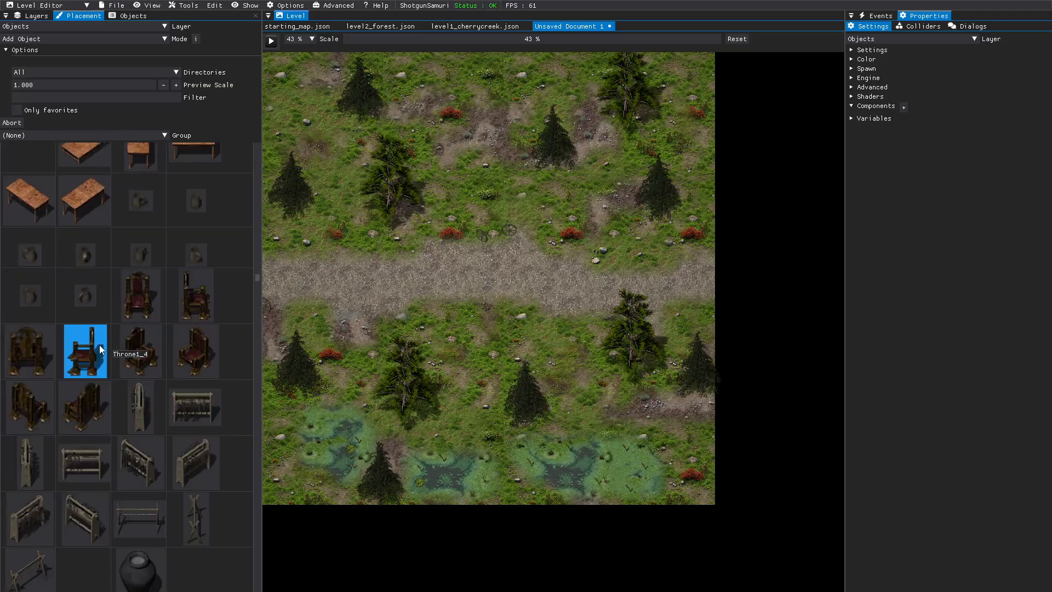
scroll(100, 344, "down", 5)
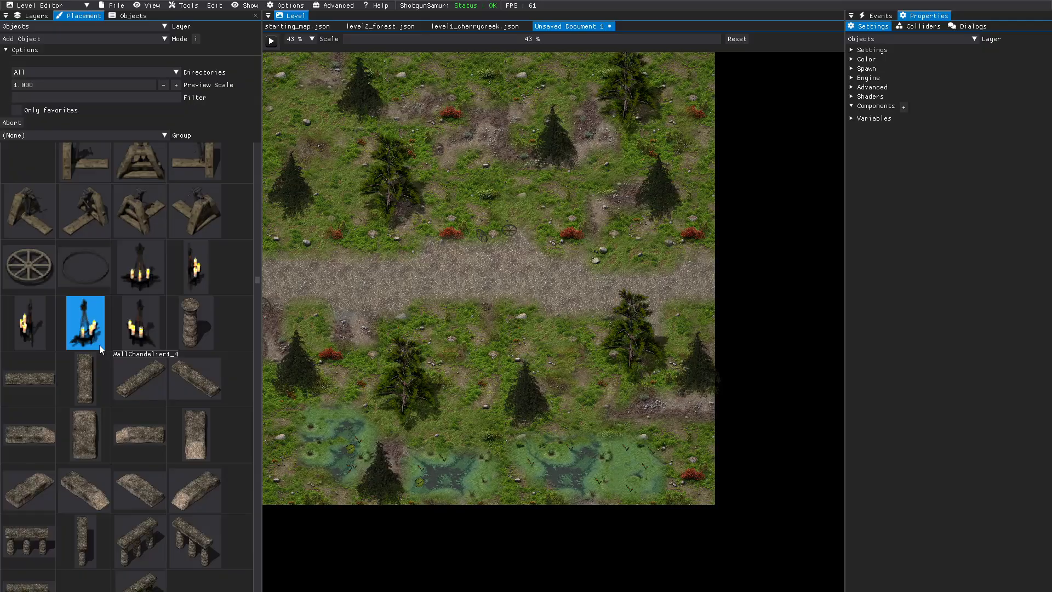
left_click(82, 282)
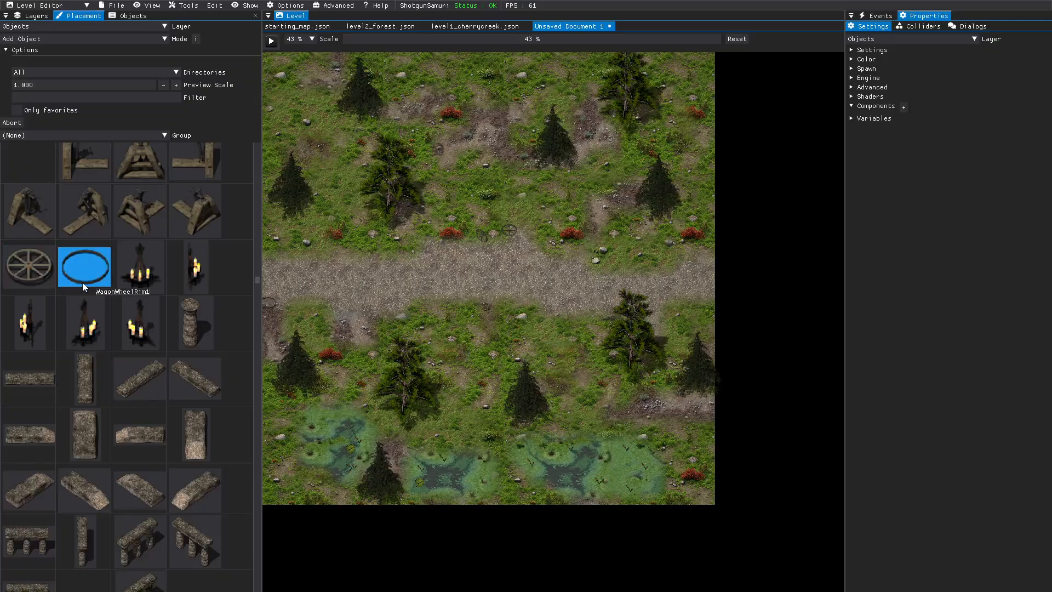
left_click(528, 242)
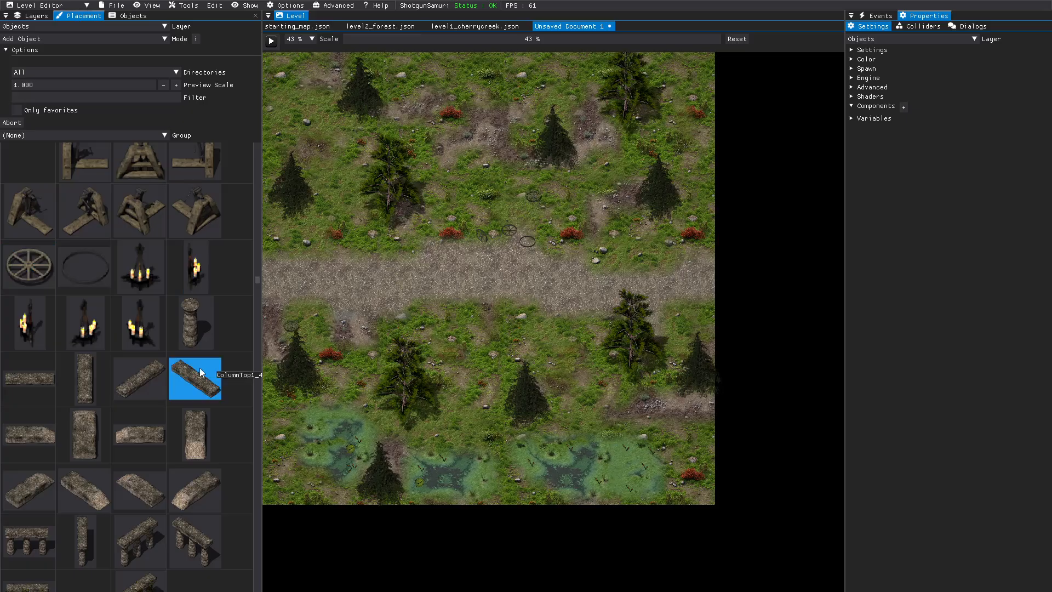
Place a Cart3_05 cart in the grass above the road, beside the loose wheels and the wheel rim.
scroll(186, 365, "down", 3)
scroll(185, 365, "down", 10)
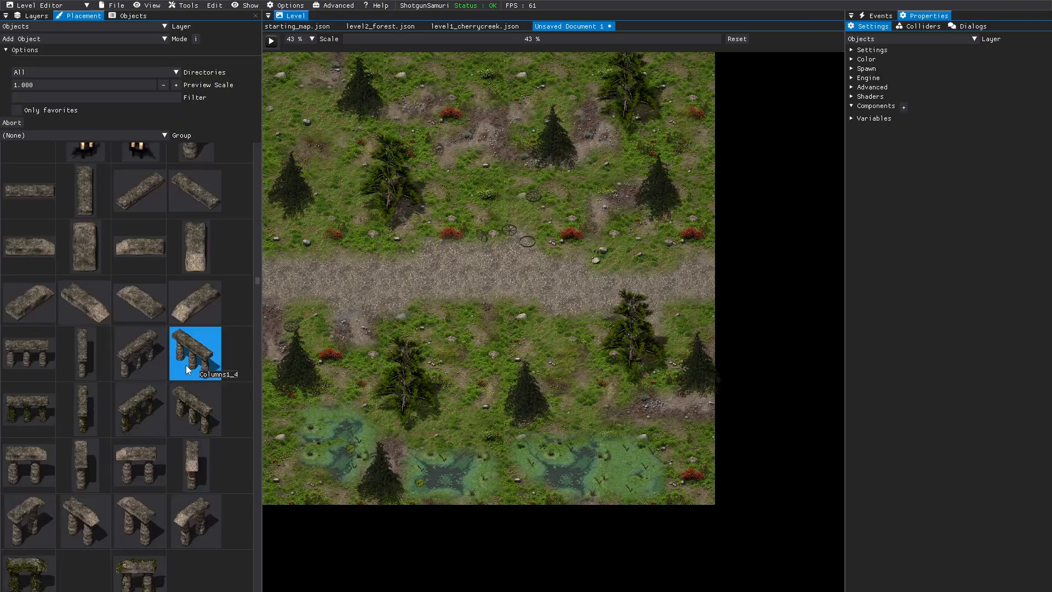
scroll(186, 365, "down", 4)
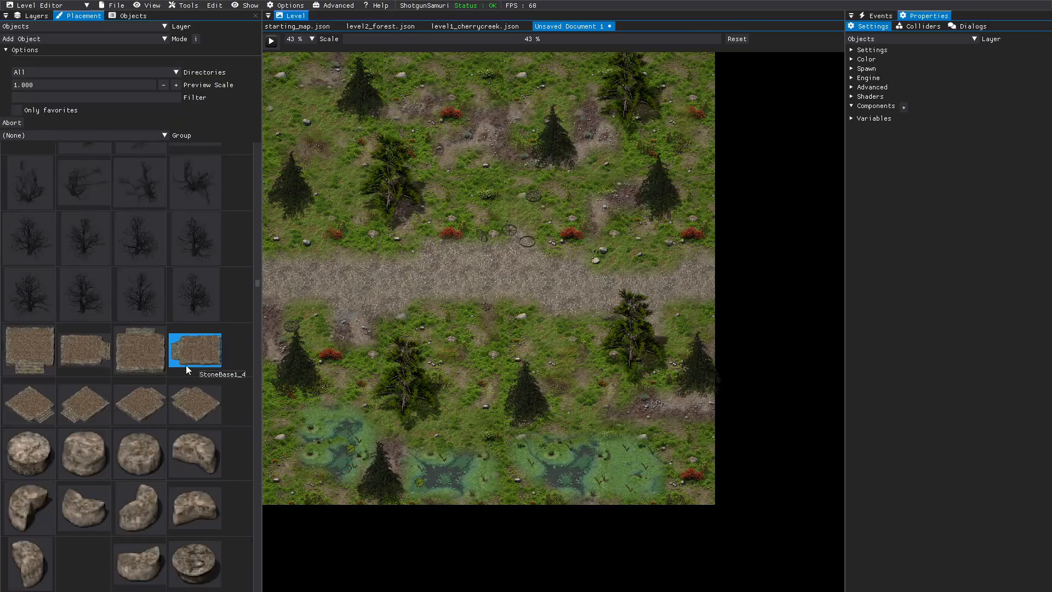
scroll(186, 365, "down", 6)
scroll(186, 365, "down", 10)
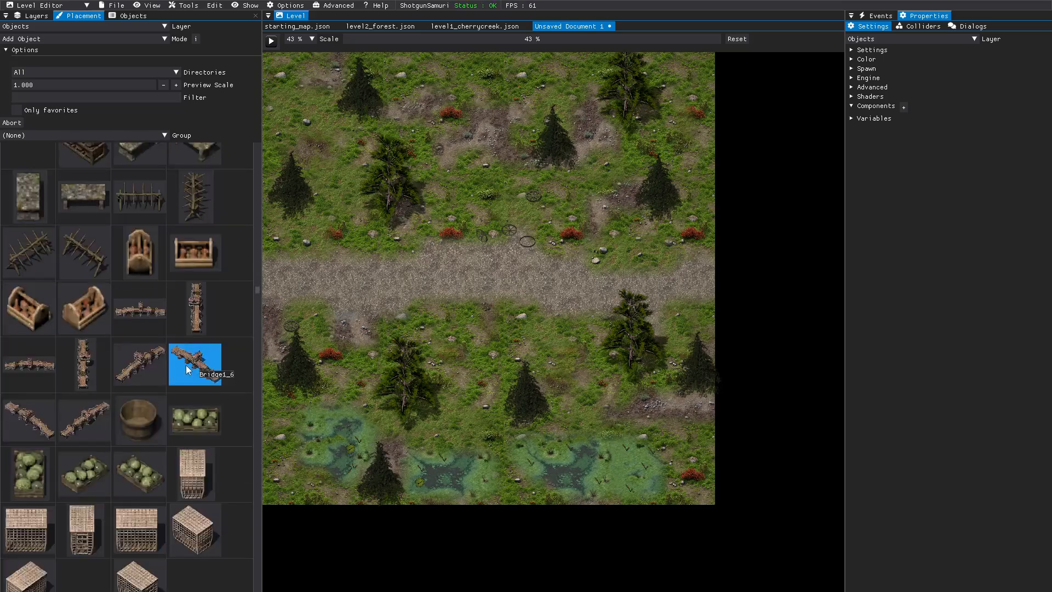
scroll(187, 368, "down", 4)
scroll(187, 370, "down", 4)
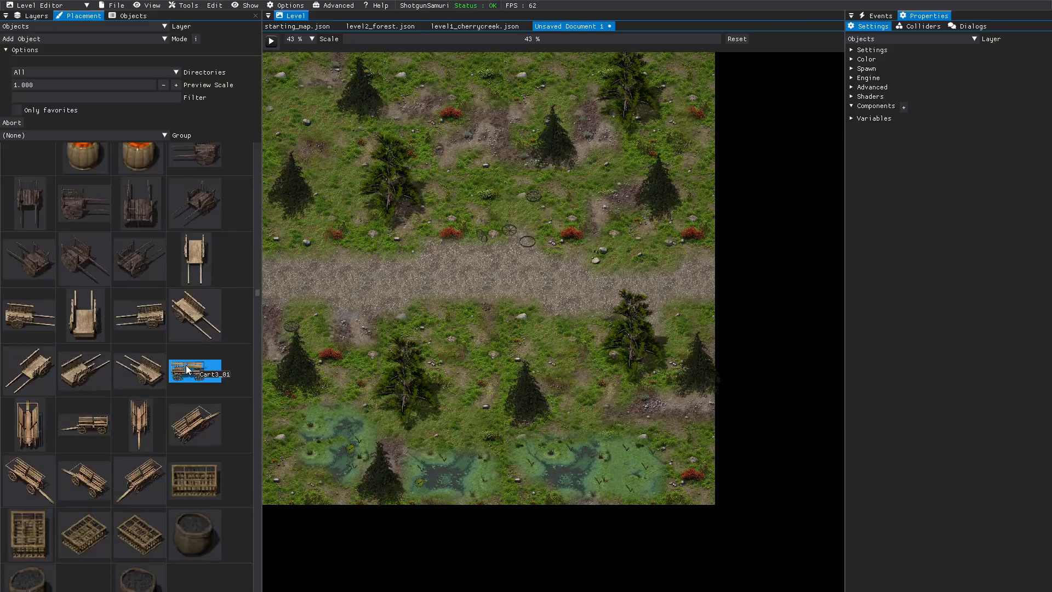
scroll(187, 370, "down", 1)
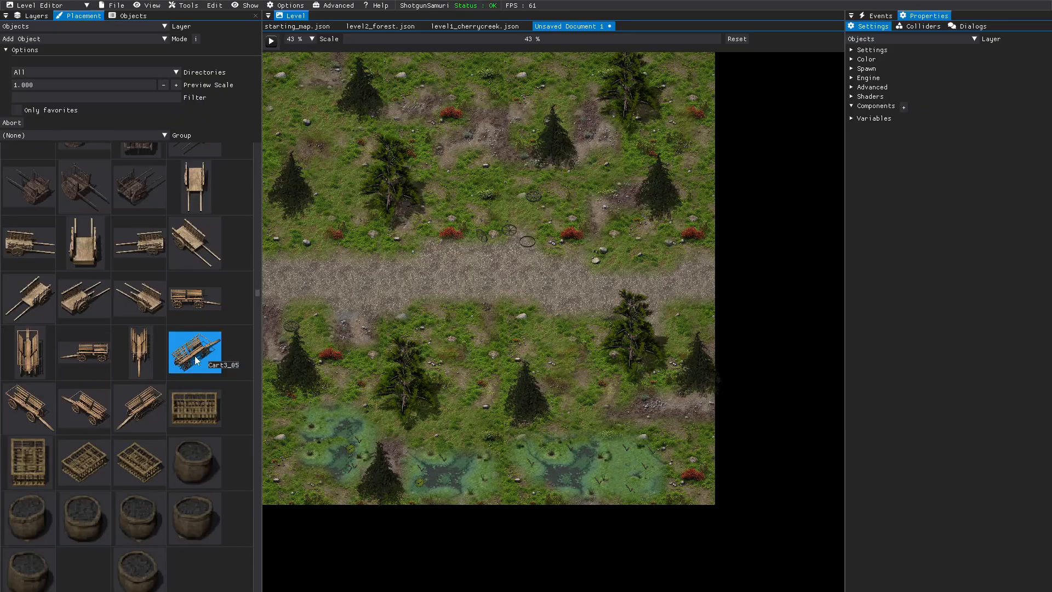
left_click_drag(187, 370, 532, 238)
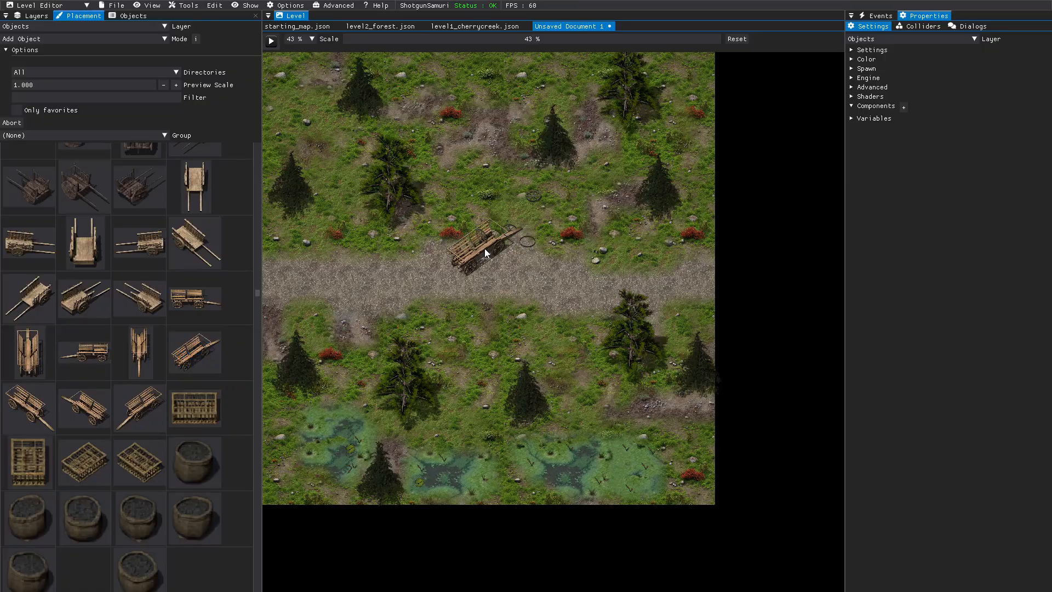
left_click_drag(486, 267, 448, 248)
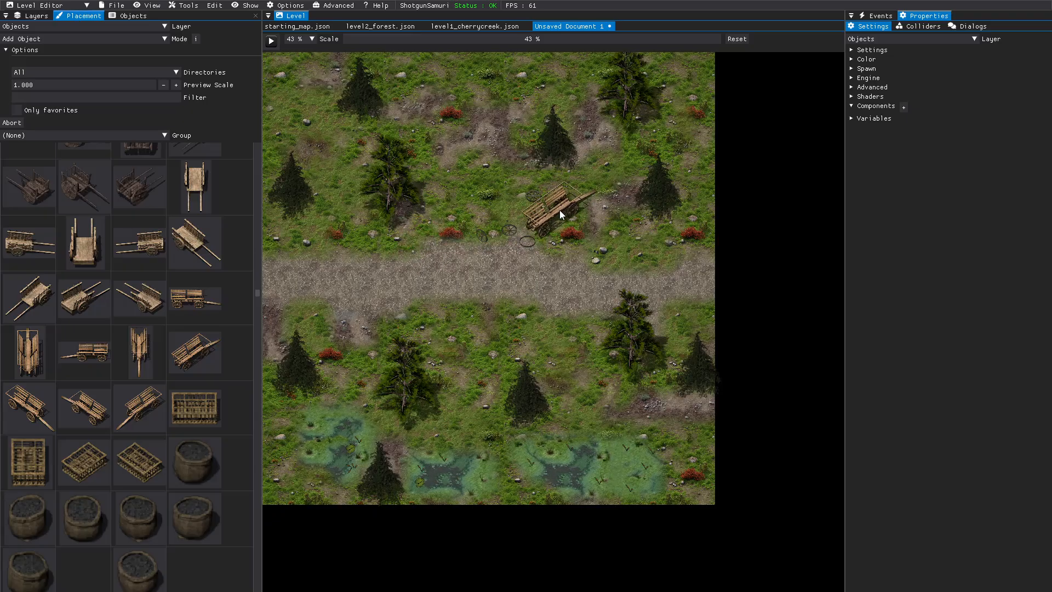
left_click(561, 212)
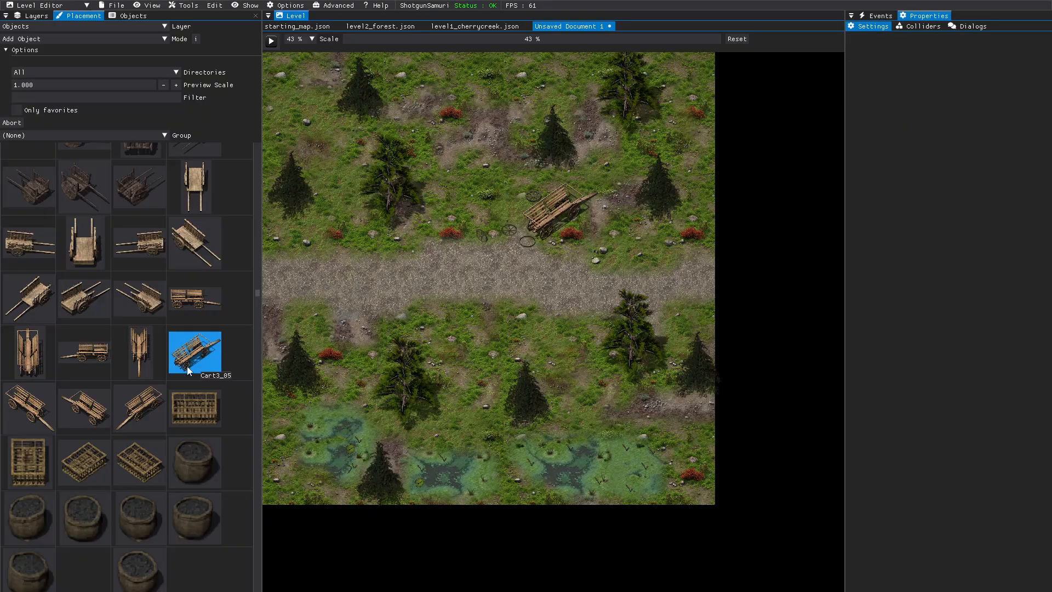
scroll(188, 362, "down", 4)
scroll(187, 371, "down", 2)
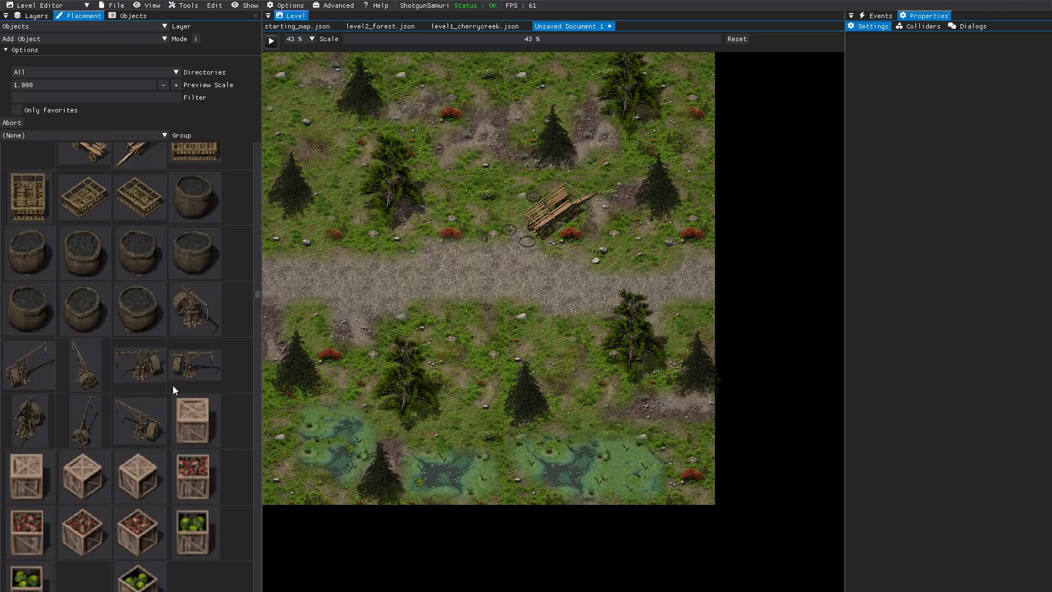
left_click(192, 366)
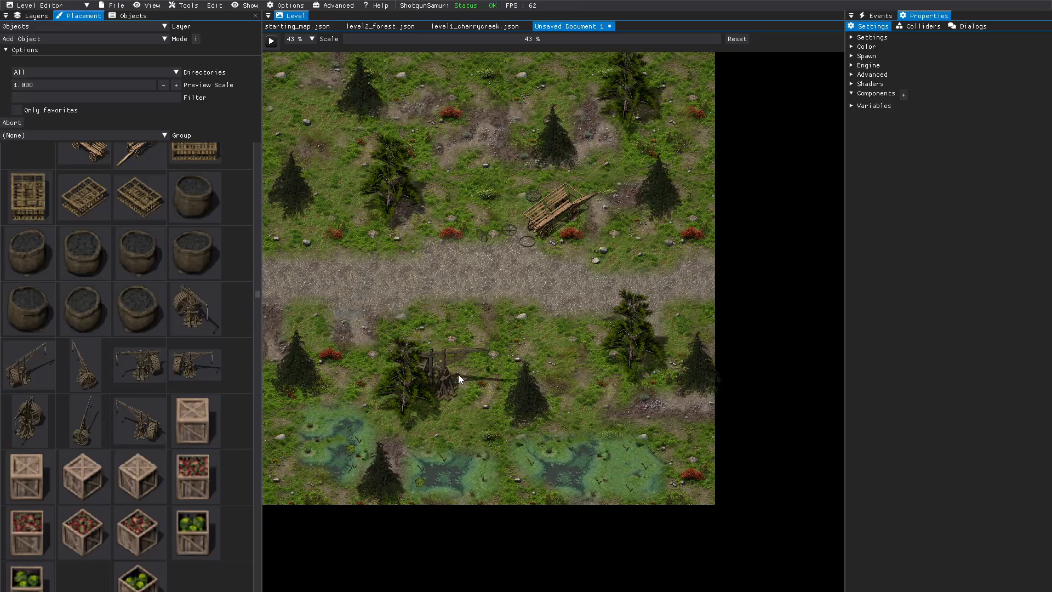
key("Escape")
Place a Ladder2_3 ladder diagonally in the grass just left of the cart.
scroll(110, 352, "down", 6)
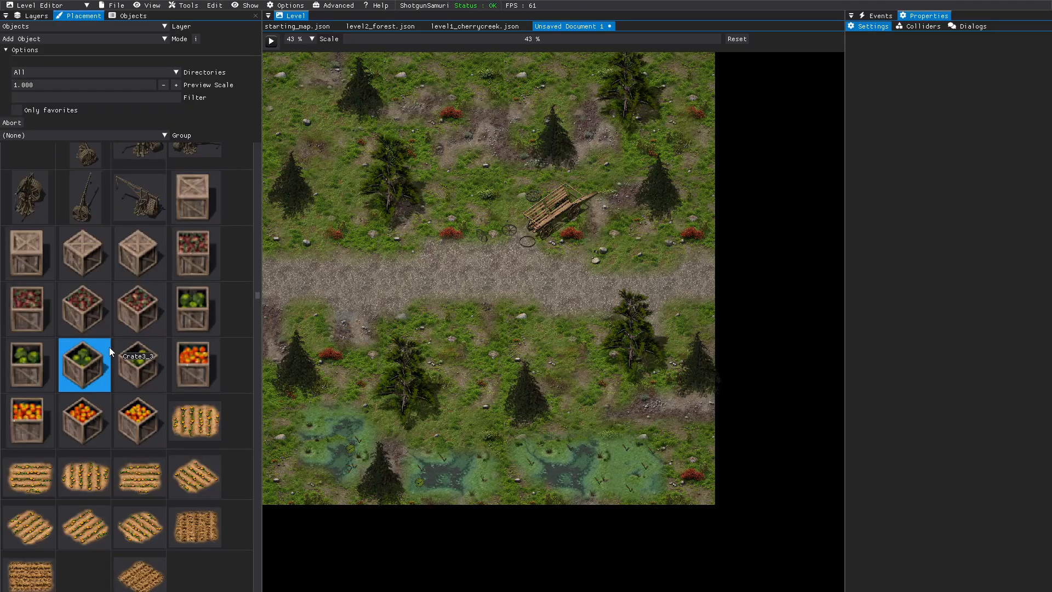
scroll(109, 347, "down", 15)
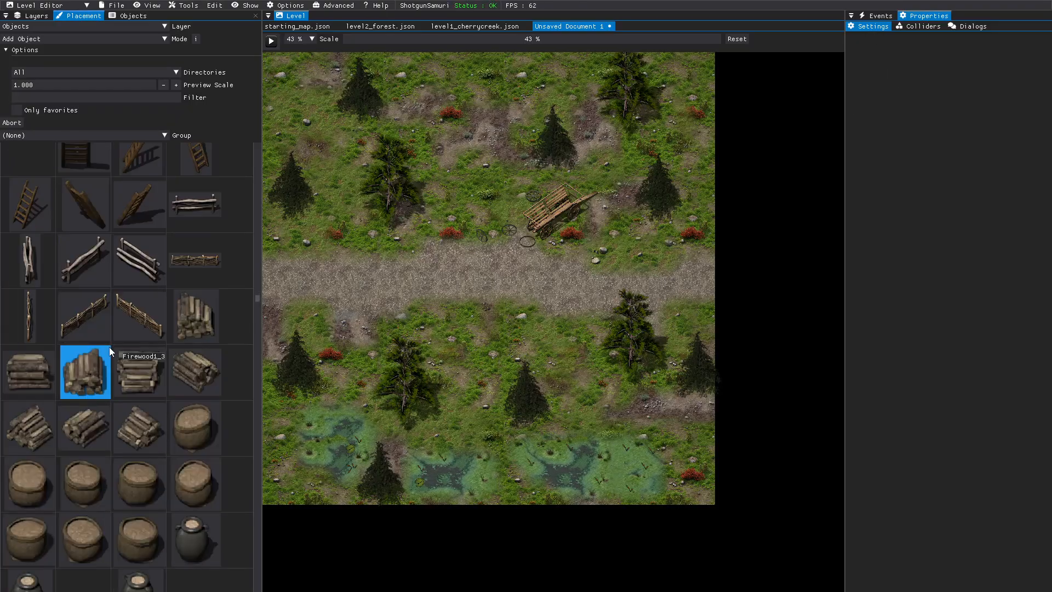
scroll(110, 347, "down", 1)
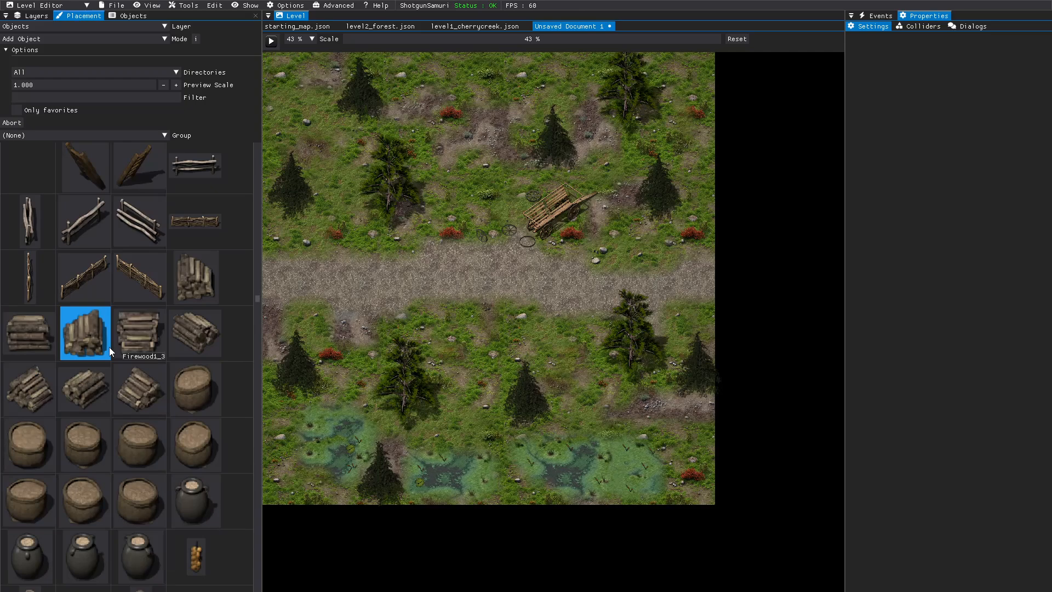
scroll(109, 350, "down", 8)
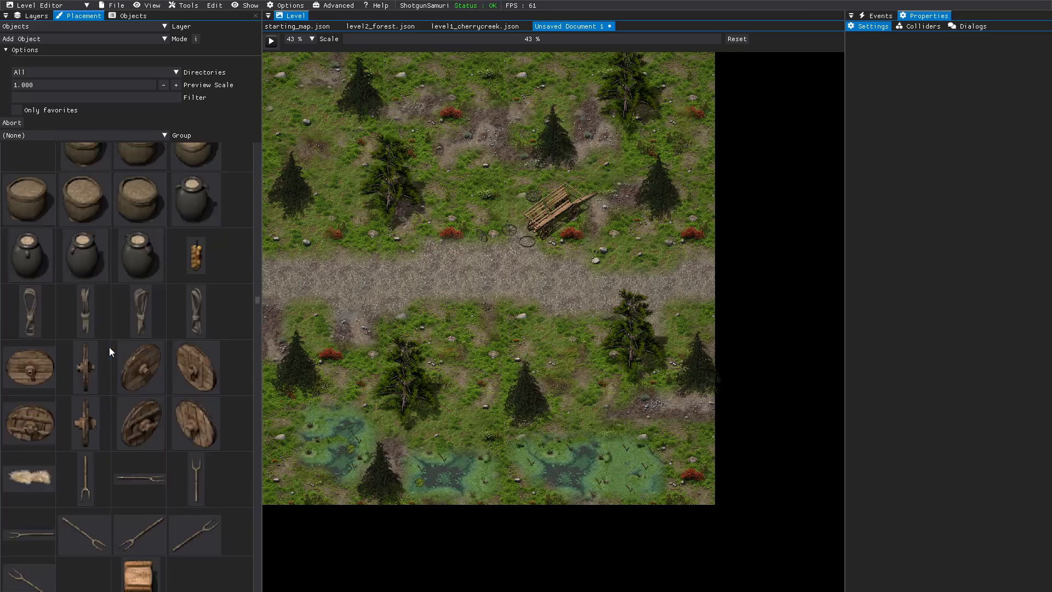
scroll(110, 347, "down", 7)
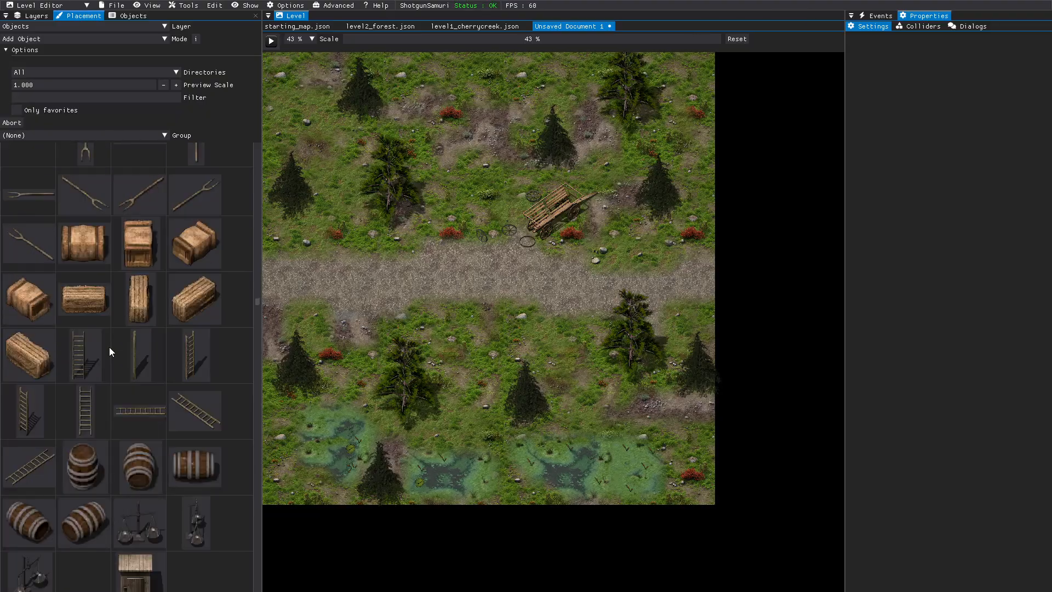
scroll(110, 347, "down", 3)
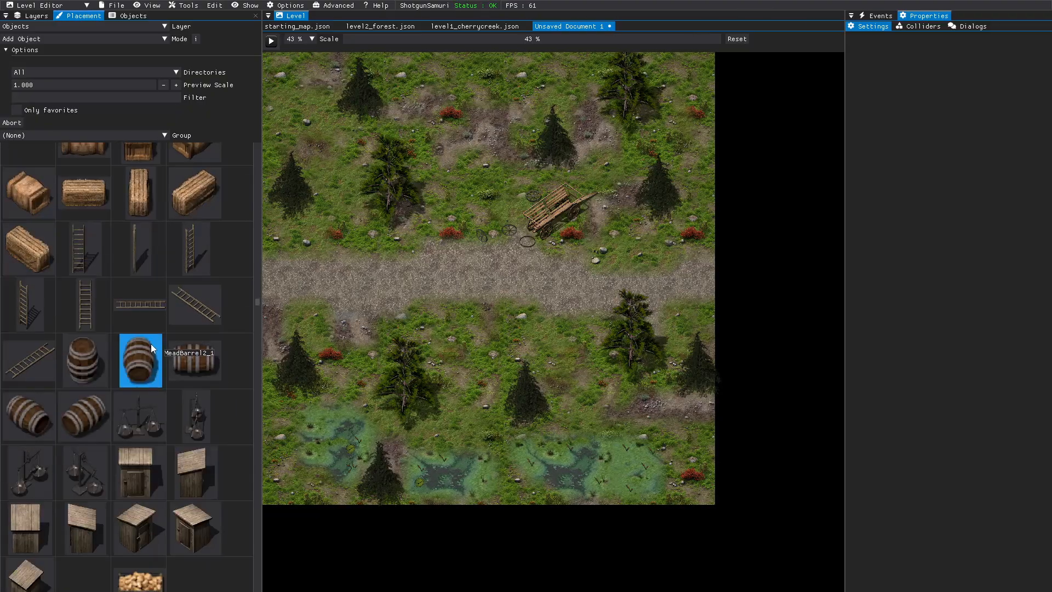
left_click(200, 314)
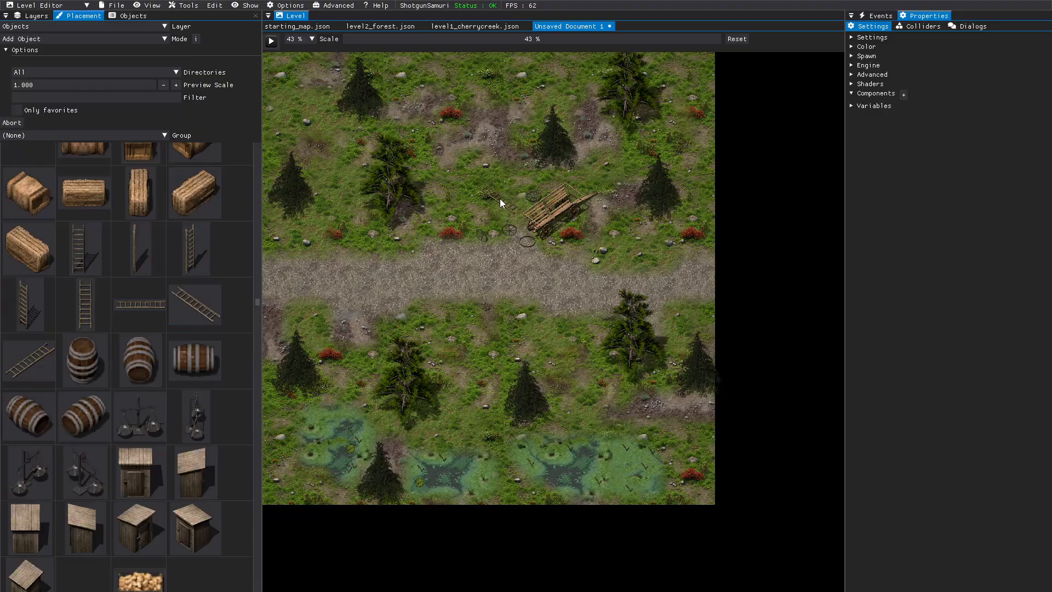
left_click(499, 196)
right_click(485, 205)
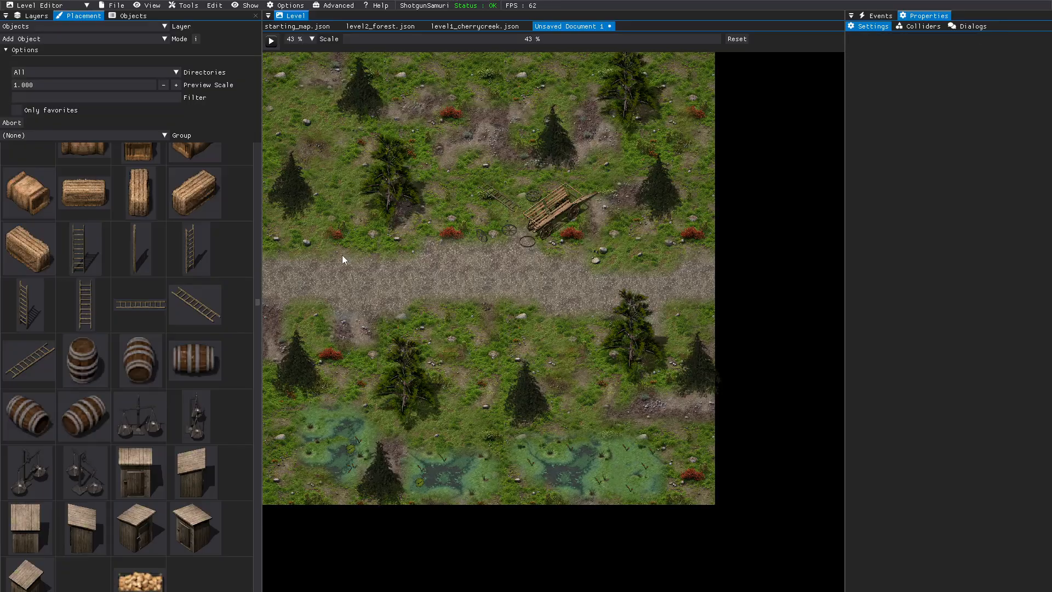
Place a small cluster of three mead barrels left of the cart, below the ladder.
left_click(135, 370)
left_click(478, 214)
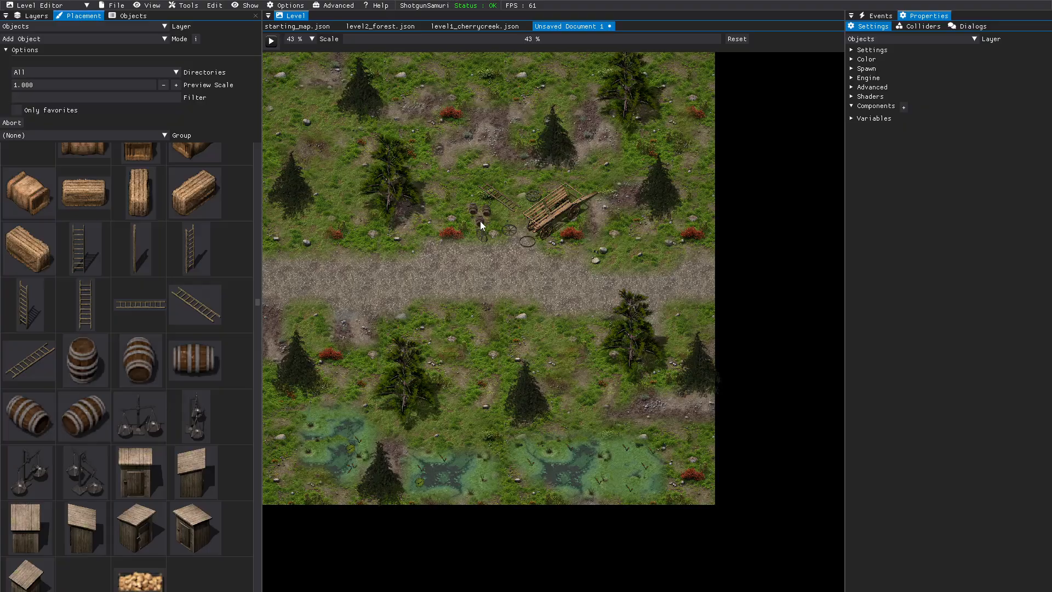
left_click(190, 367)
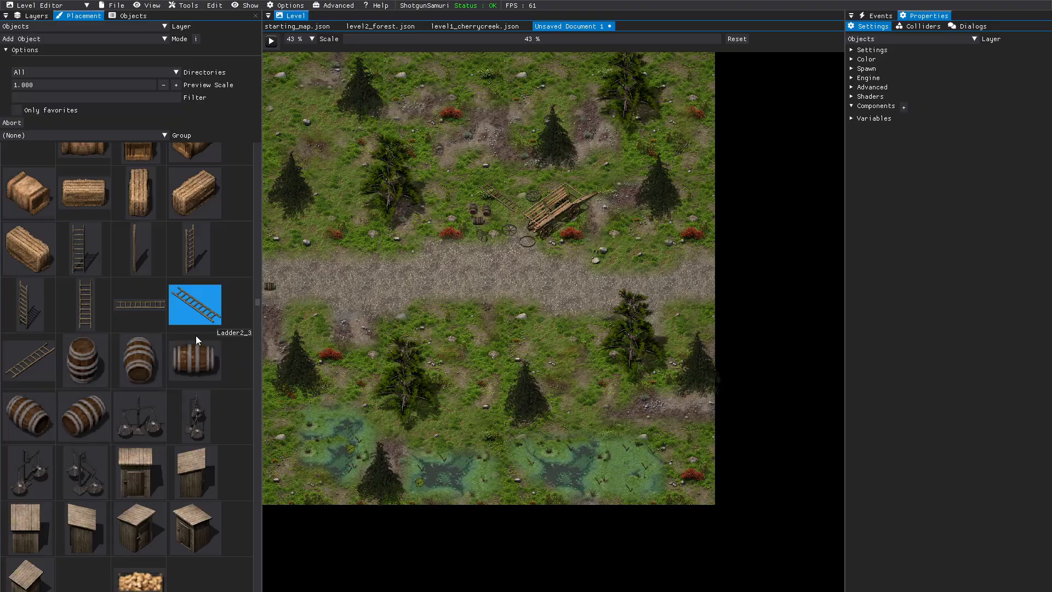
Browse the object library down to the wagons and delete the wooden cart in the grass above the road.
scroll(161, 422, "down", 5)
scroll(161, 422, "down", 5)
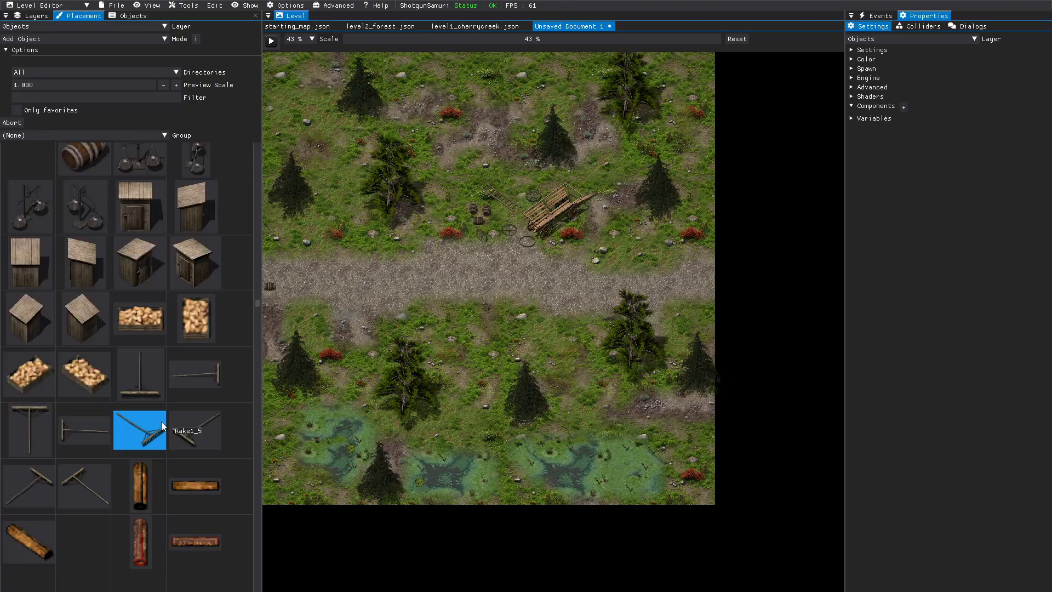
scroll(161, 422, "down", 3)
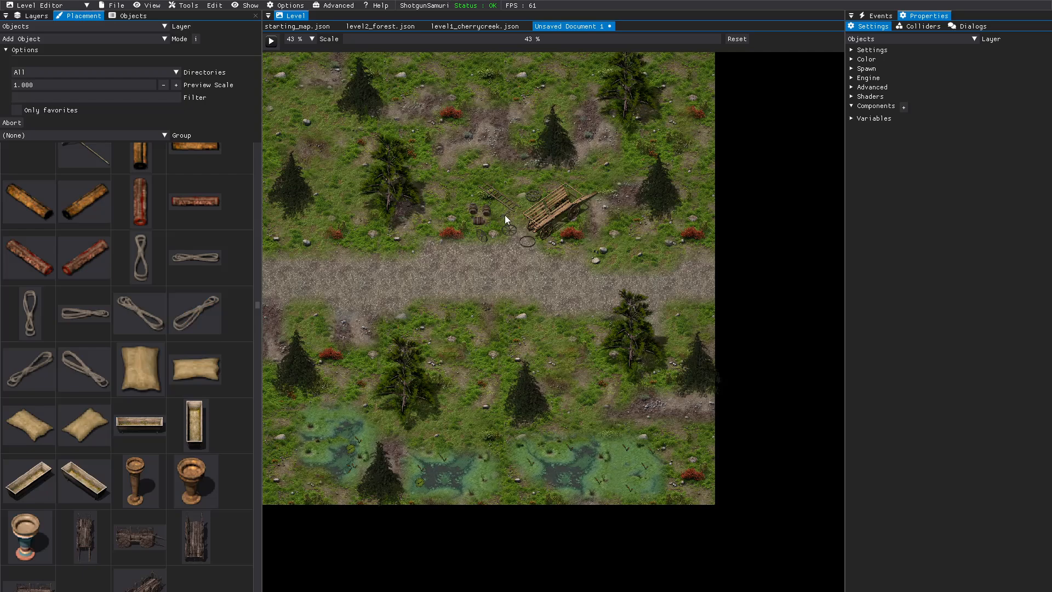
scroll(112, 384, "down", 4)
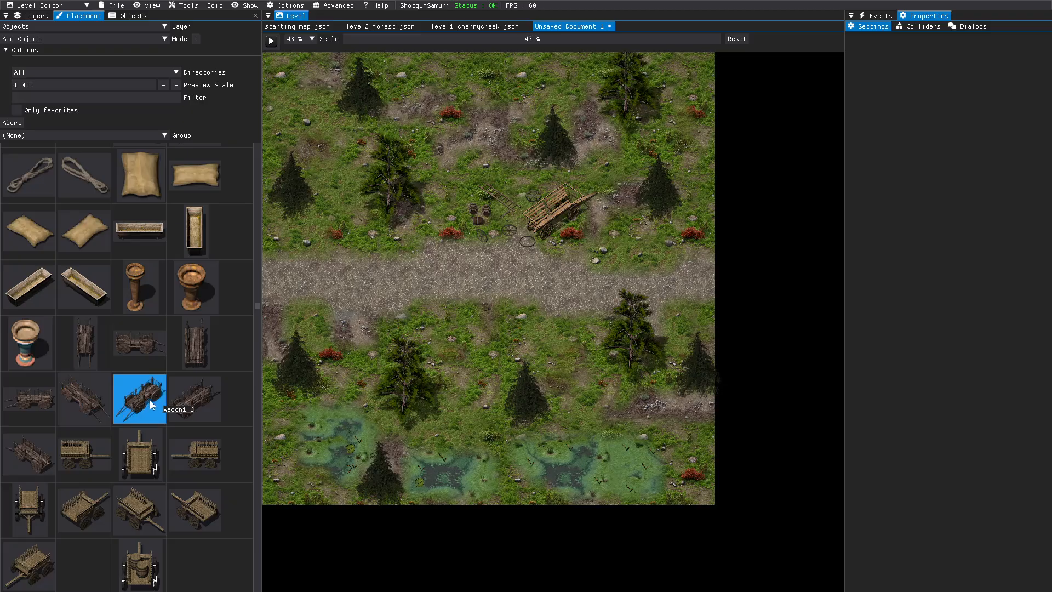
scroll(137, 438, "down", 4)
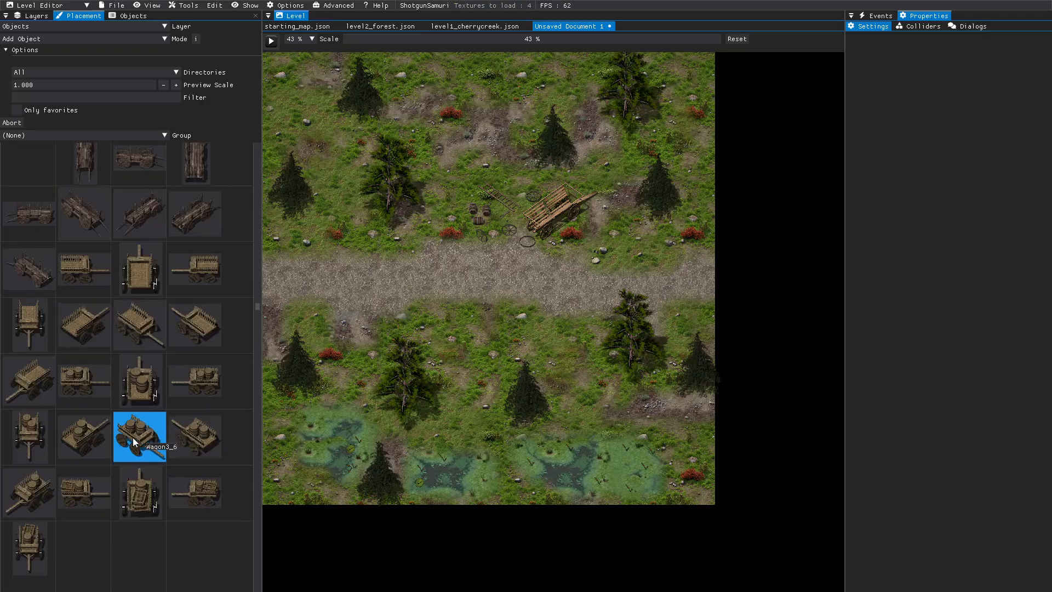
scroll(132, 437, "down", 3)
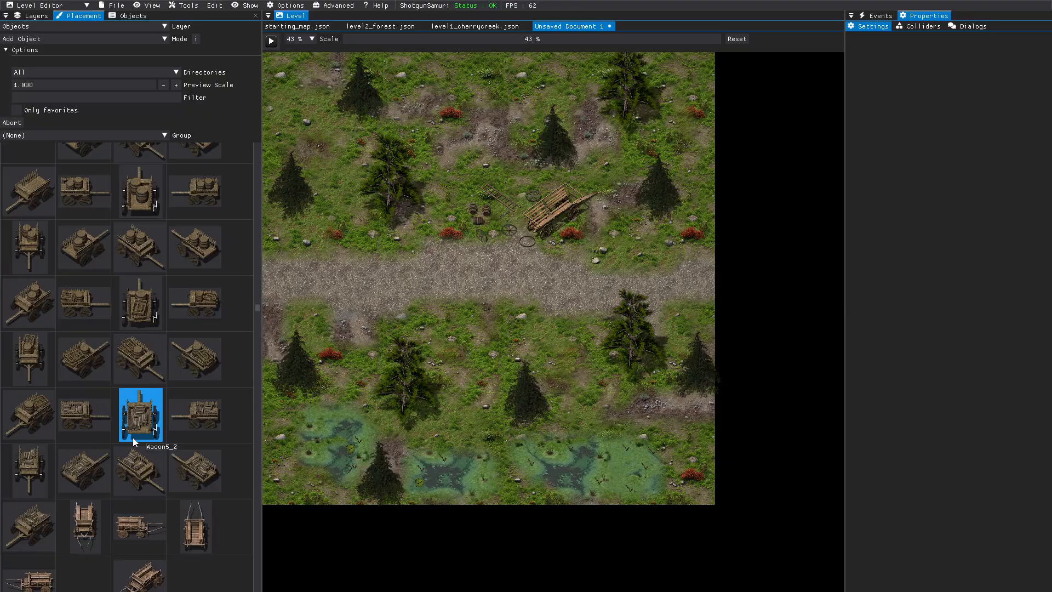
left_click(544, 222)
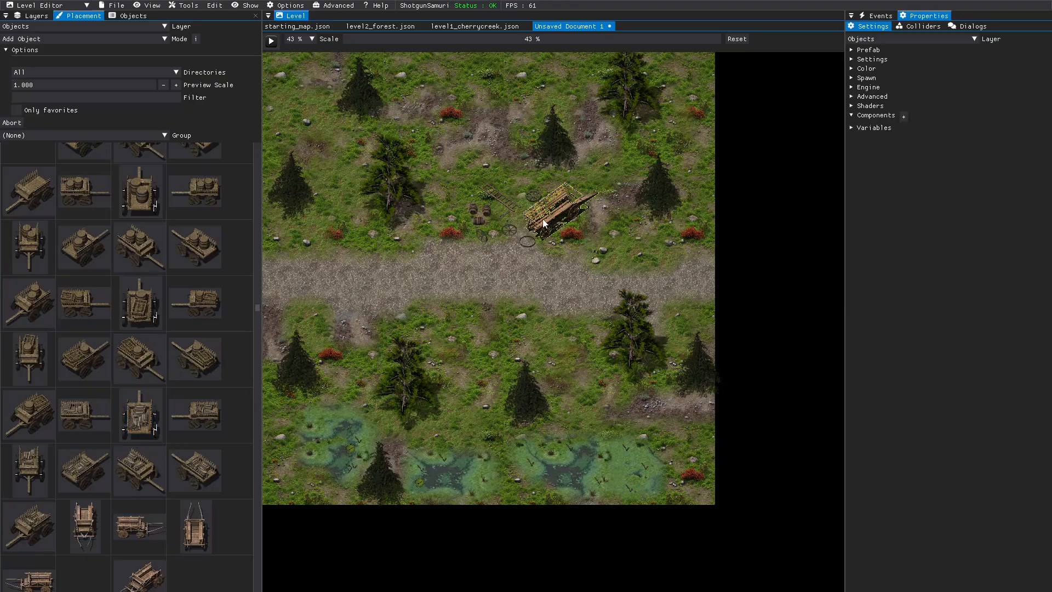
key("Delete")
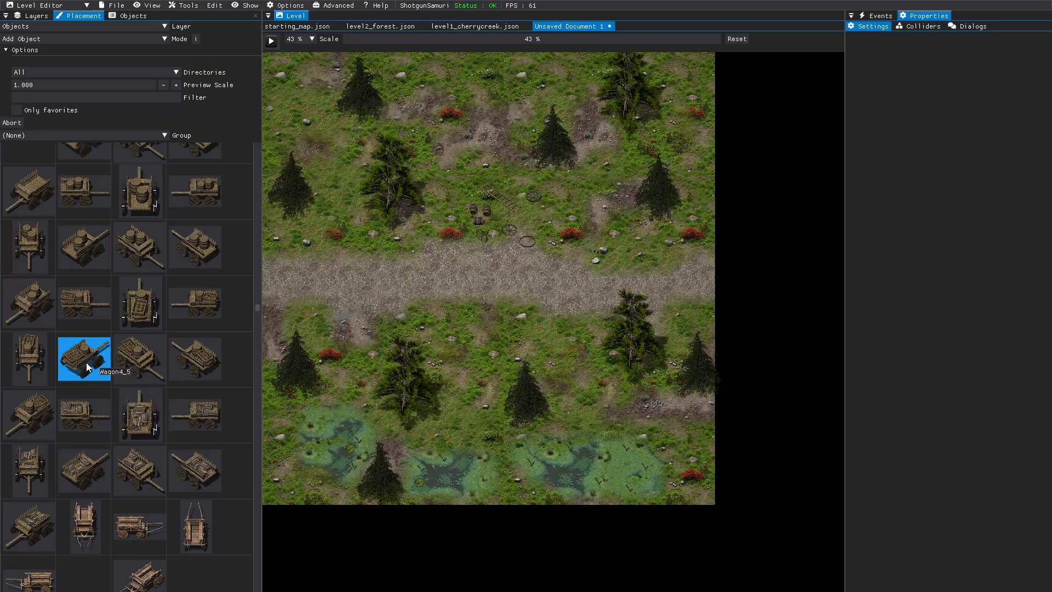
Place a barrel-loaded Wagon3_6 where the cart stood, and move the wheel behind it down to the road's upper edge.
left_click(140, 266)
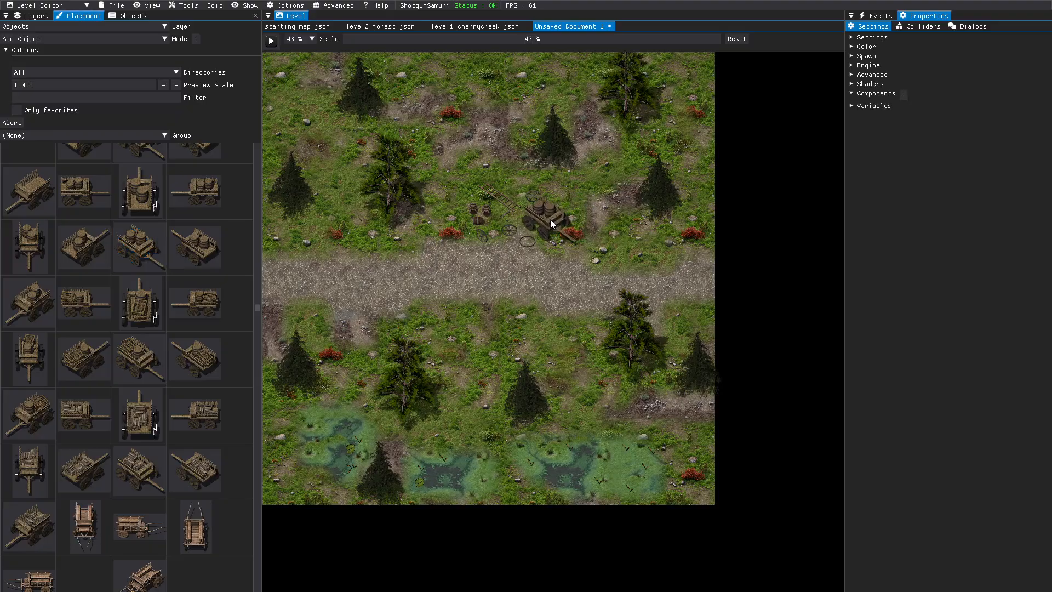
left_click(550, 219)
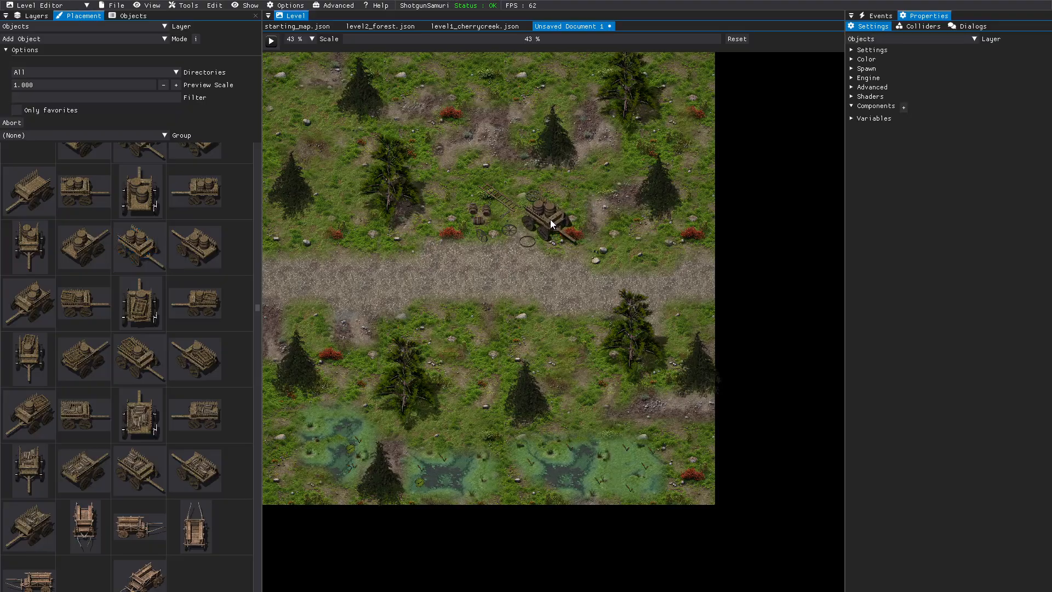
left_click(535, 195)
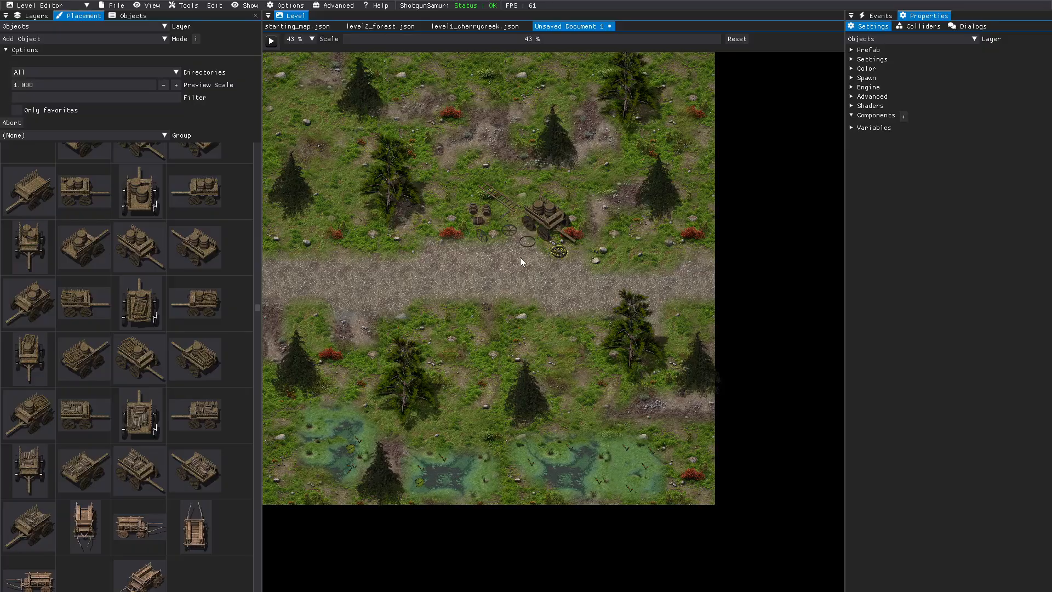
left_click(496, 264)
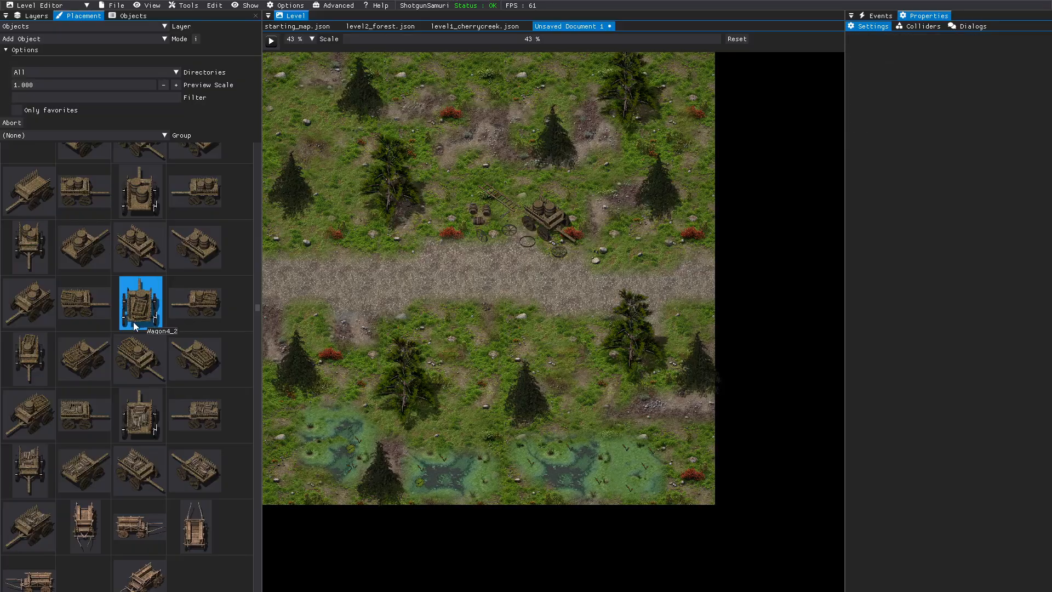
Look through the remaining wagons, water wheels, buildings and building add-ons in the object library.
scroll(133, 321, "down", 5)
scroll(133, 325, "down", 2)
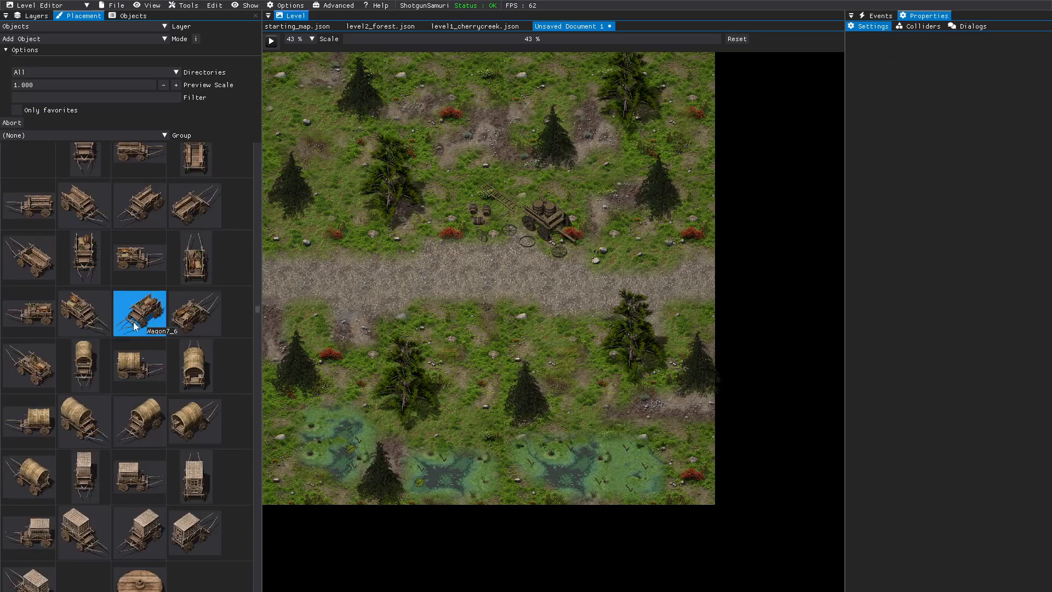
scroll(133, 326, "down", 7)
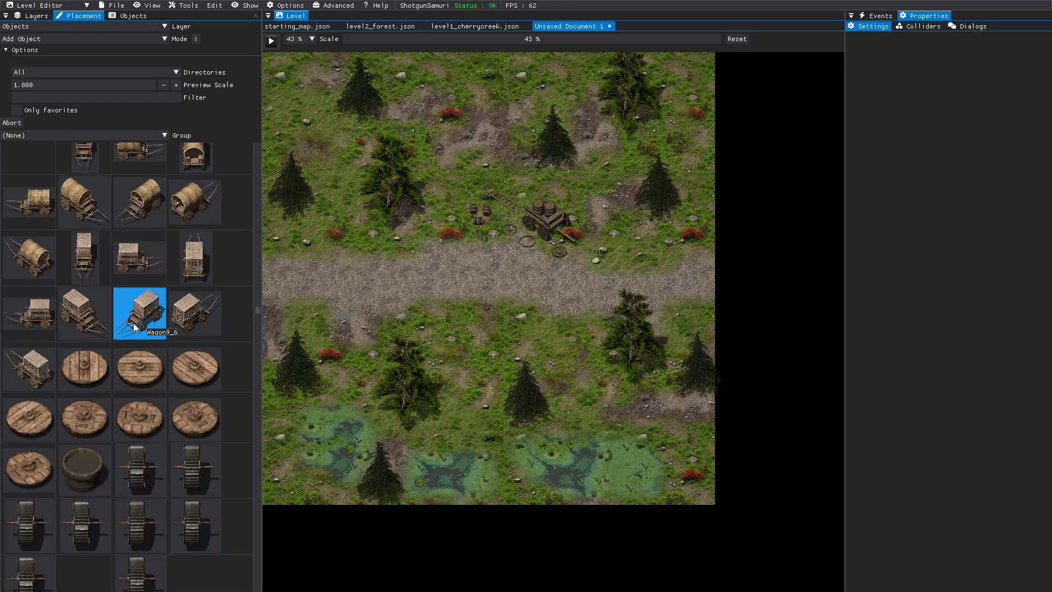
scroll(133, 323, "down", 8)
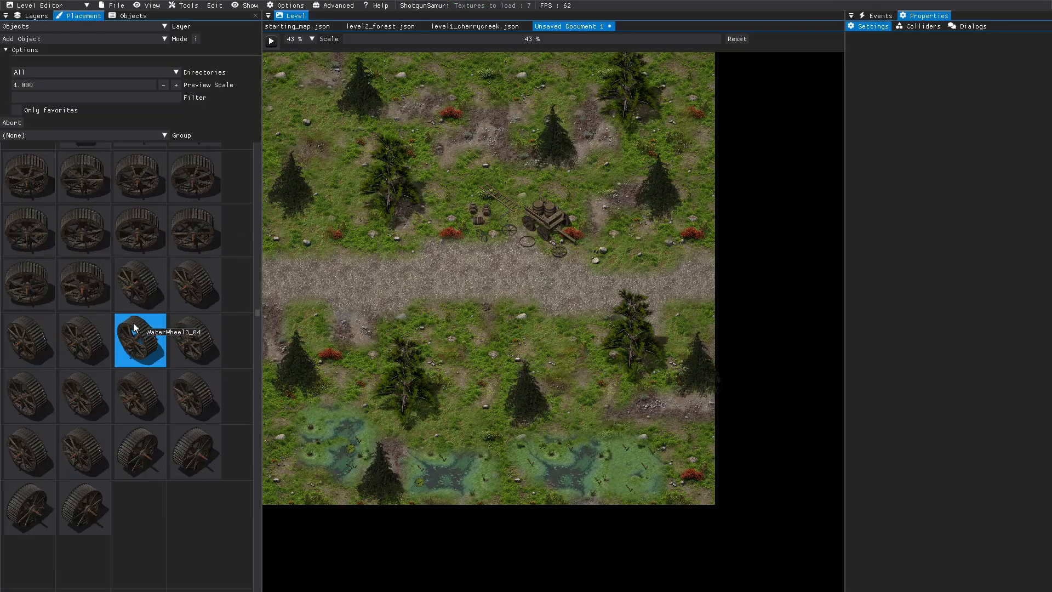
scroll(134, 327, "down", 6)
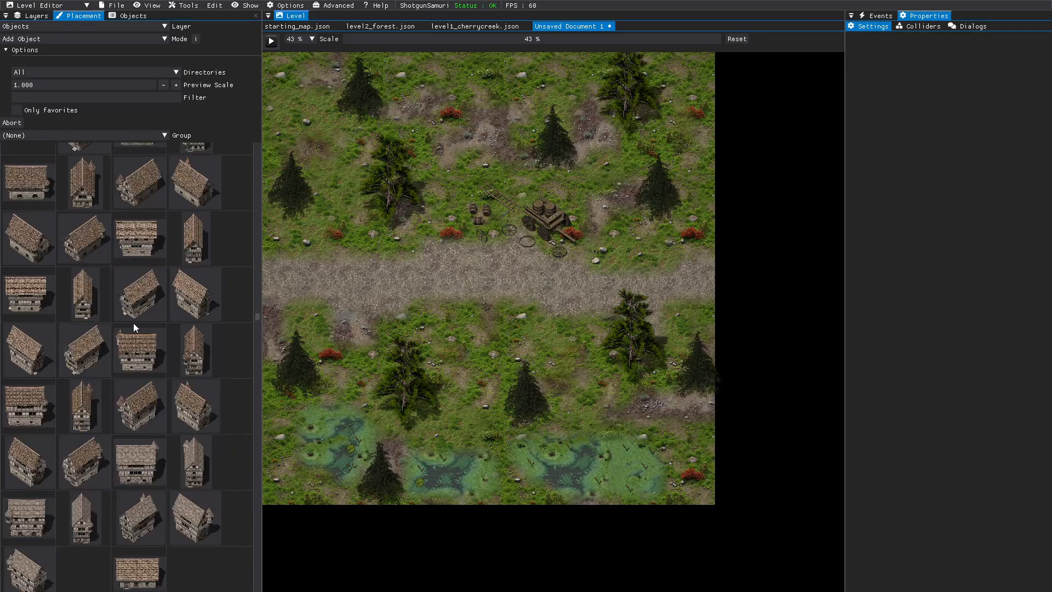
scroll(134, 327, "down", 8)
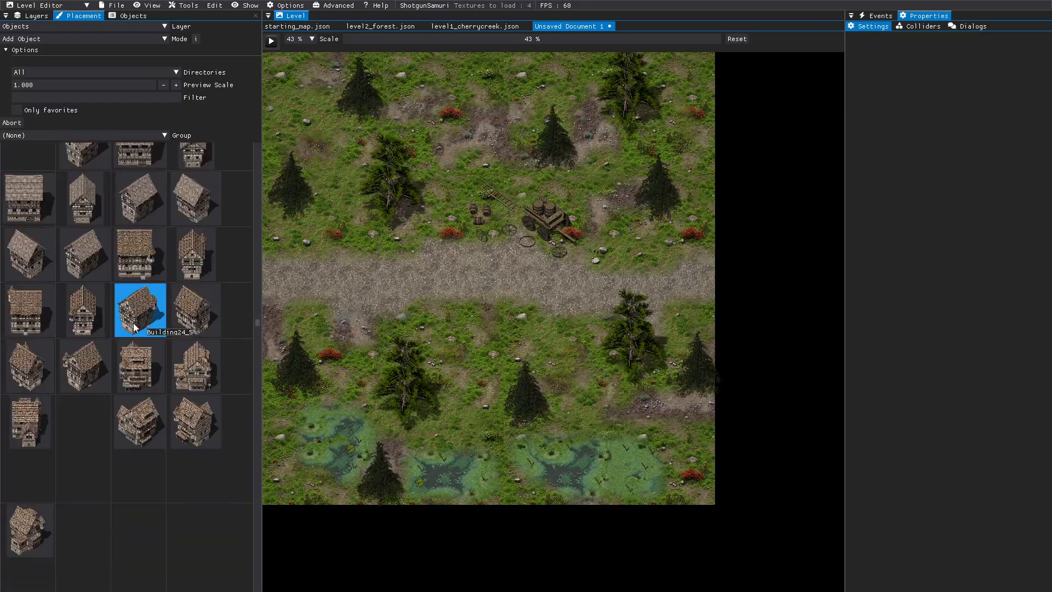
scroll(133, 325, "down", 10)
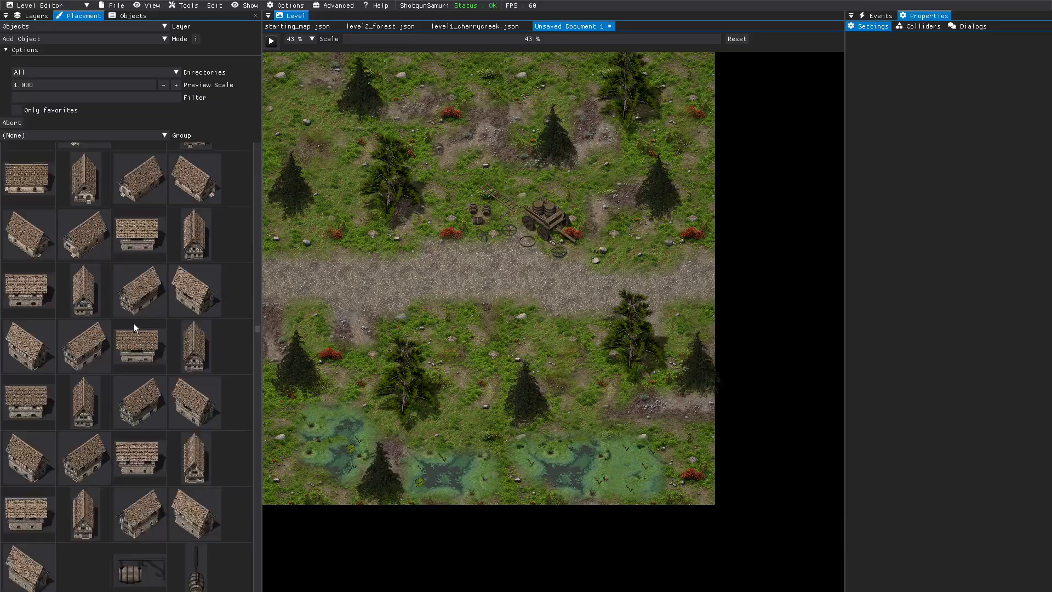
scroll(134, 327, "down", 10)
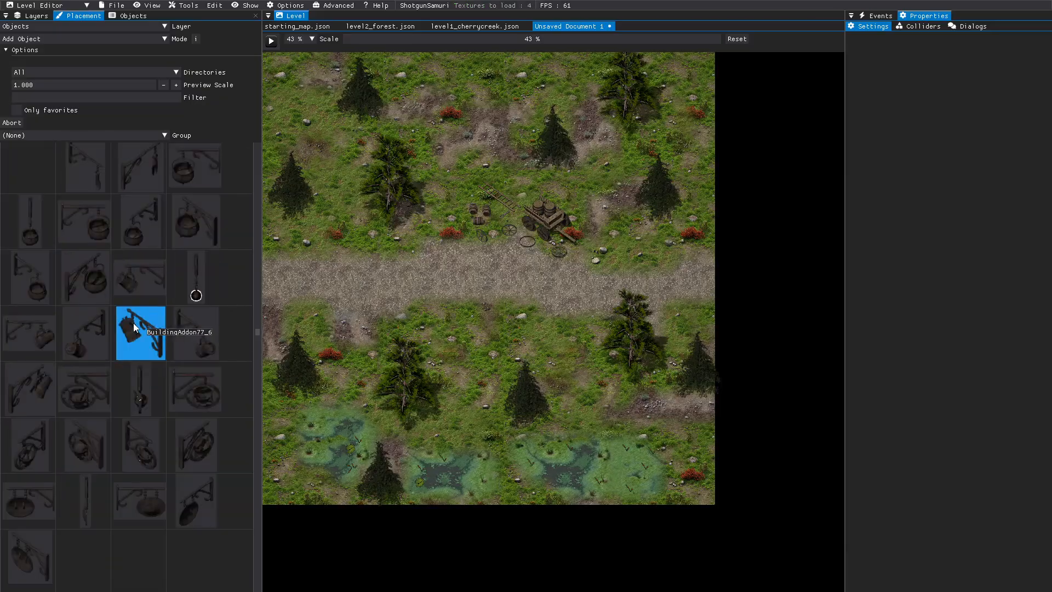
Play-test the level and walk the character from the upper grass down to the gravel road's west end.
left_click(271, 42)
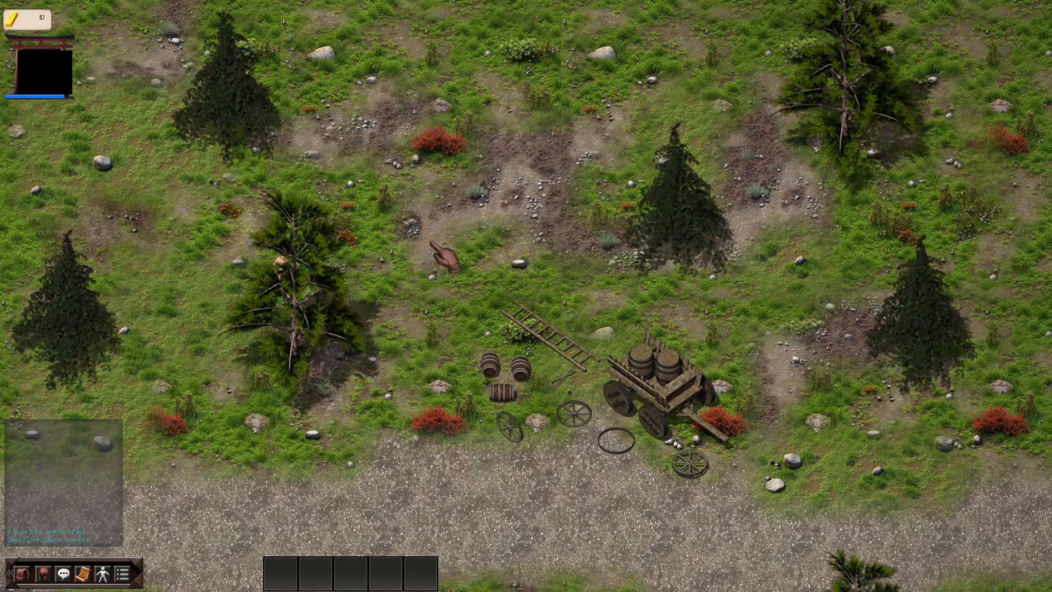
left_click(430, 273)
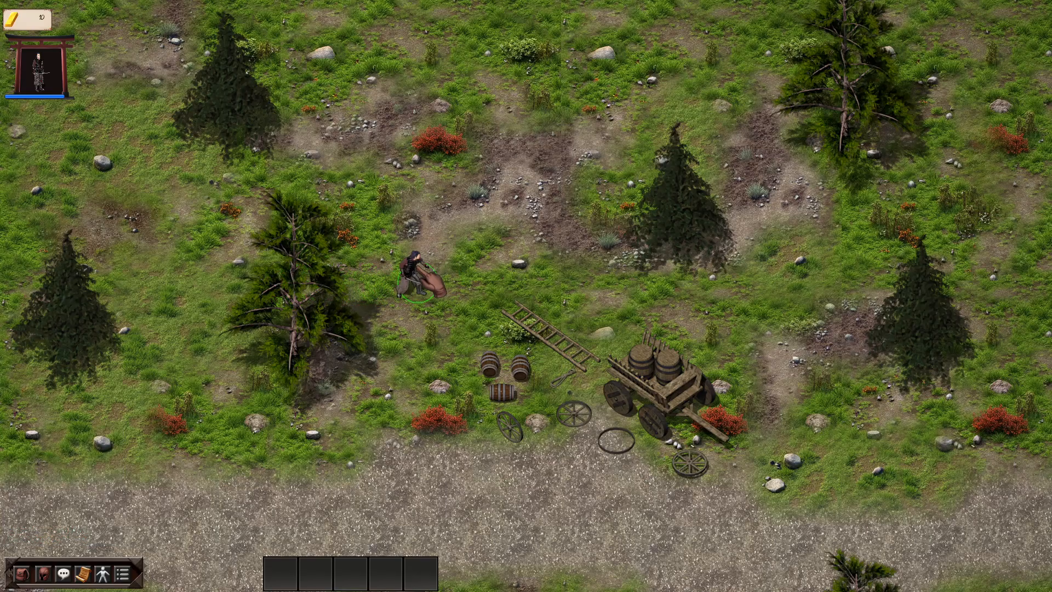
left_click(439, 171)
key("s")
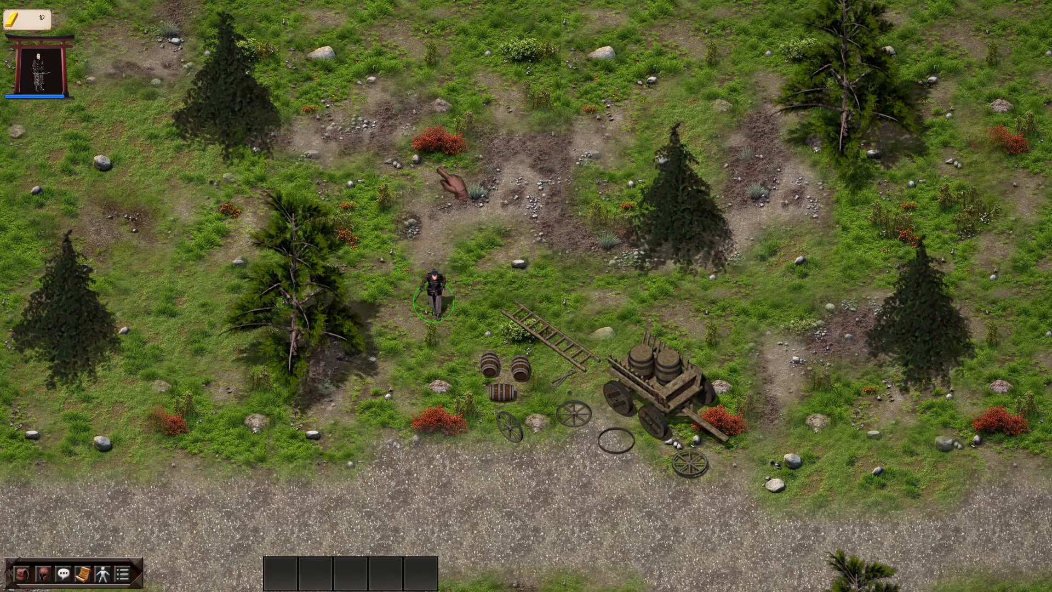
key("a")
key("s")
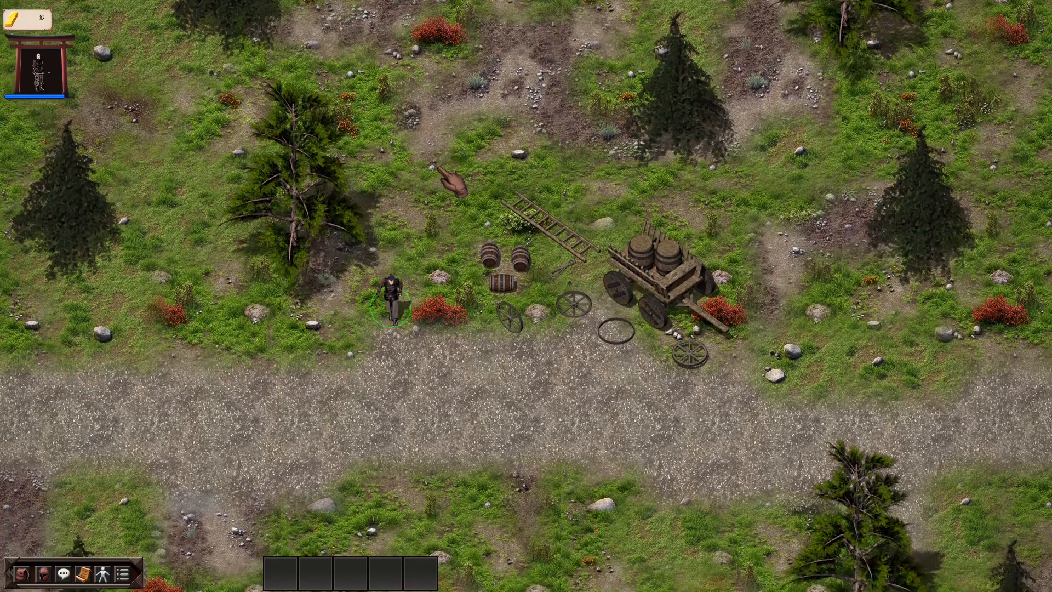
key("a")
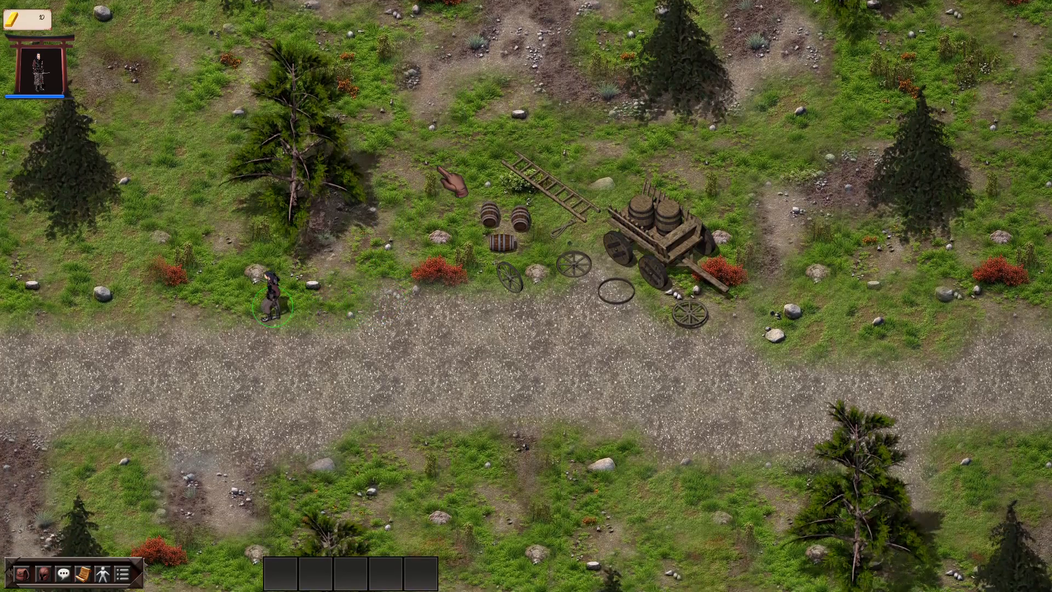
key("s")
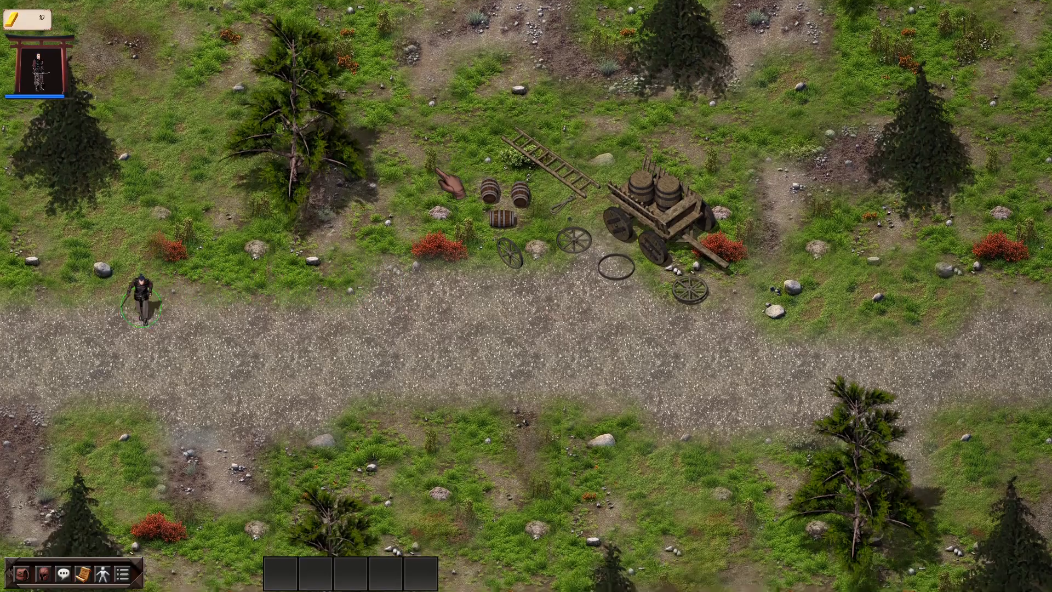
key("a")
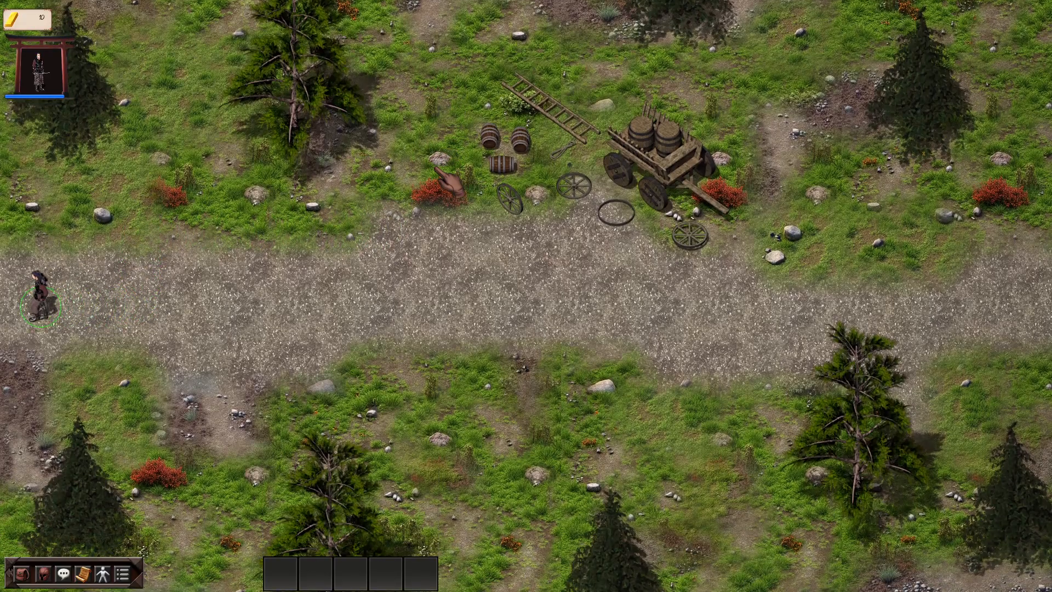
Walk the character east along the gravel road.
key("d")
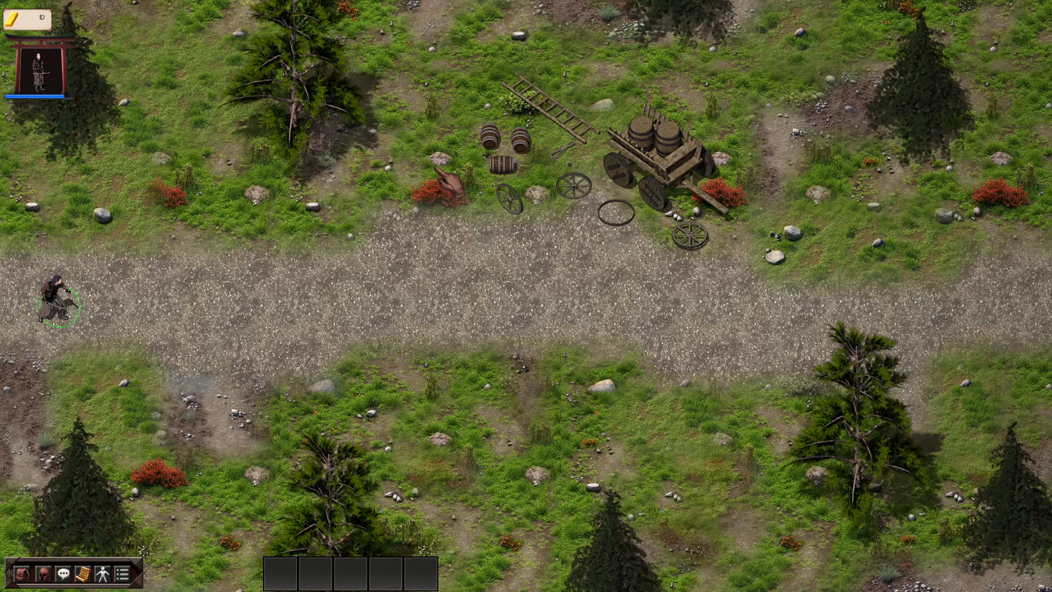
key("d")
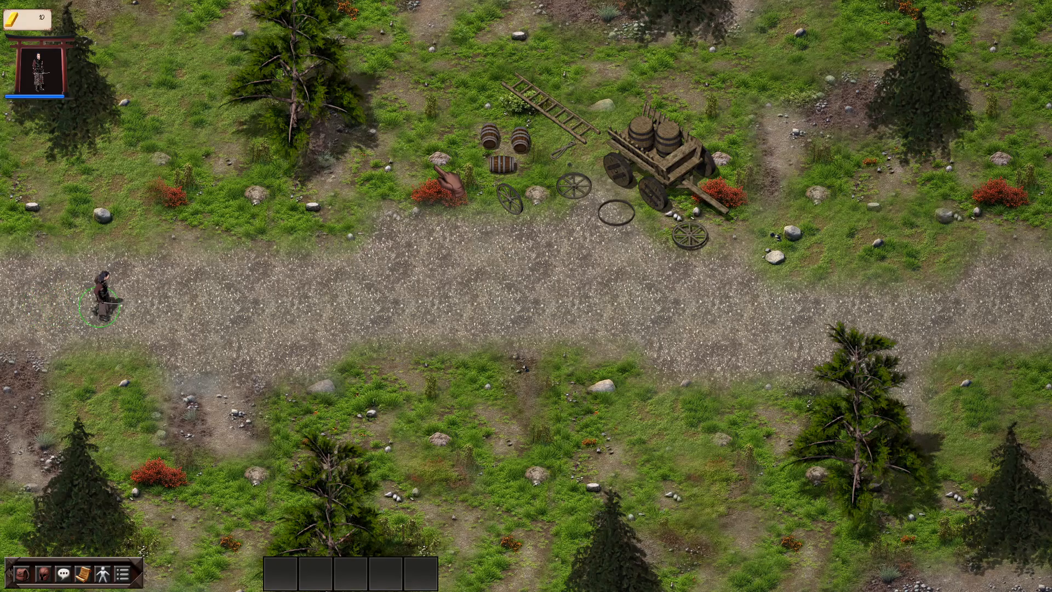
key("d")
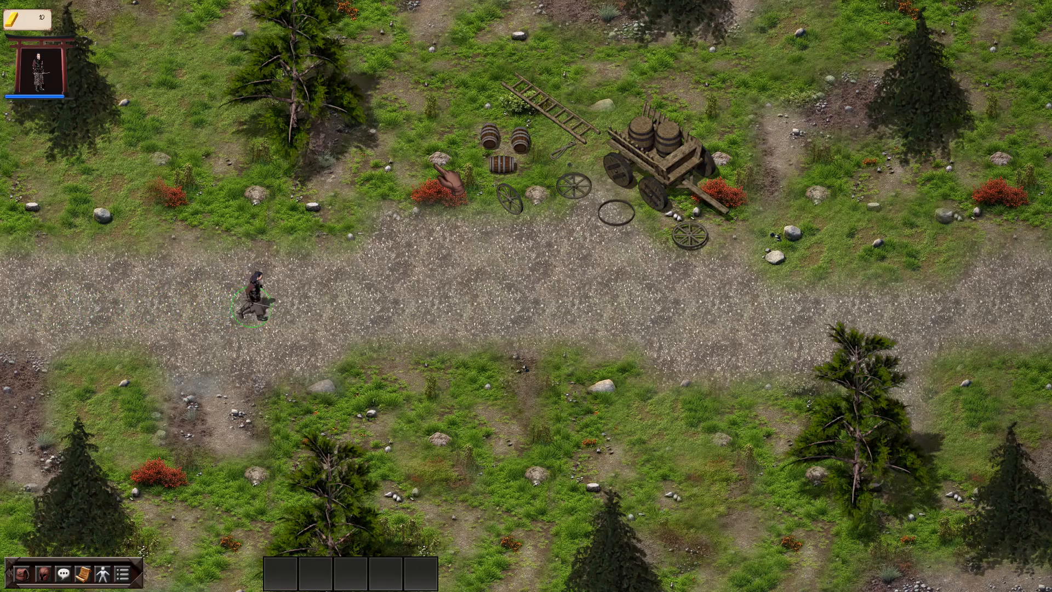
key("d")
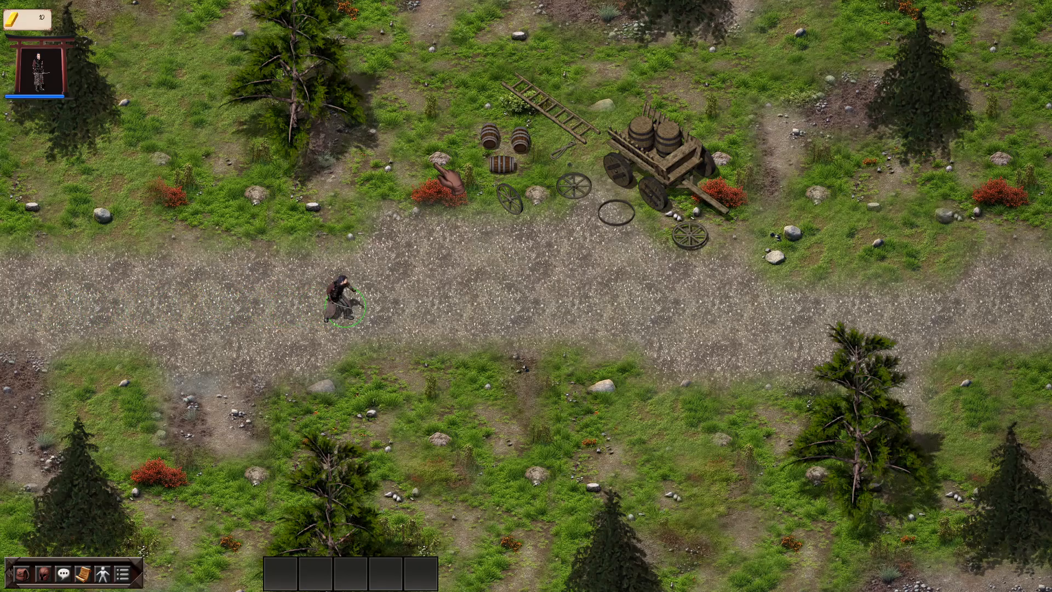
Walk the character off the road and south-east past the trees to the edge of the middle swamp pond.
key("s")
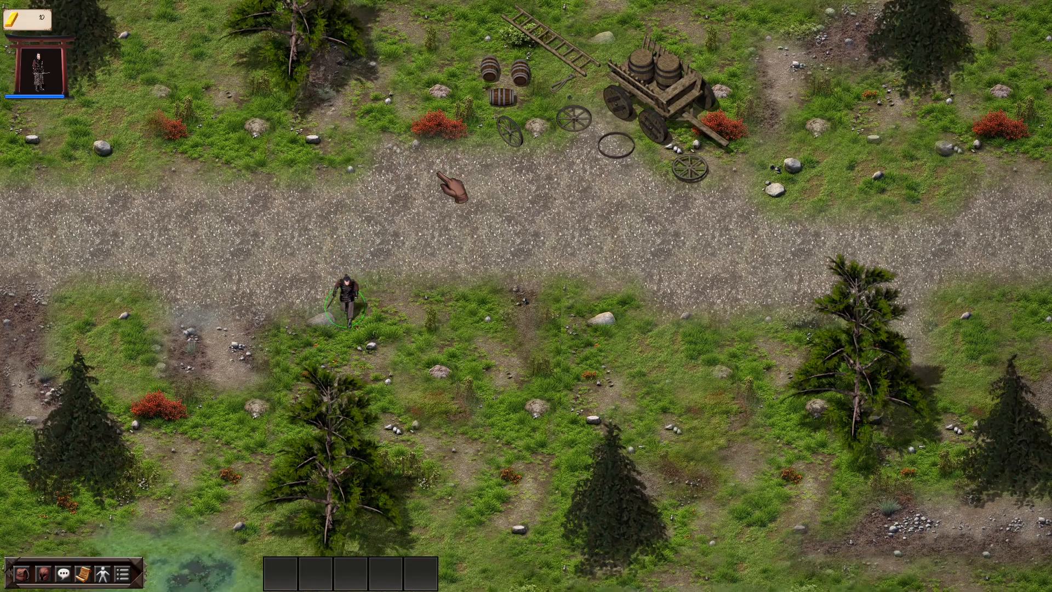
key("d")
key("s")
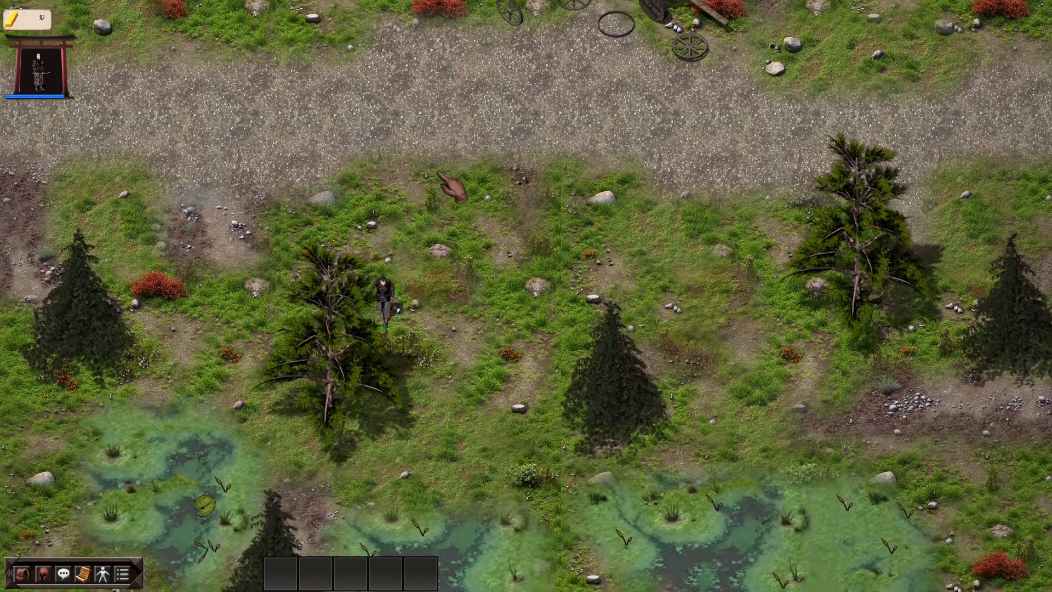
key("d")
key("s")
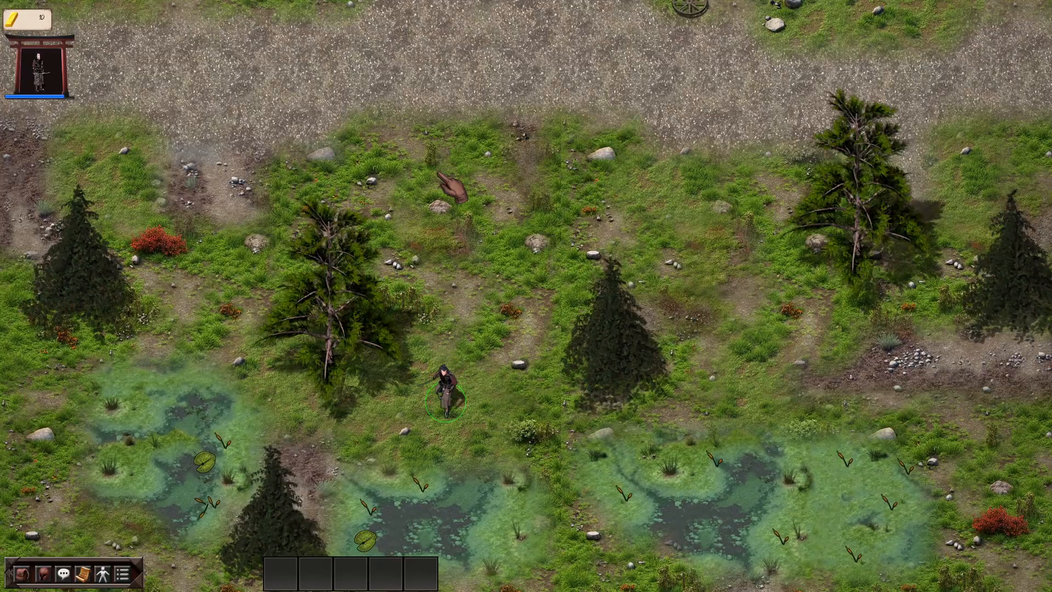
key("s")
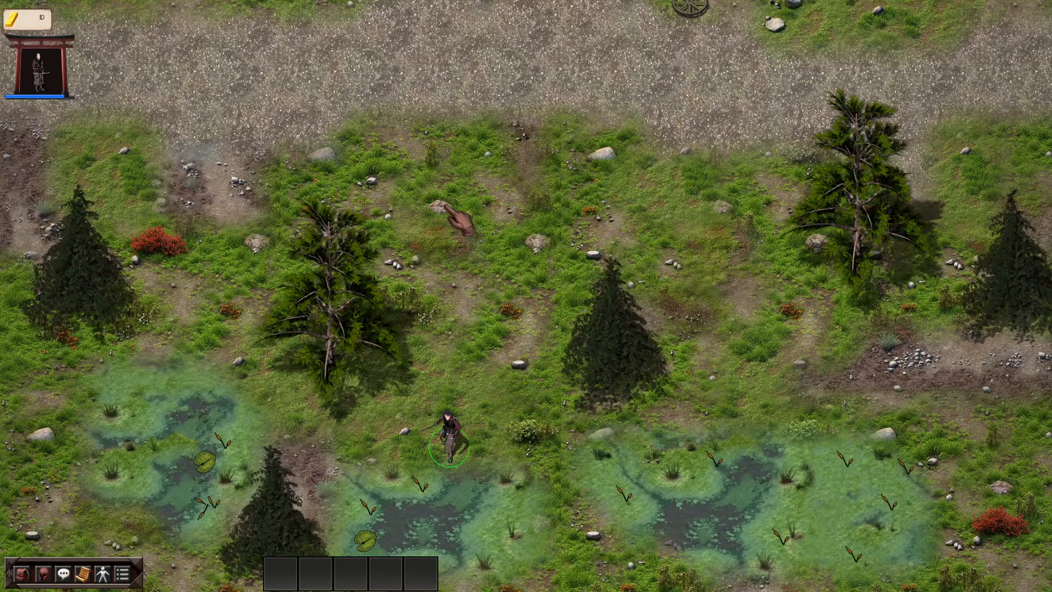
Walk the character back up to the road and over to the loose wheels beside the wagon.
left_click(485, 203)
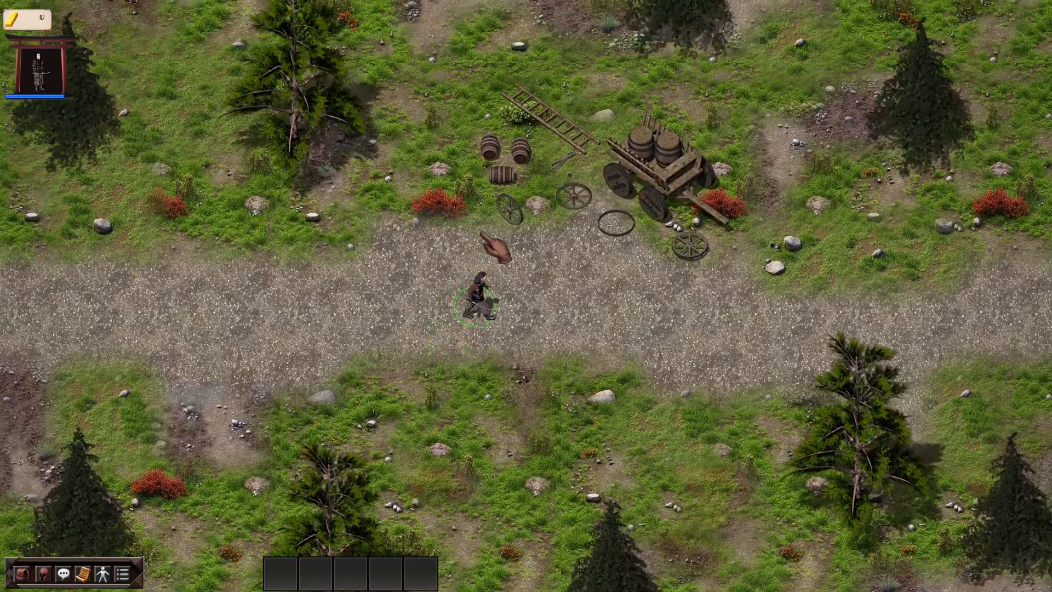
key("a")
left_click(559, 257)
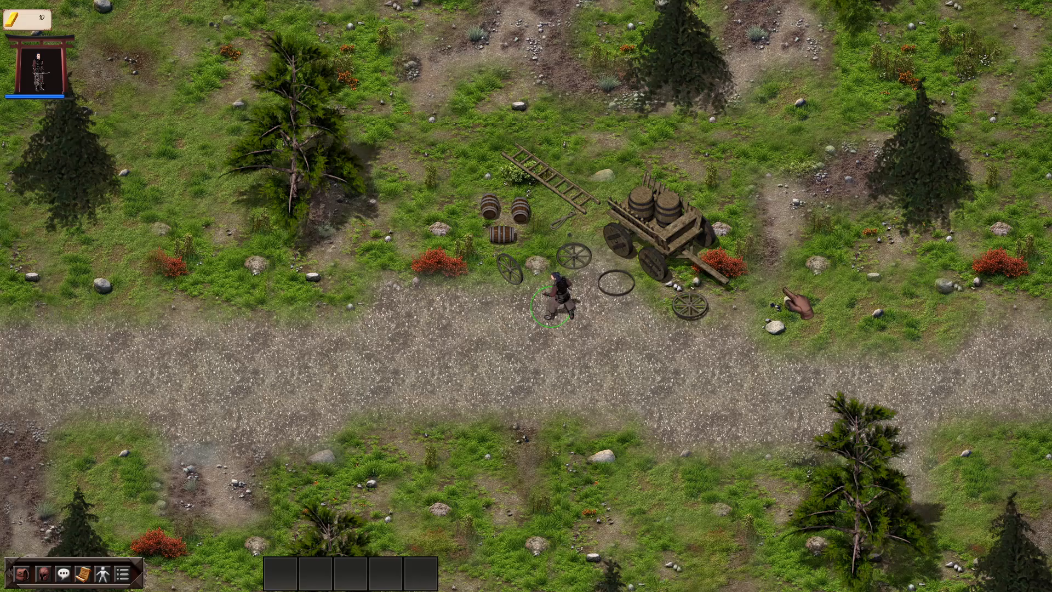
Walk the character away from the loose wheels, across the gravel road to its southern grass edge.
left_click(551, 300)
left_click(614, 276)
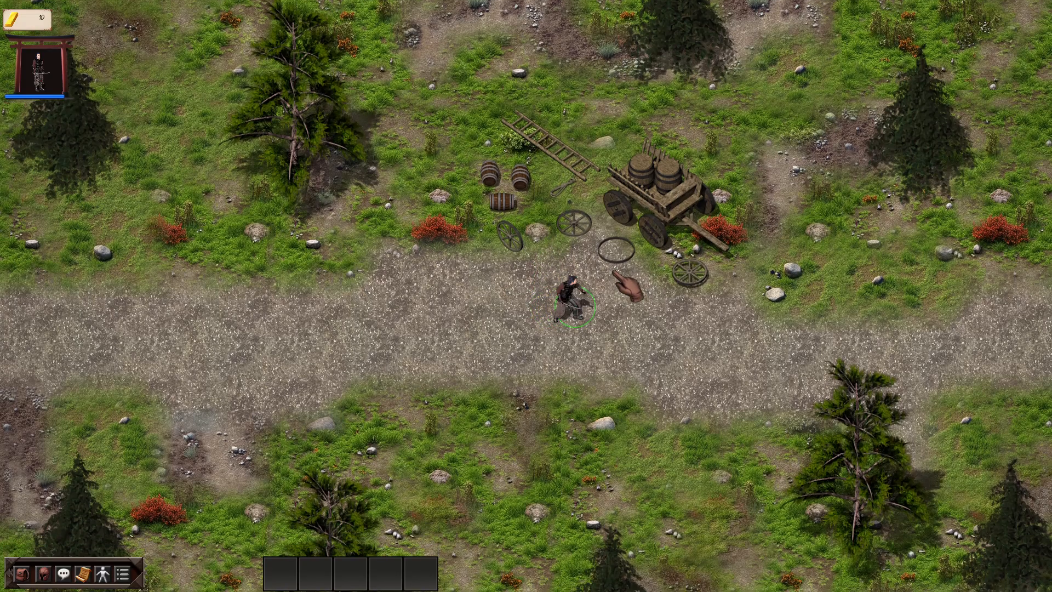
key("Down")
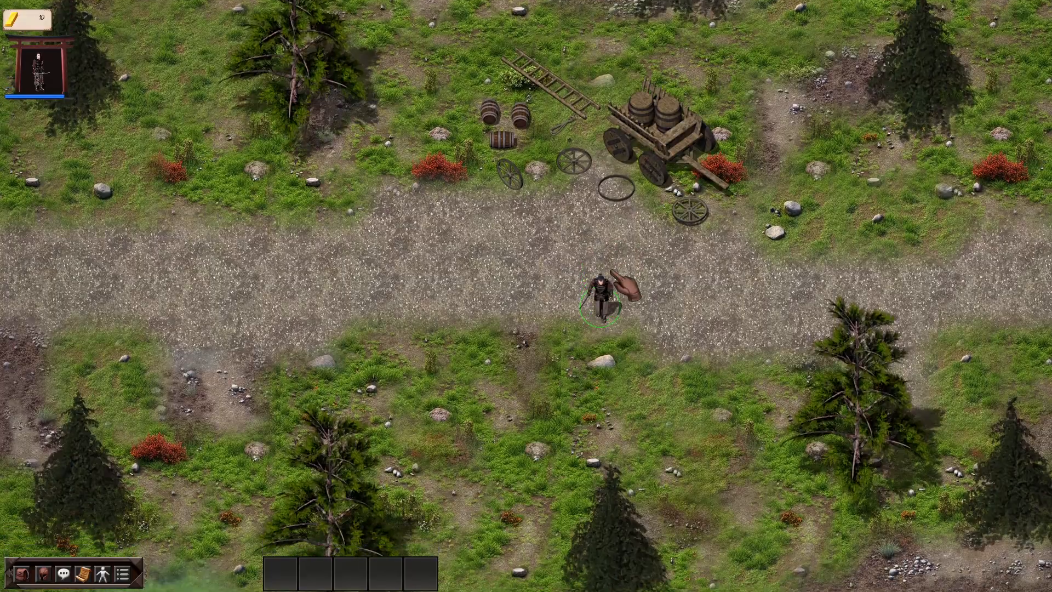
key("Up")
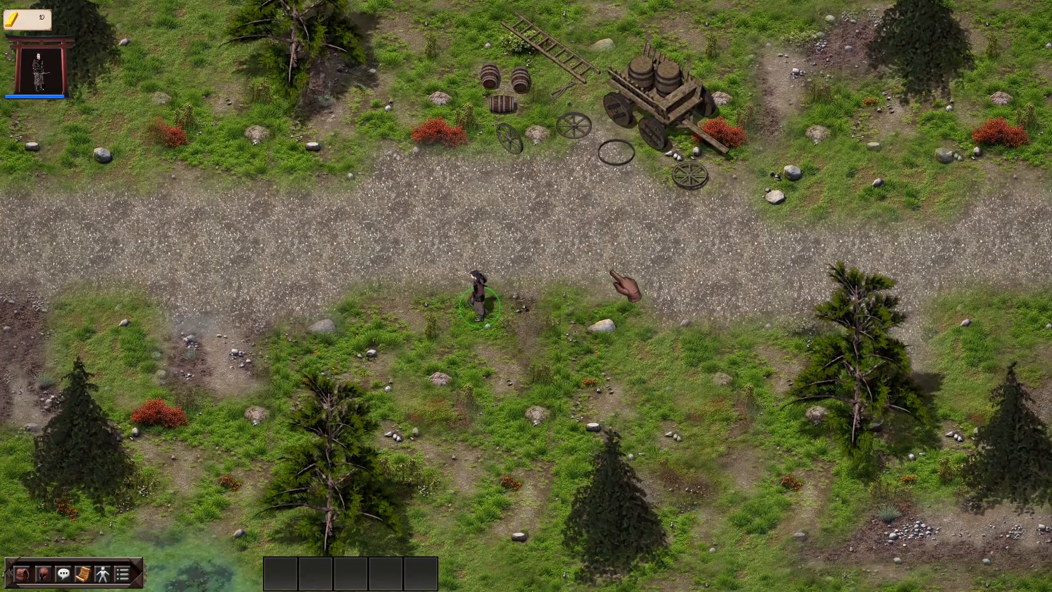
Walk the character back up onto the gravel road and east to just below the wheel in front of the wagon.
key("Right")
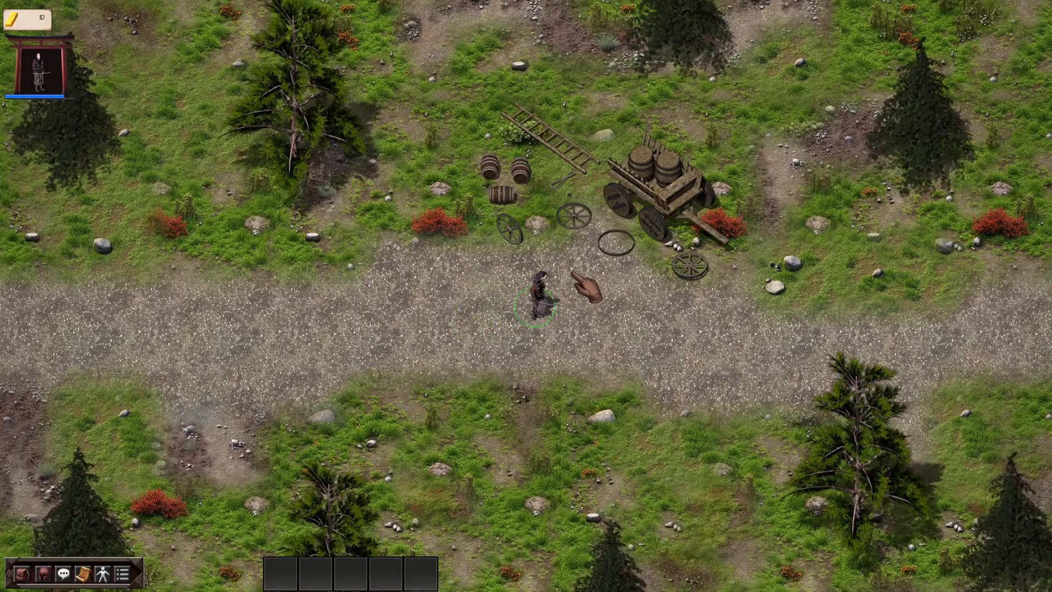
key("Down")
key("Right")
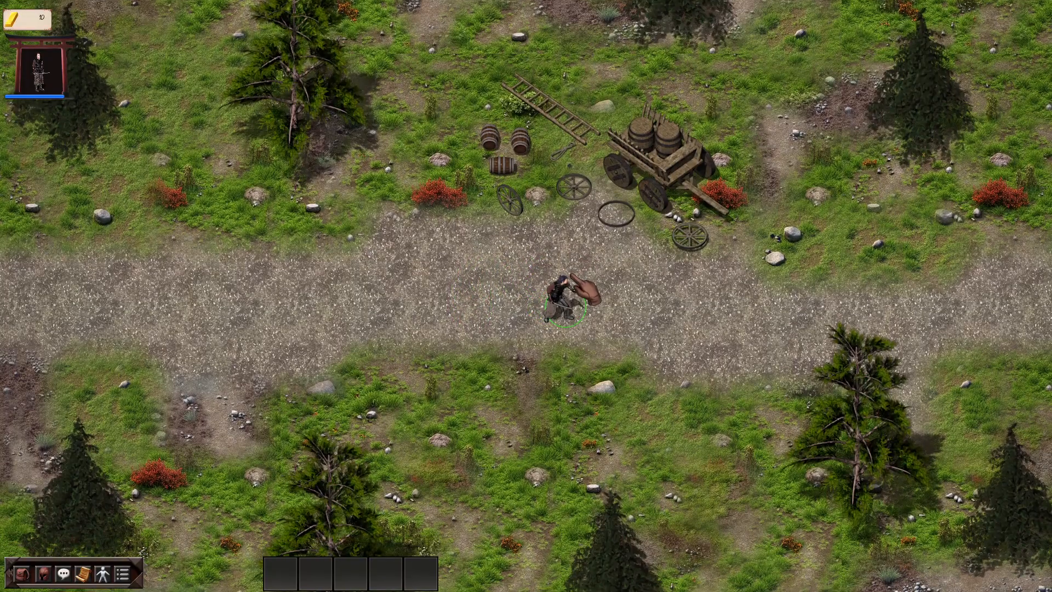
key("Right")
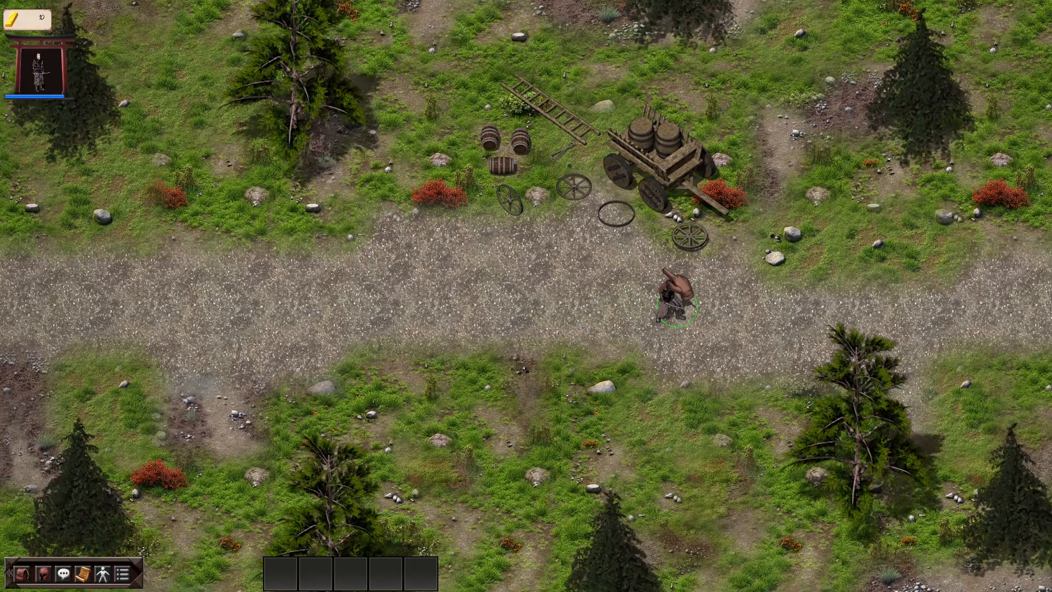